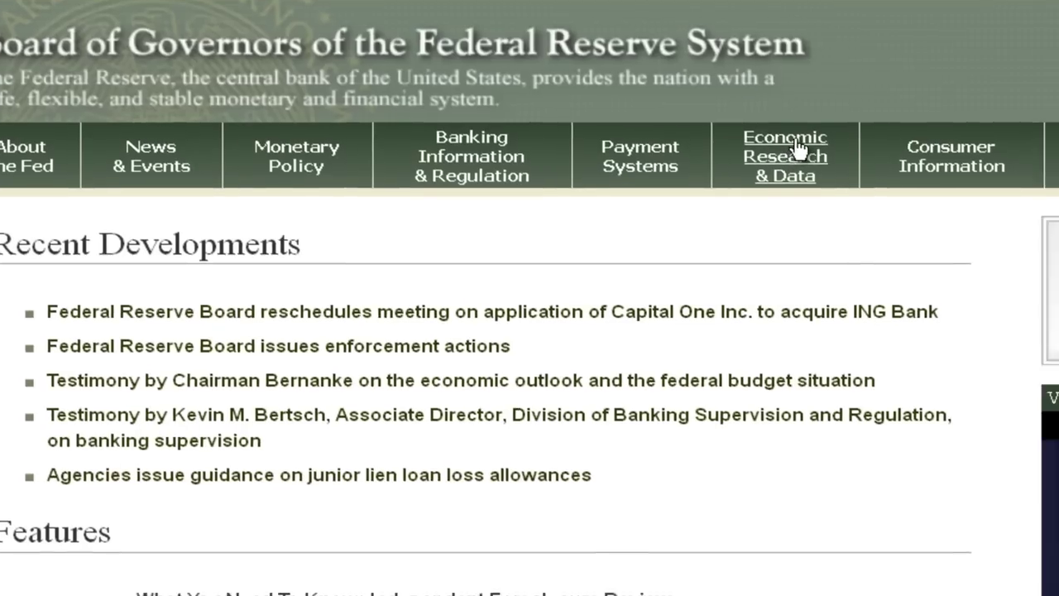
Open the Data Download Program (DDP) from the Federal Reserve's Economic Research & Data page.
{"action": "left_click", "coordinate": [797, 149]}
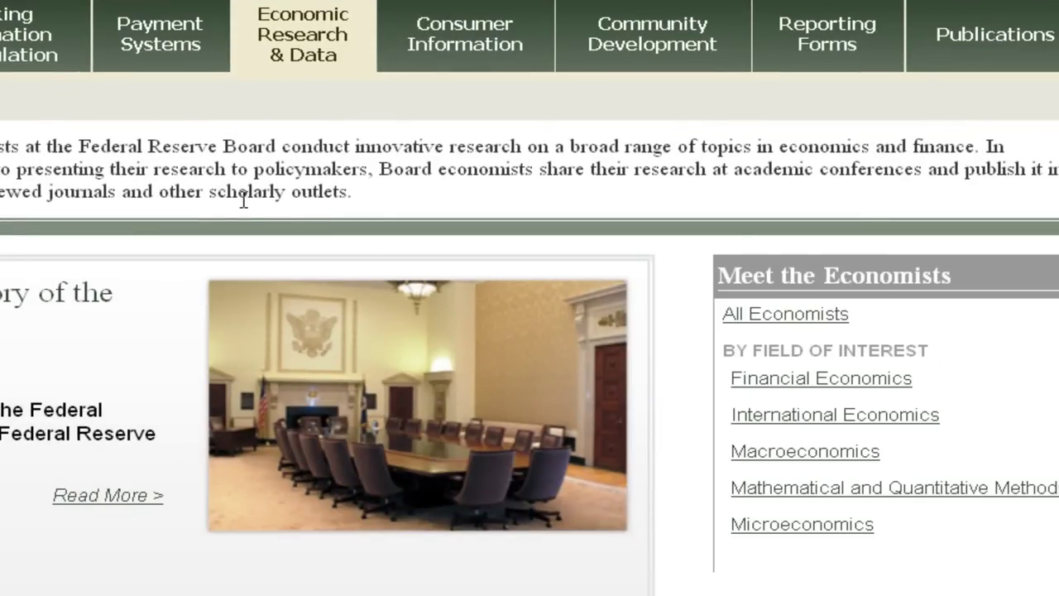
{"action": "scroll", "coordinate": [244, 201], "scroll_direction": "down", "scroll_amount": 10}
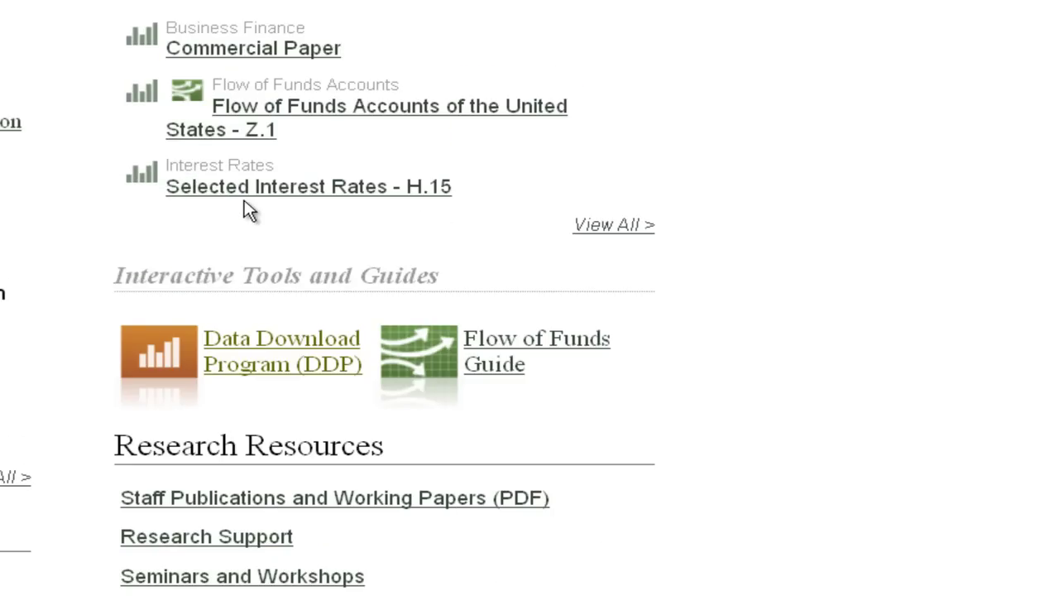
{"action": "scroll", "coordinate": [289, 294], "scroll_direction": "down", "scroll_amount": 3}
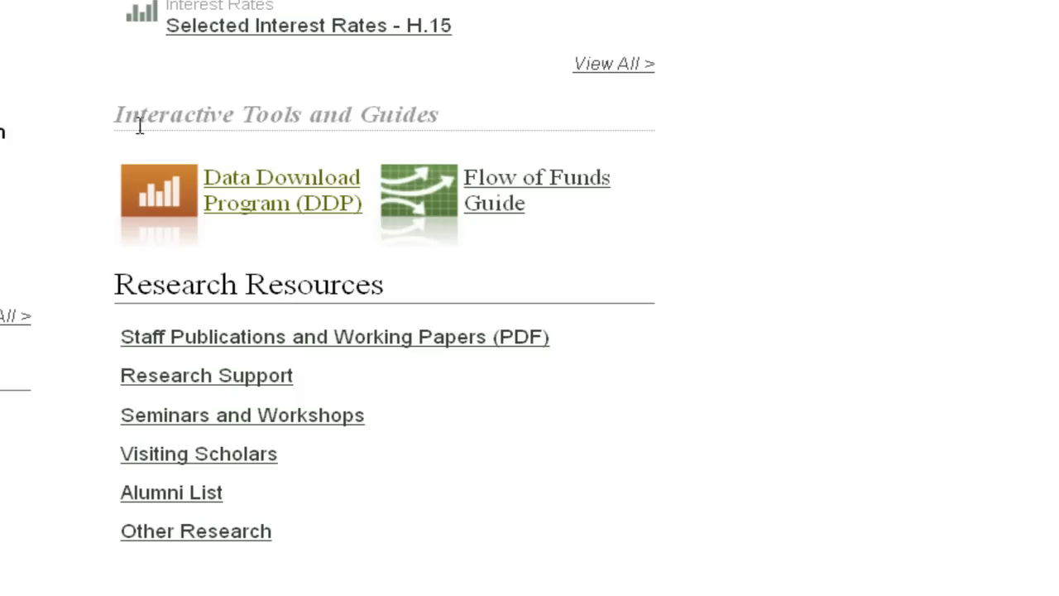
{"action": "left_click", "coordinate": [250, 191]}
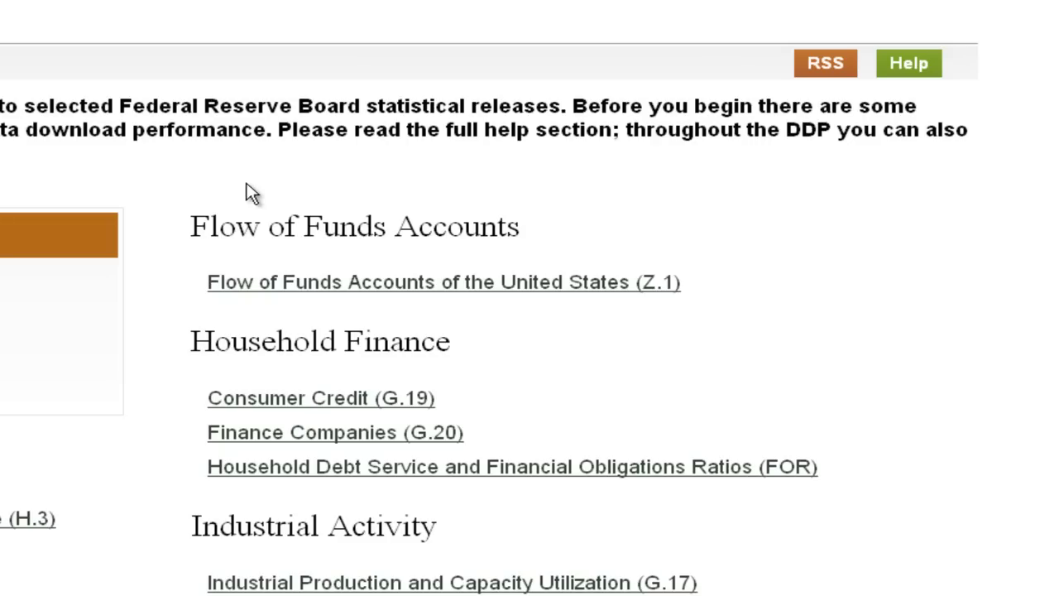
Open the Selected Interest Rates (H.15) data from the Interest Rates section.
{"action": "scroll", "coordinate": [250, 191], "scroll_direction": "down", "scroll_amount": 3}
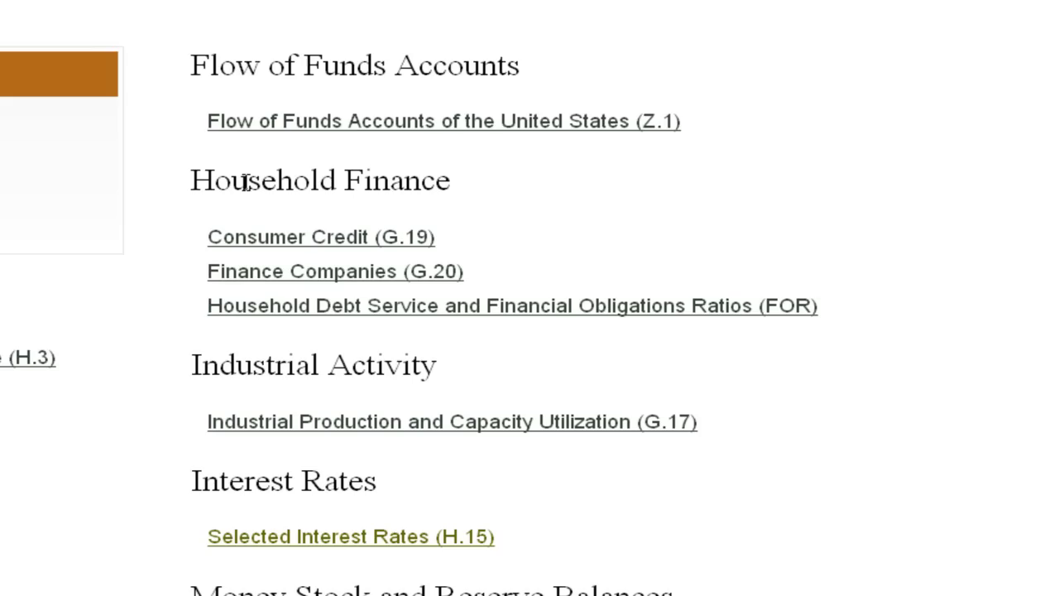
{"action": "scroll", "coordinate": [248, 188], "scroll_direction": "down", "scroll_amount": 3}
{"action": "scroll", "coordinate": [250, 191], "scroll_direction": "down", "scroll_amount": 3}
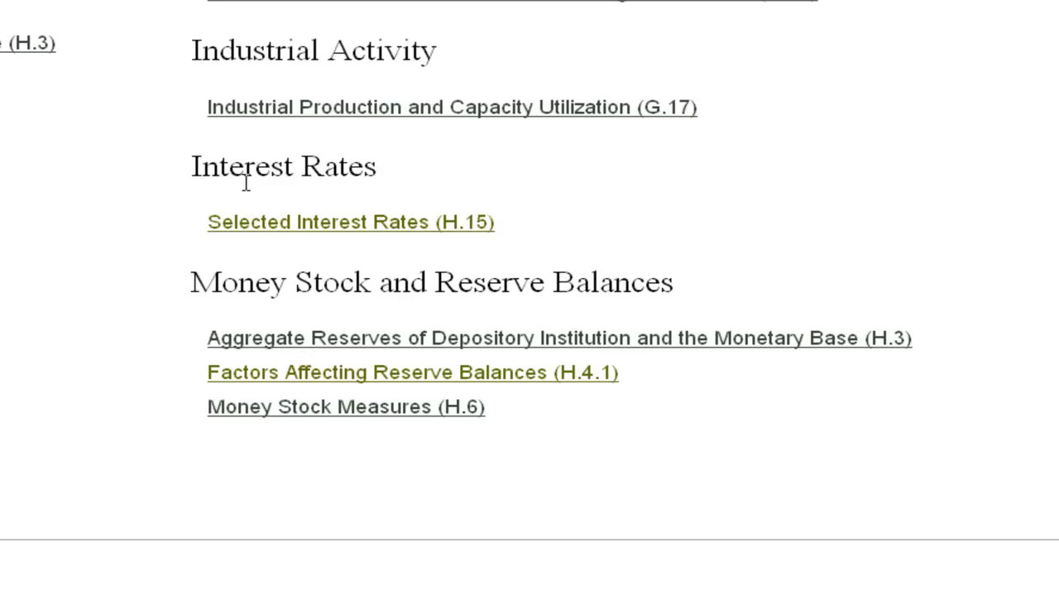
{"action": "left_click", "coordinate": [272, 225]}
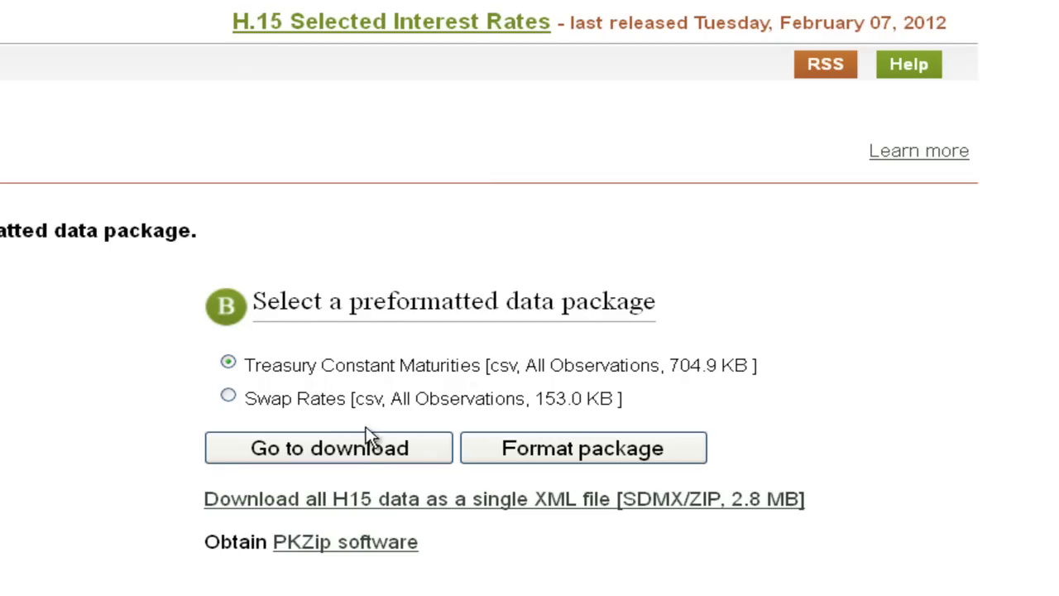
Download the preformatted Treasury Constant Maturities package and open FRB_H15.csv with Microsoft Office Excel.
{"action": "left_click", "coordinate": [361, 451]}
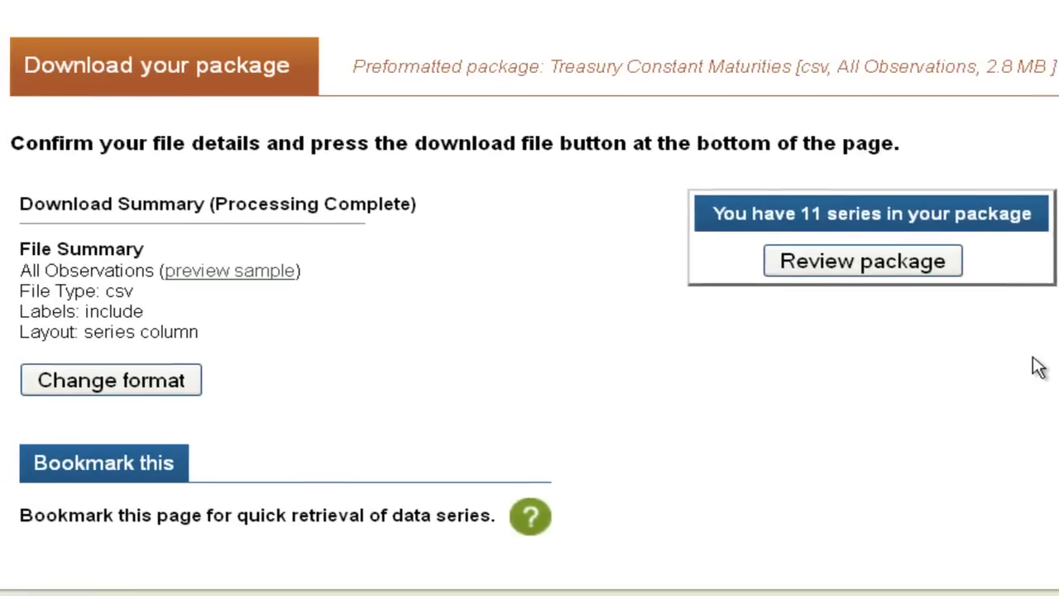
{"action": "scroll", "coordinate": [1011, 346], "scroll_direction": "down", "scroll_amount": 3}
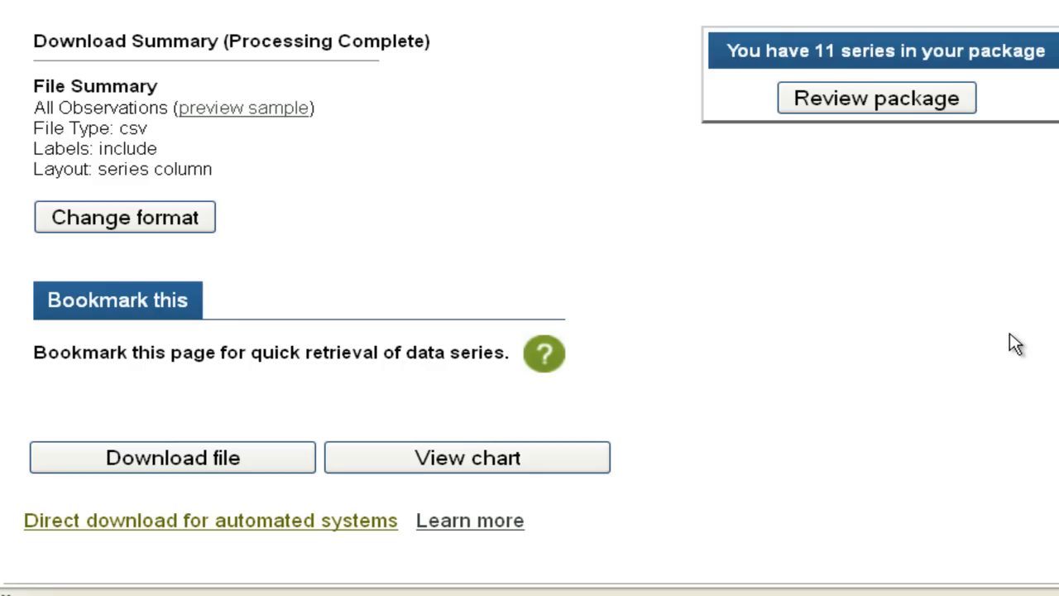
{"action": "scroll", "coordinate": [1013, 343], "scroll_direction": "down", "scroll_amount": 3}
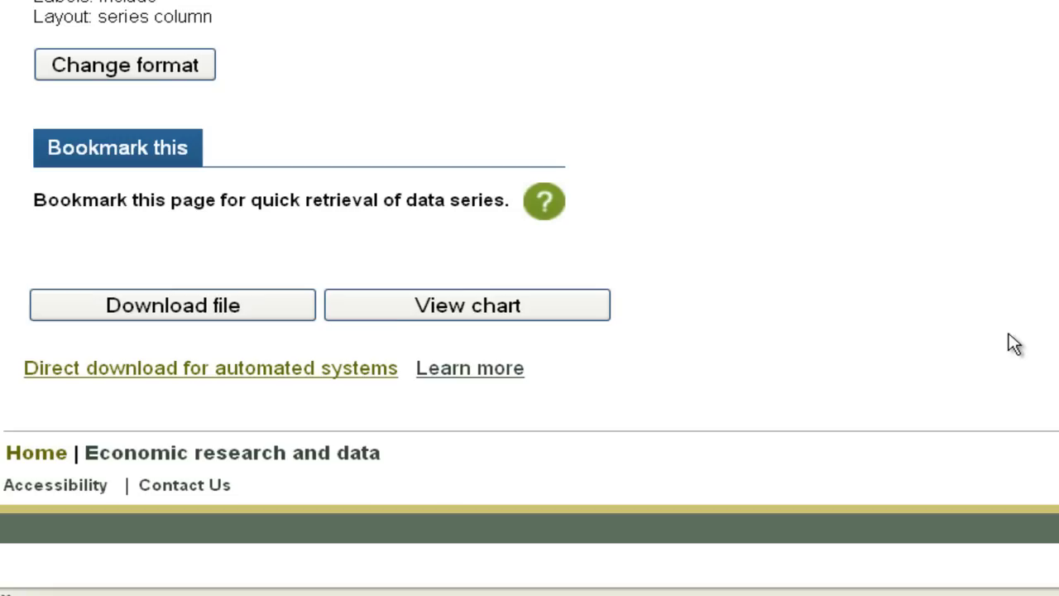
{"action": "left_click", "coordinate": [216, 309]}
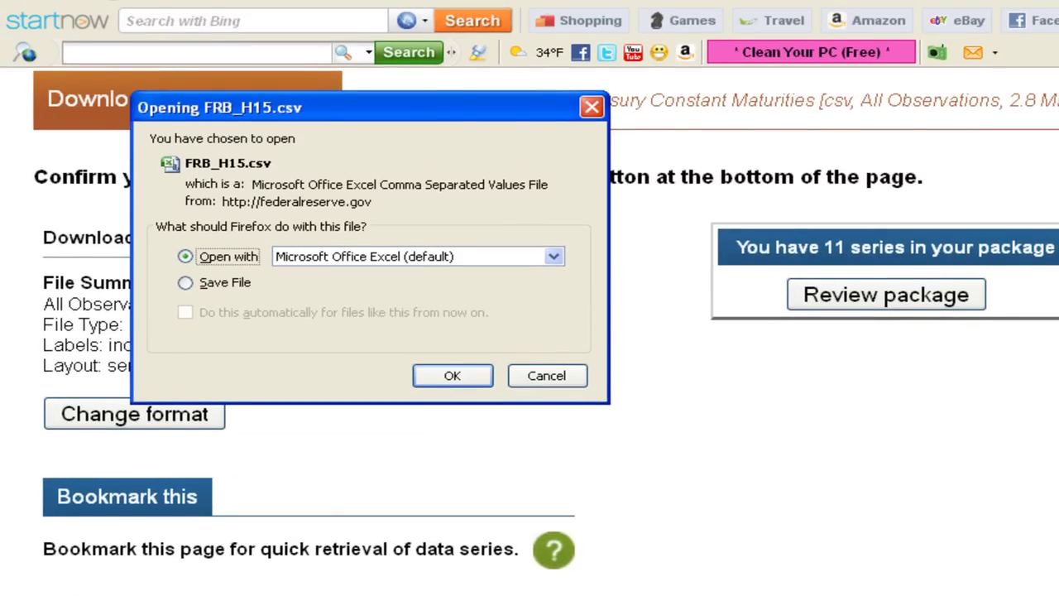
{"action": "left_click", "coordinate": [466, 381]}
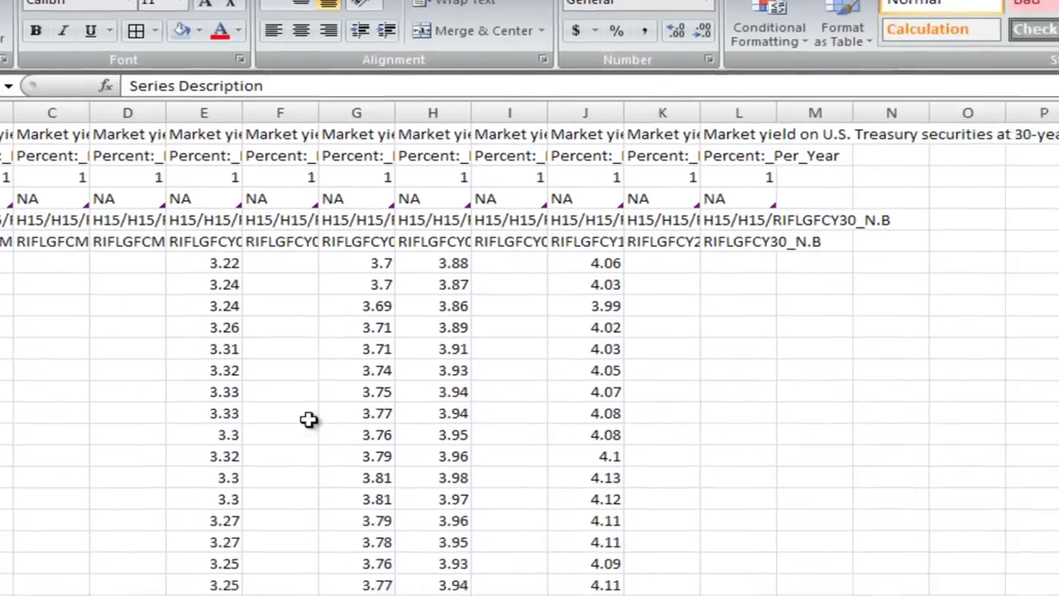
Start saving the file under a new location, choosing the Possible Assignments folder under CMU, Teaching, FIN 597 on Removable Disk (F:).
{"action": "key", "text": "F12"}
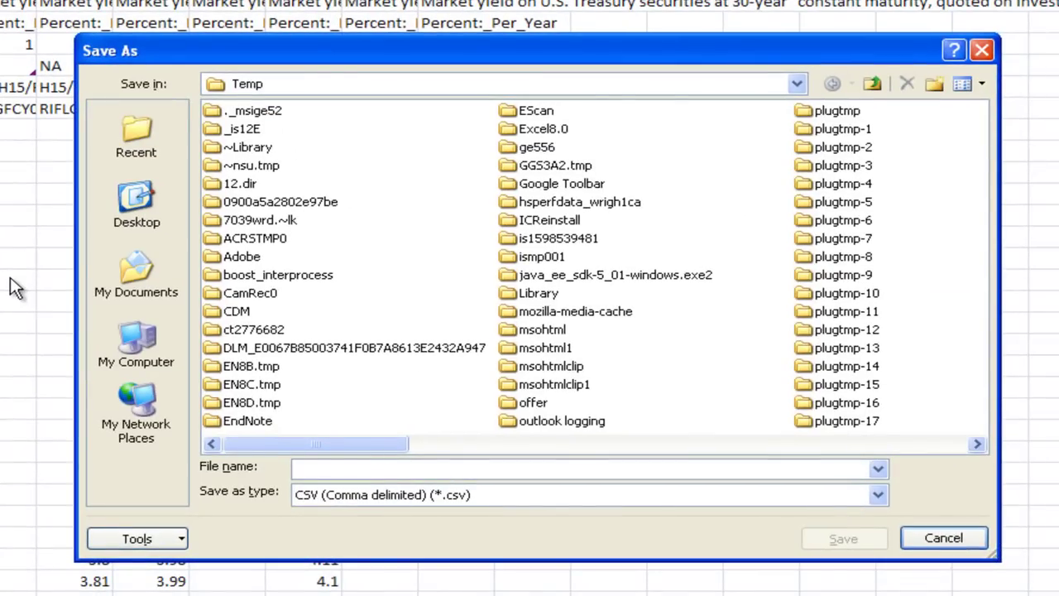
{"action": "left_click", "coordinate": [137, 341]}
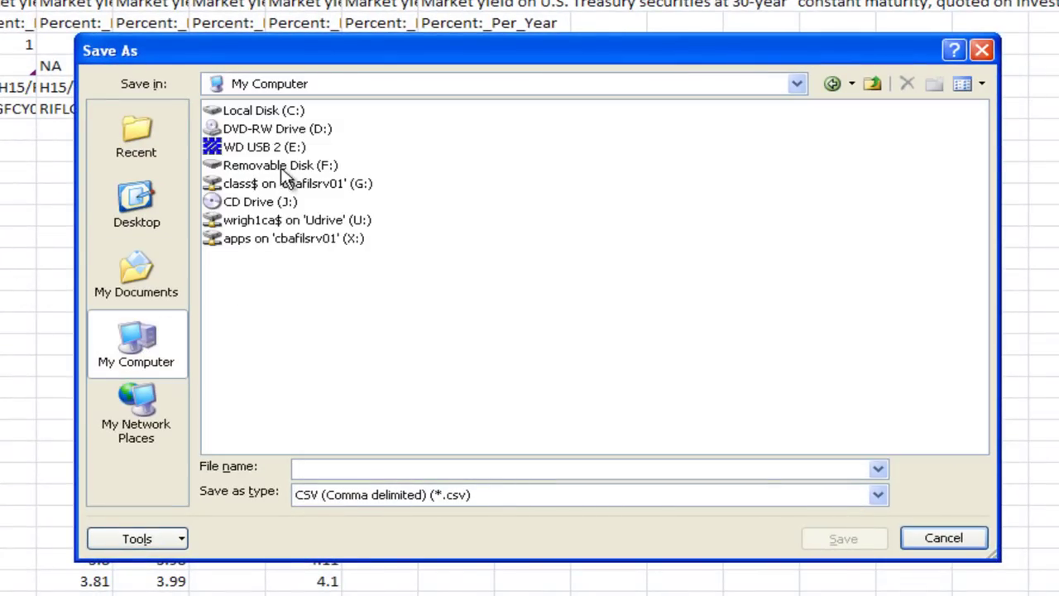
{"action": "left_click", "coordinate": [282, 168]}
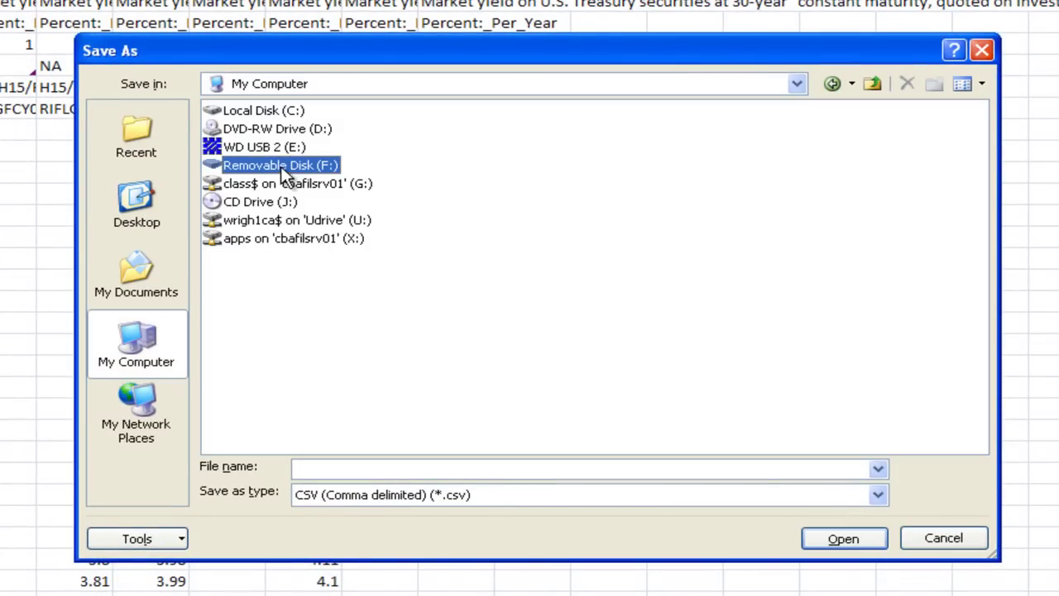
{"action": "double_click", "coordinate": [224, 166]}
{"action": "double_click", "coordinate": [236, 166]}
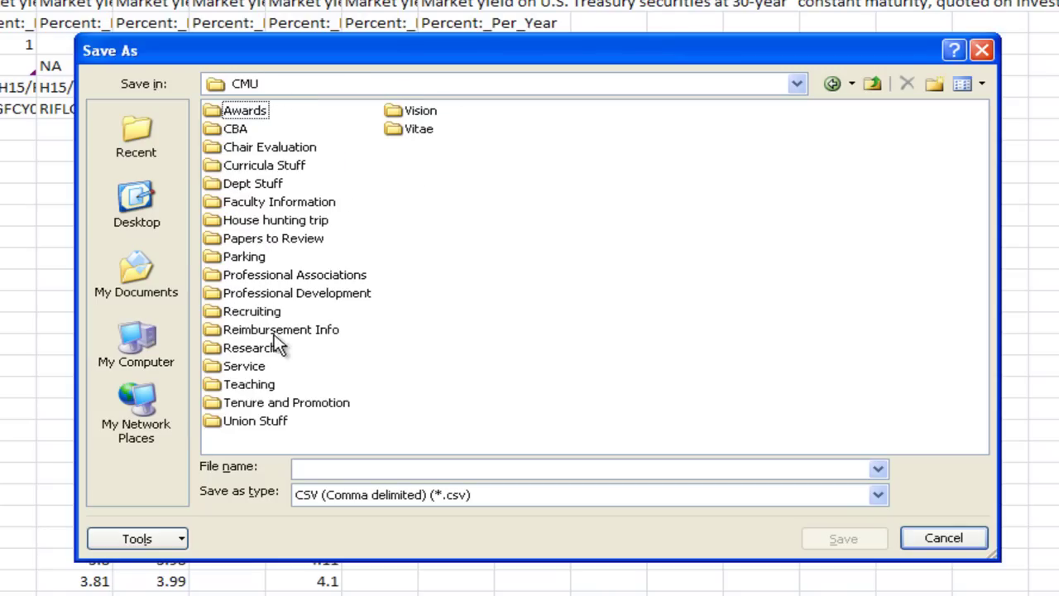
{"action": "double_click", "coordinate": [251, 381]}
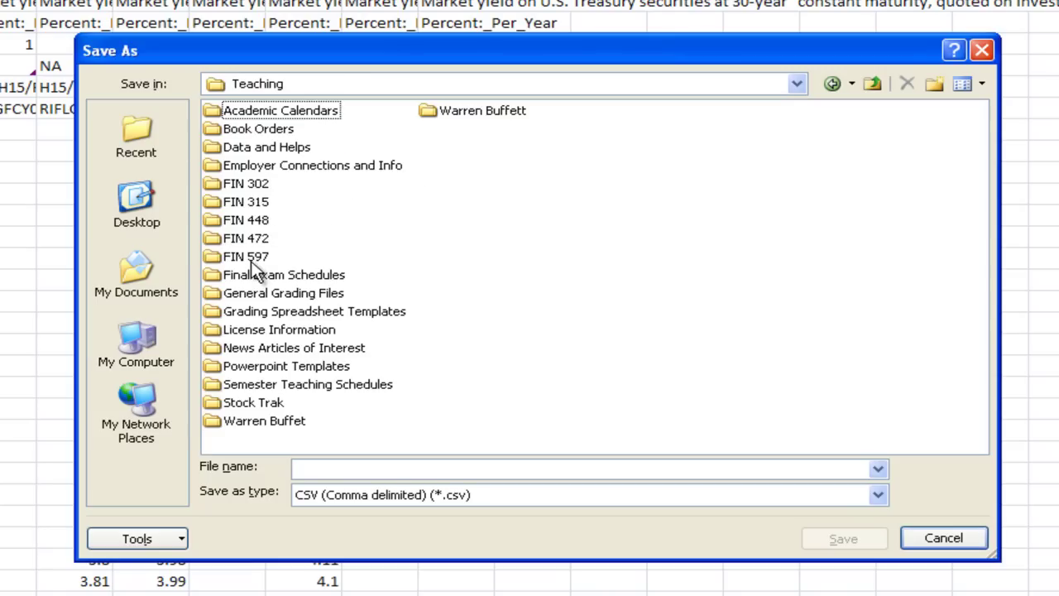
{"action": "double_click", "coordinate": [253, 260]}
{"action": "double_click", "coordinate": [262, 203]}
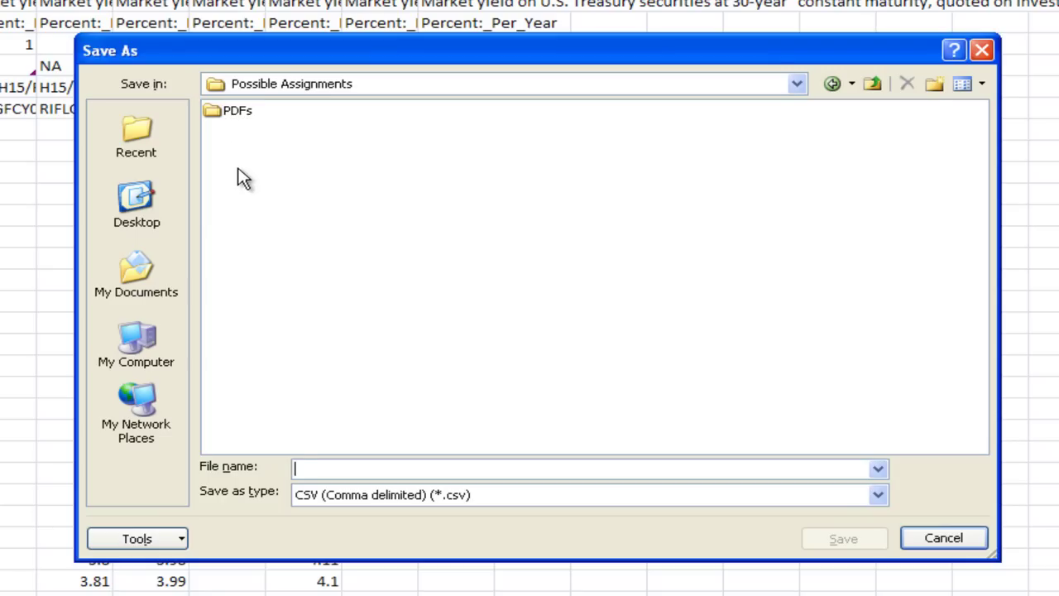
Save the file as Yield Curve.csv in the Possible Assignments folder, keeping the CSV (Comma delimited) format.
{"action": "type", "text": "Yield Curve"}
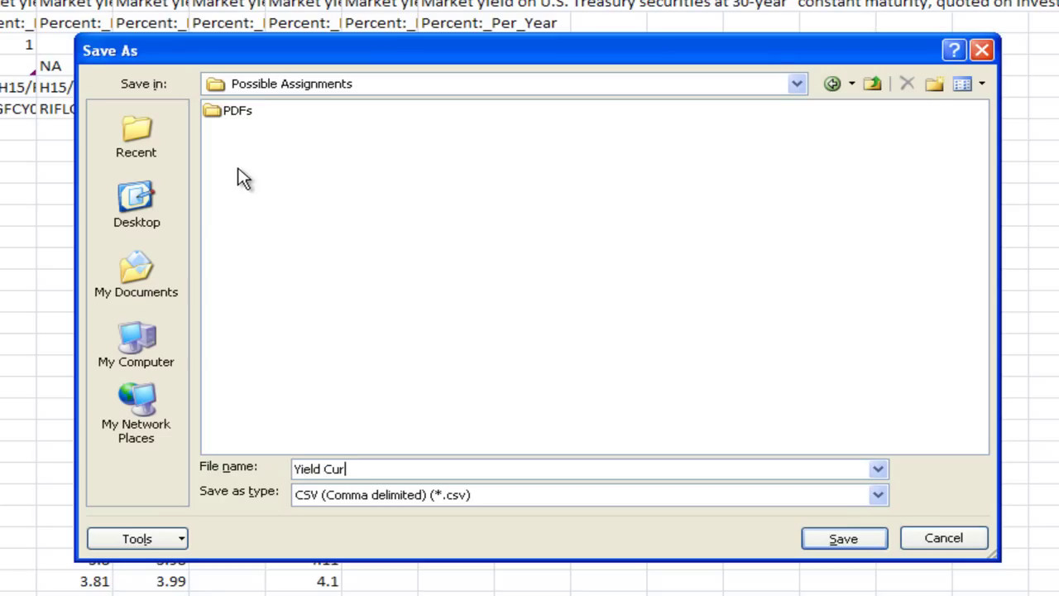
{"action": "key", "text": "Return"}
{"action": "key", "text": "alt+Down"}
{"action": "key", "text": "Up"}
{"action": "key", "text": "Up"}
{"action": "key", "text": "Up"}
{"action": "key", "text": "Up"}
{"action": "key", "text": "Up"}
{"action": "key", "text": "Up"}
{"action": "key", "text": "Up"}
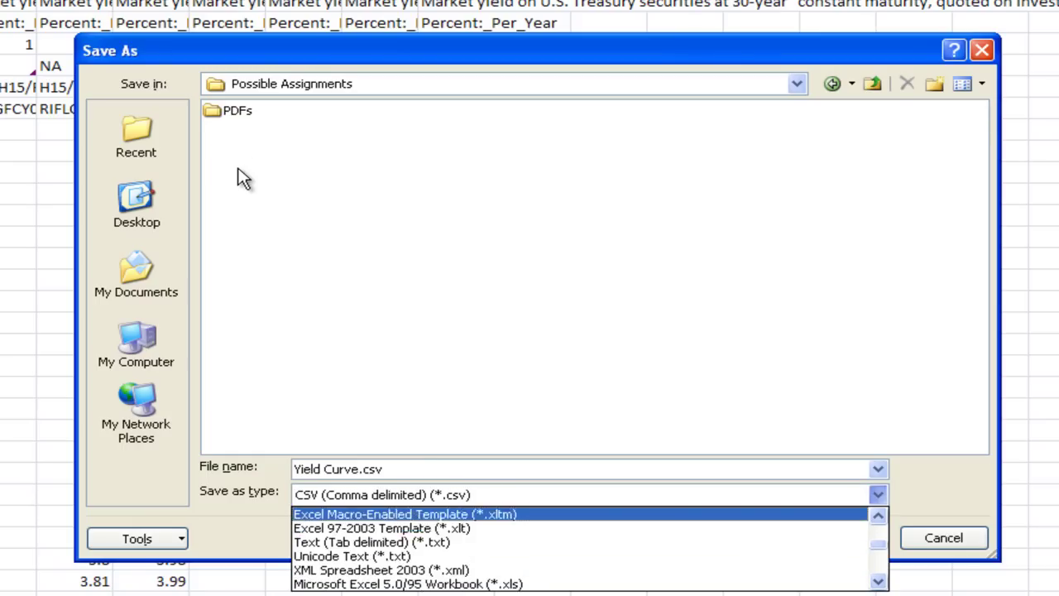
{"action": "key", "text": "Up"}
{"action": "key", "text": "Up"}
{"action": "key", "text": "Up"}
{"action": "key", "text": "Up"}
{"action": "key", "text": "Up"}
{"action": "key", "text": "Up"}
{"action": "key", "text": "Up"}
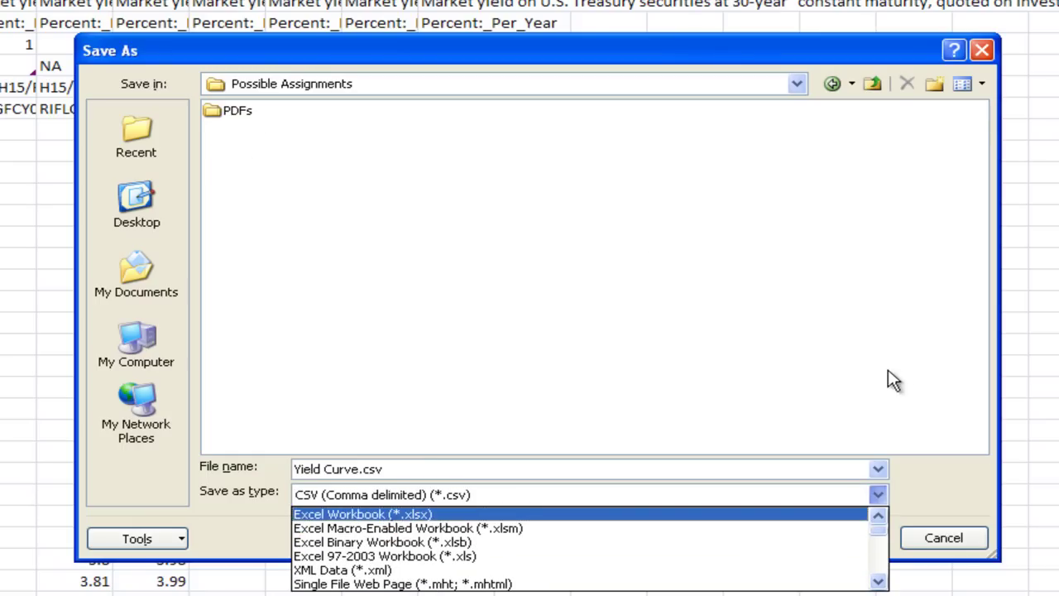
{"action": "left_click", "coordinate": [941, 491]}
{"action": "left_click", "coordinate": [861, 538]}
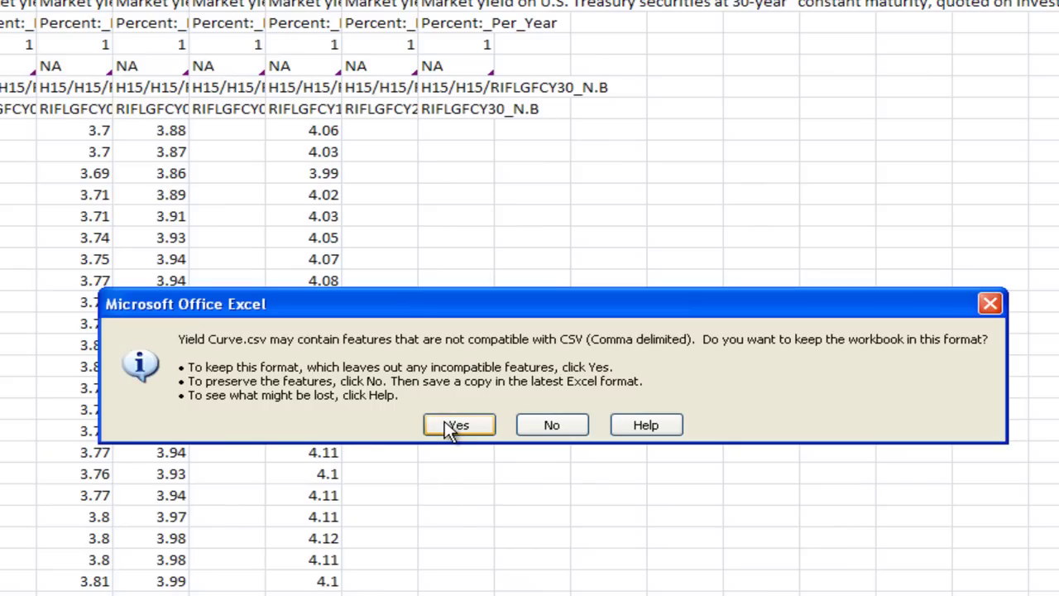
{"action": "left_click", "coordinate": [455, 427]}
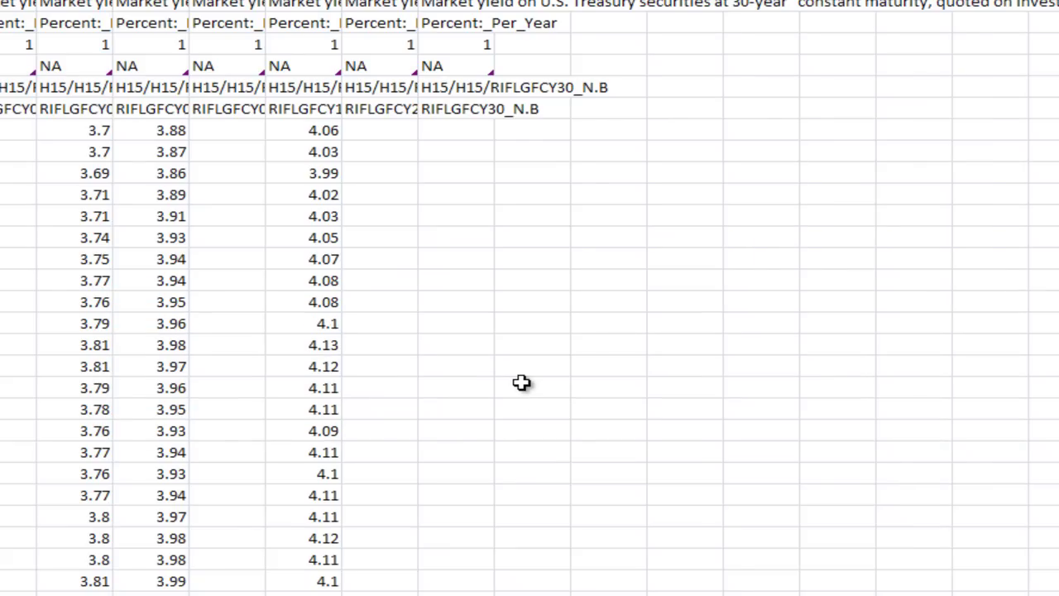
Save the file again as the Excel Workbook Yield Curve.xlsx, replacing the existing file of that name.
{"action": "key", "text": "F12"}
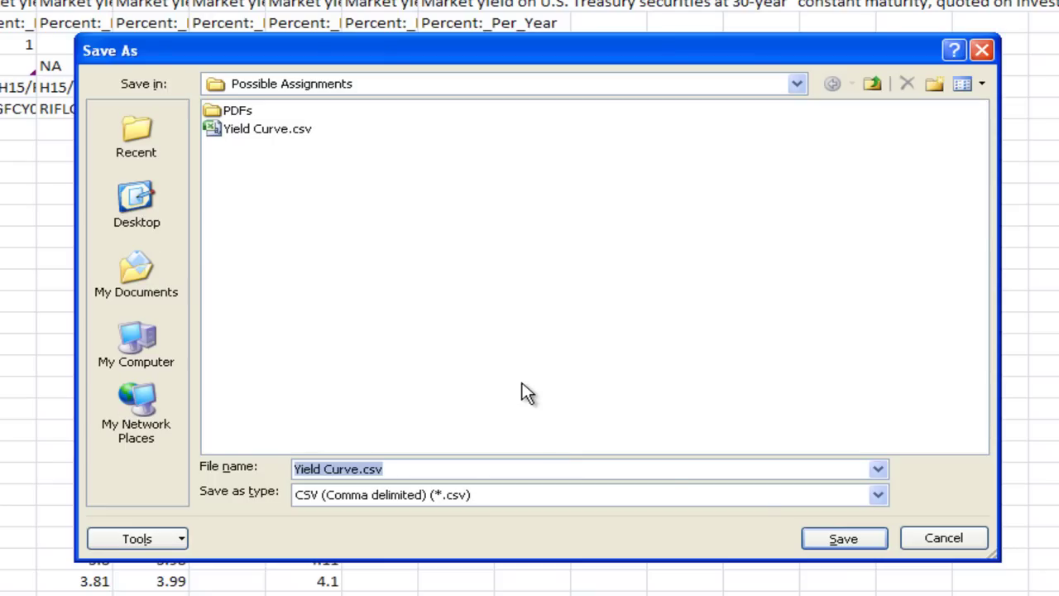
{"action": "left_click", "coordinate": [878, 494]}
{"action": "scroll", "coordinate": [880, 534], "scroll_direction": "up", "scroll_amount": 3}
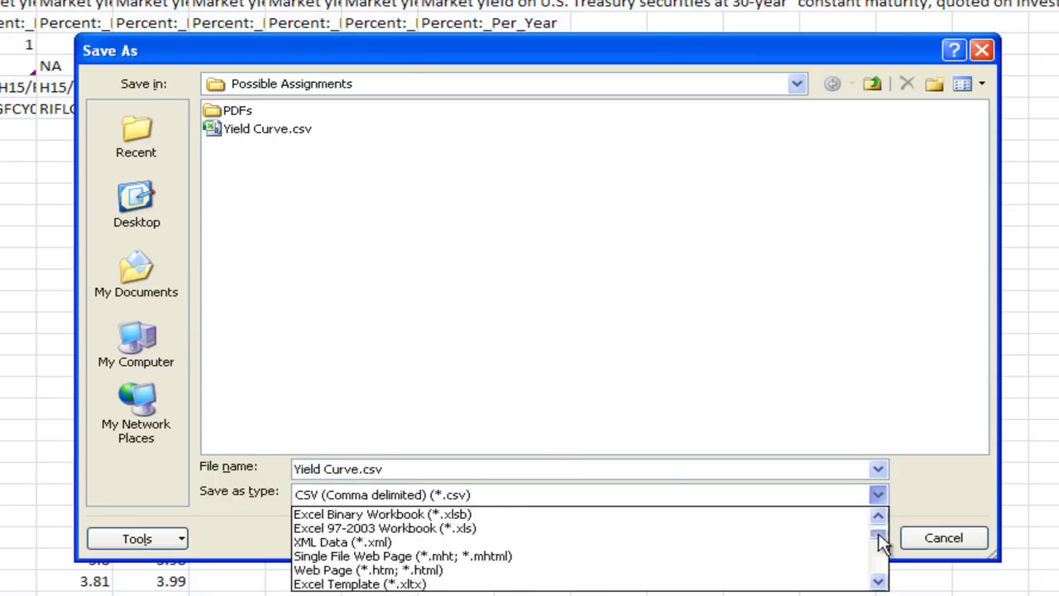
{"action": "left_click", "coordinate": [850, 517]}
{"action": "left_click", "coordinate": [841, 539]}
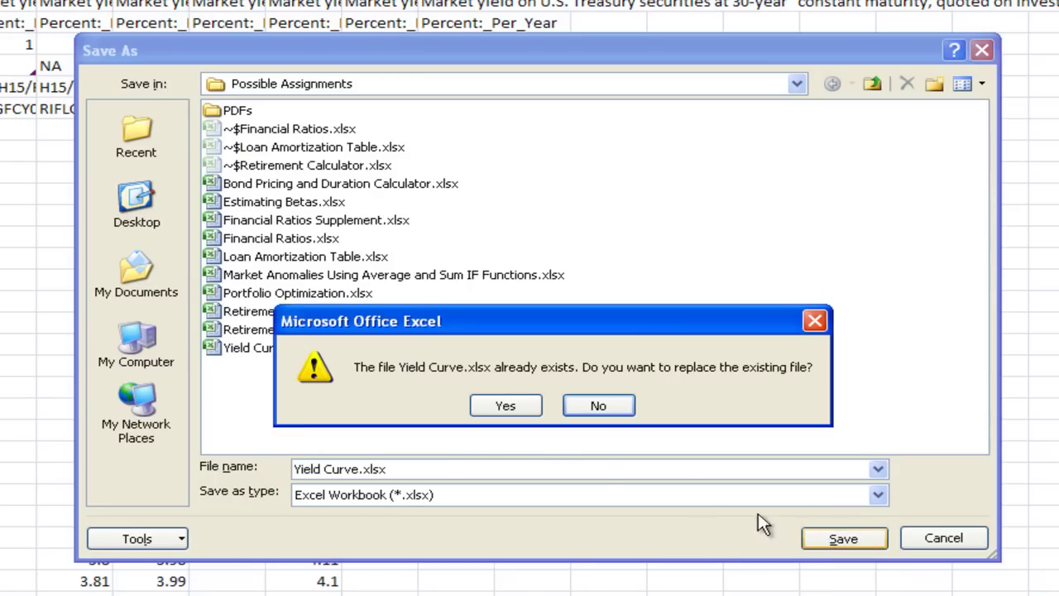
{"action": "left_click", "coordinate": [524, 405]}
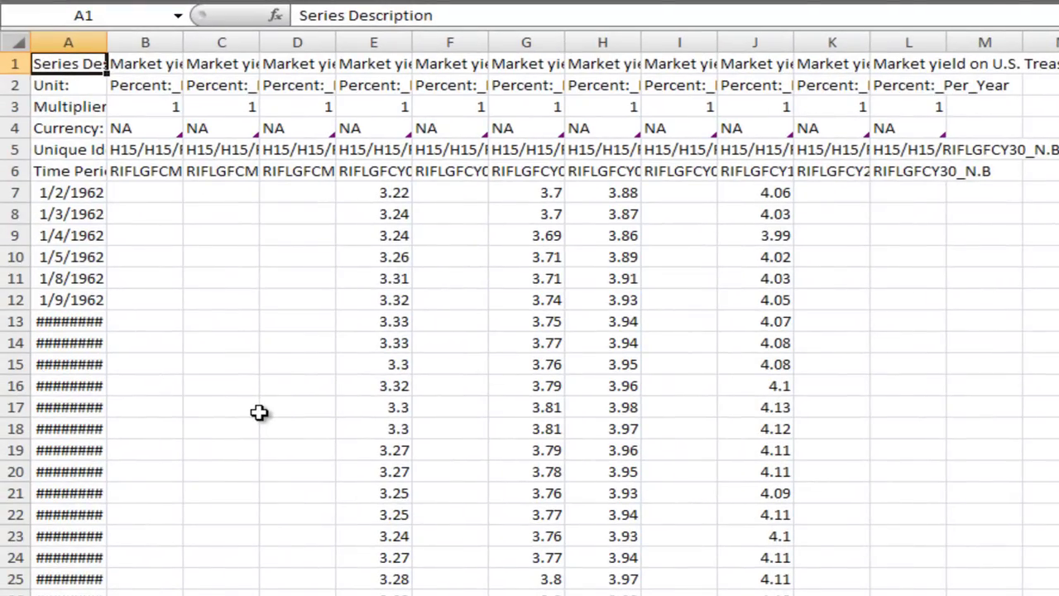
Read through the series descriptions in cells B1 to L1 to identify each column's maturity.
{"action": "key", "text": "Right"}
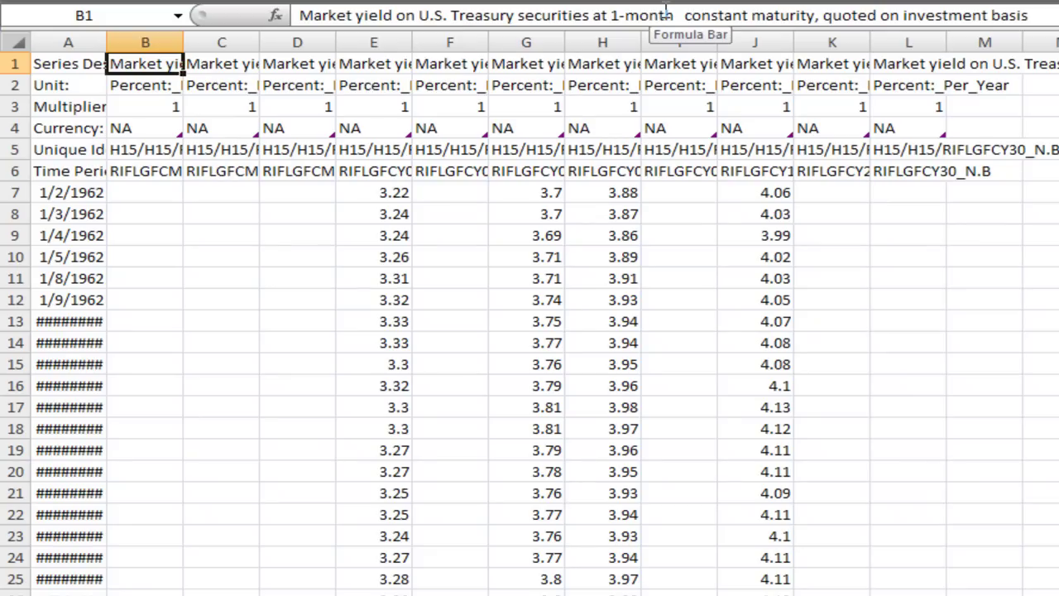
{"action": "key", "text": "Right"}
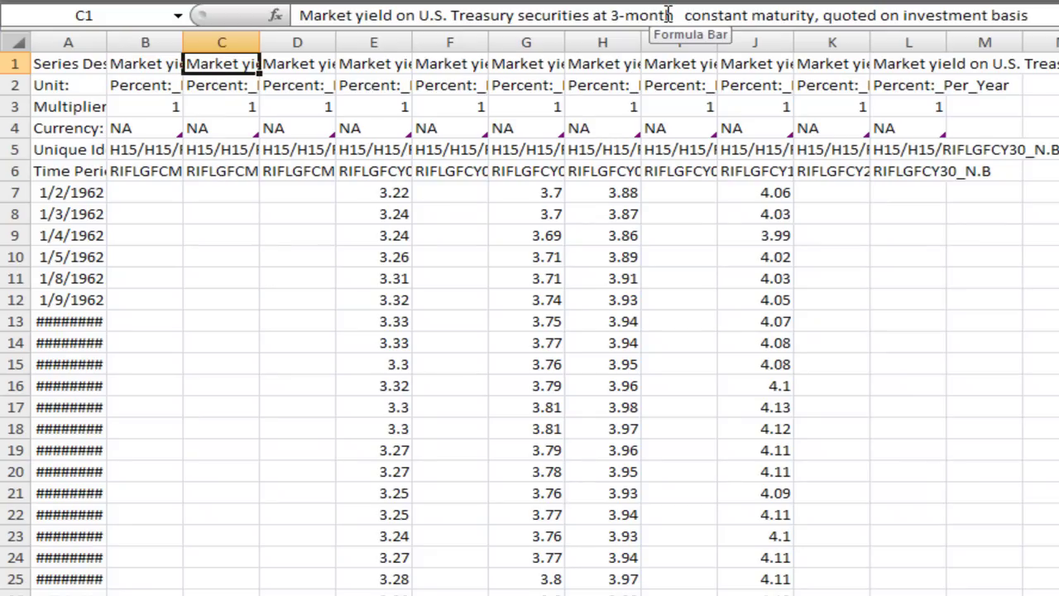
{"action": "key", "text": "Right"}
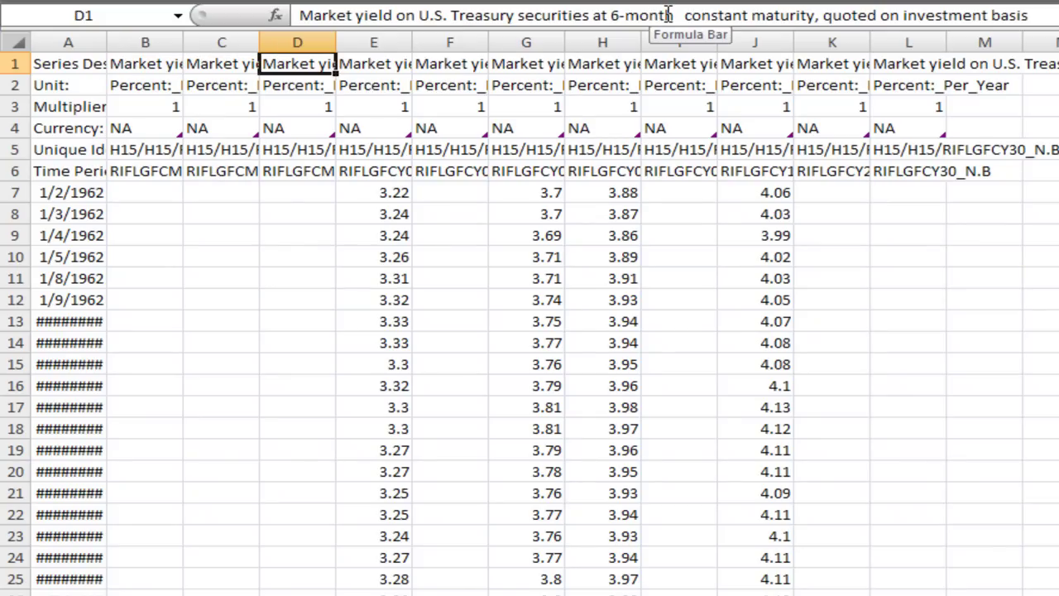
{"action": "key", "text": "Right"}
{"action": "key", "text": "Right"}
{"action": "key", "text": "Right"}
{"action": "key", "text": "Right"}
{"action": "key", "text": "Right"}
{"action": "key", "text": "Right"}
{"action": "key", "text": "Right"}
{"action": "key", "text": "Right"}
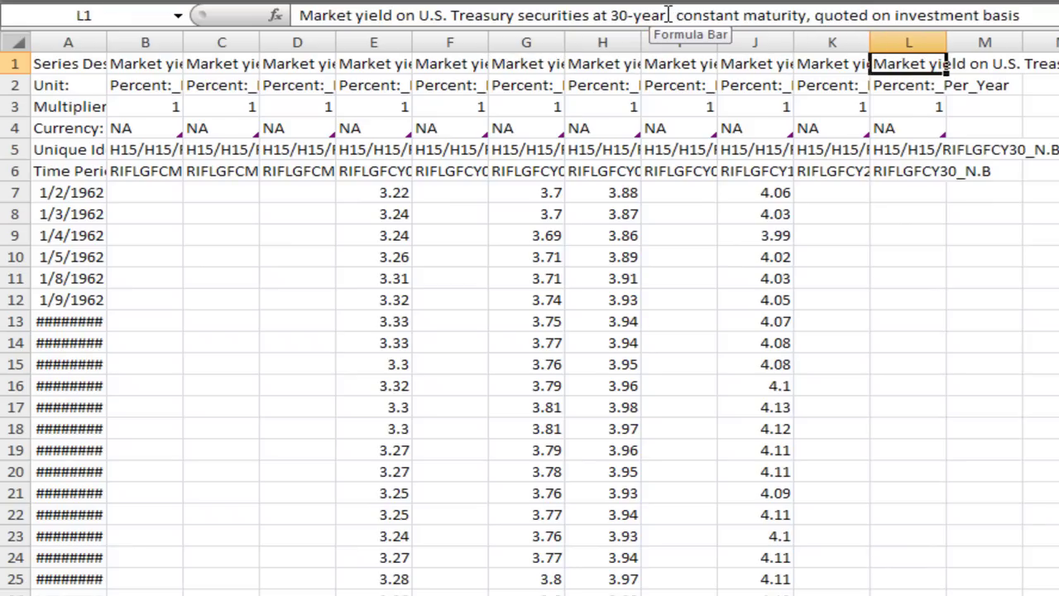
Replace the series descriptions in cells B1 to D1 with 1 Month, 3 Month and 6 Month.
{"action": "key", "text": "Left"}
{"action": "key", "text": "Left"}
{"action": "key", "text": "Left"}
{"action": "key", "text": "Left"}
{"action": "key", "text": "Left"}
{"action": "key", "text": "Left"}
{"action": "key", "text": "Left"}
{"action": "key", "text": "Left"}
{"action": "key", "text": "Left"}
{"action": "key", "text": "Left"}
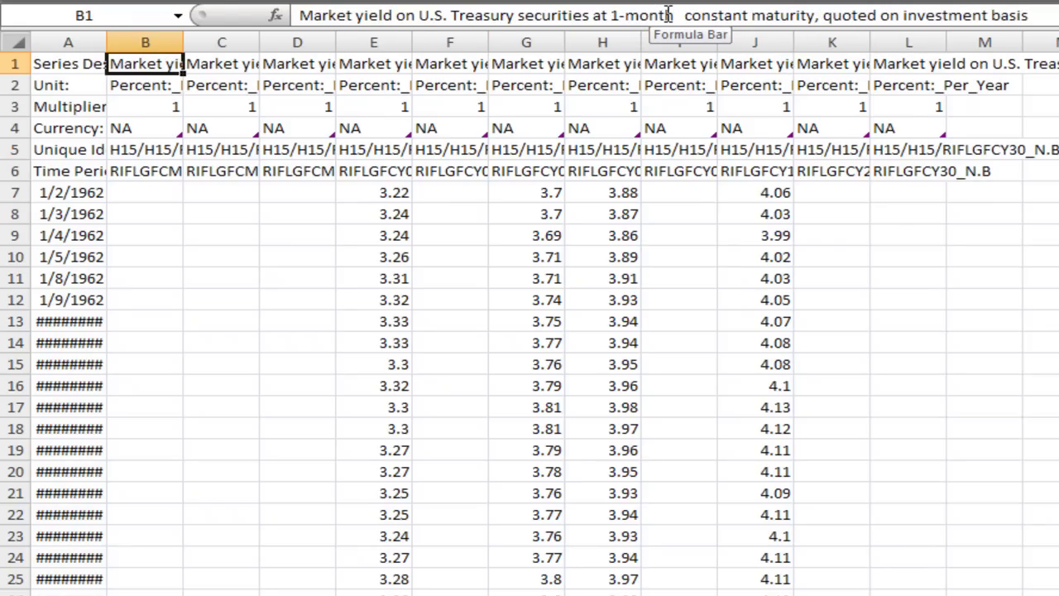
{"action": "type", "text": "1 Month"}
{"action": "key", "text": "Tab"}
{"action": "type", "text": "3 Month"}
{"action": "key", "text": "Tab"}
{"action": "type", "text": "6 Month"}
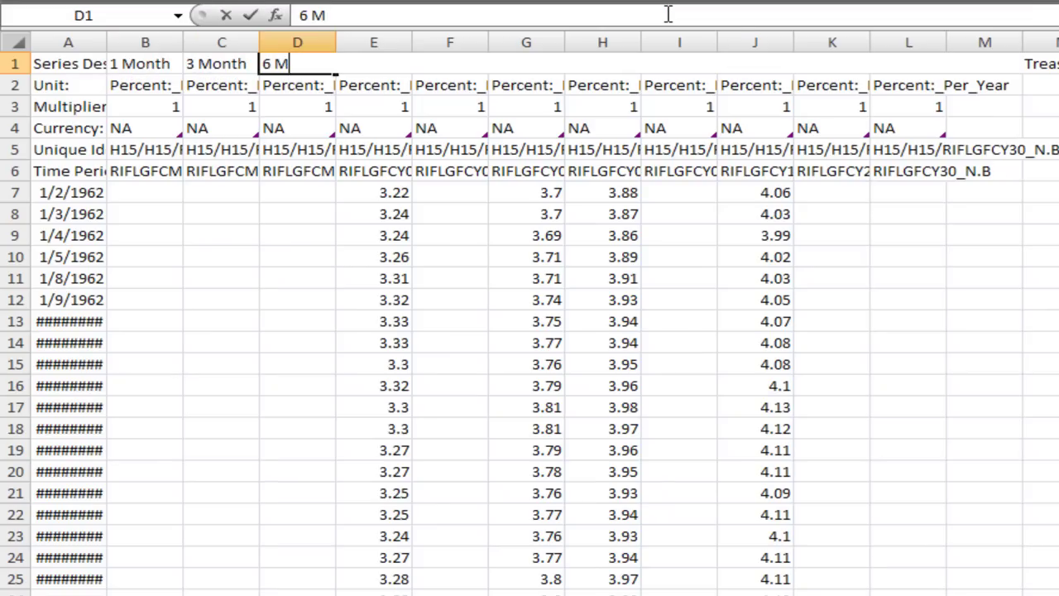
{"action": "key", "text": "Tab"}
Replace the series descriptions in cells E1 to H1 with 1 Year, 2 Year, 3 Year and 5 Year.
{"action": "type", "text": "1 Year"}
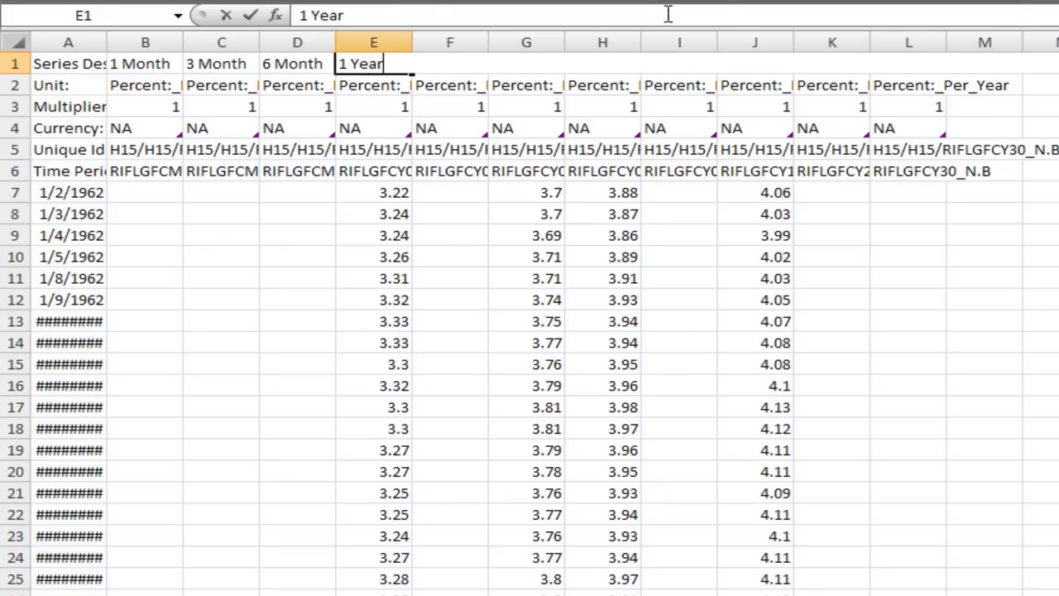
{"action": "key", "text": "Tab"}
{"action": "type", "text": "2 Year"}
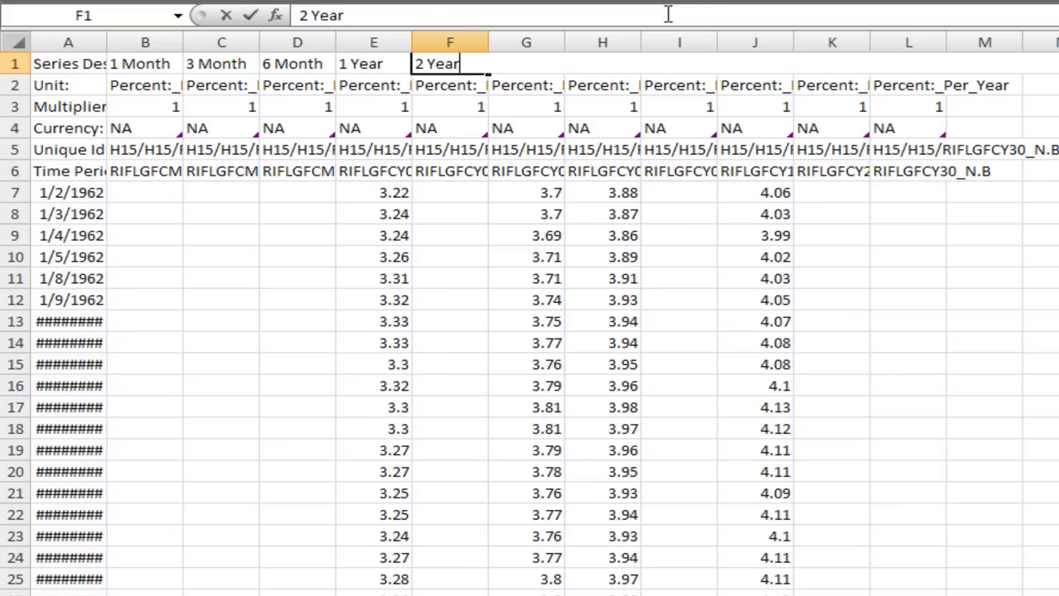
{"action": "key", "text": "Tab"}
{"action": "type", "text": "3 Year"}
{"action": "key", "text": "Tab"}
{"action": "type", "text": "5 year"}
{"action": "key", "text": "Tab"}
{"action": "key", "text": "shift+Tab"}
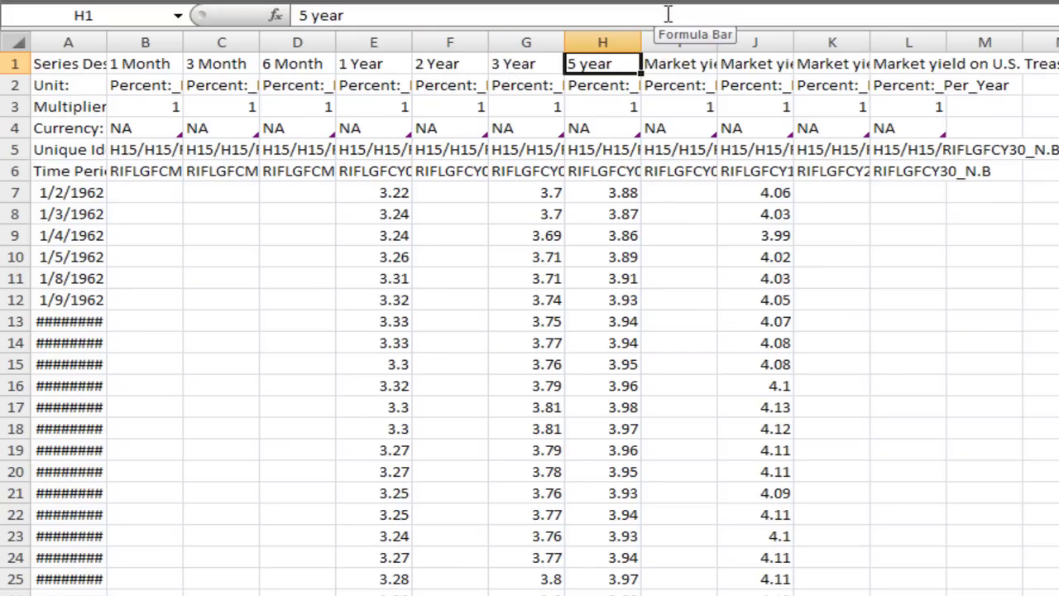
{"action": "type", "text": "5 Year"}
{"action": "key", "text": "Tab"}
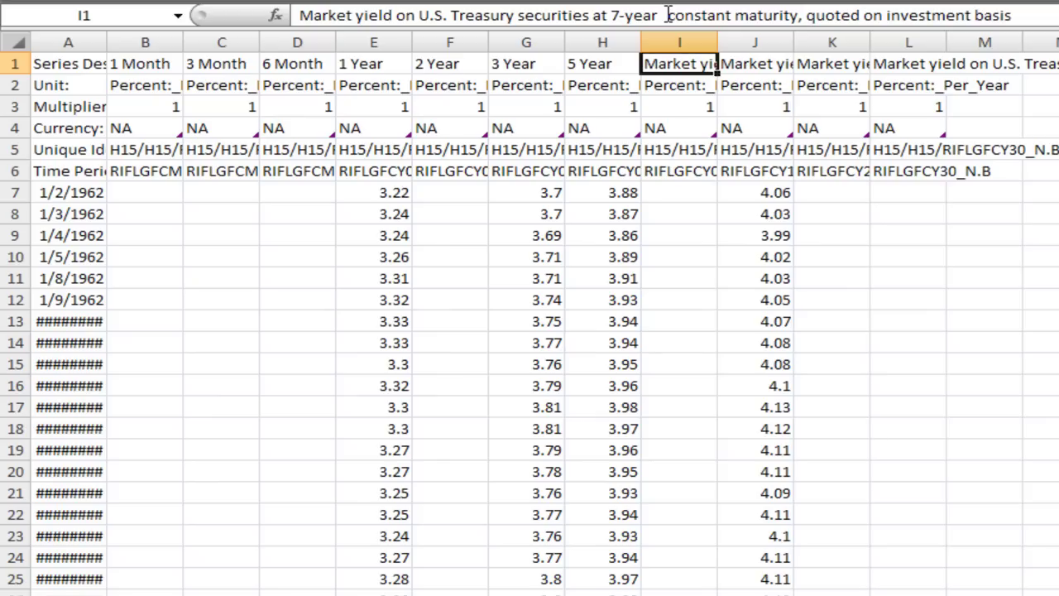
Replace the series descriptions in cells I1 to L1 with 7 Year, 10 Year, 20 Year and 30 Year.
{"action": "type", "text": "7 Year"}
{"action": "key", "text": "Tab"}
{"action": "type", "text": "1"}
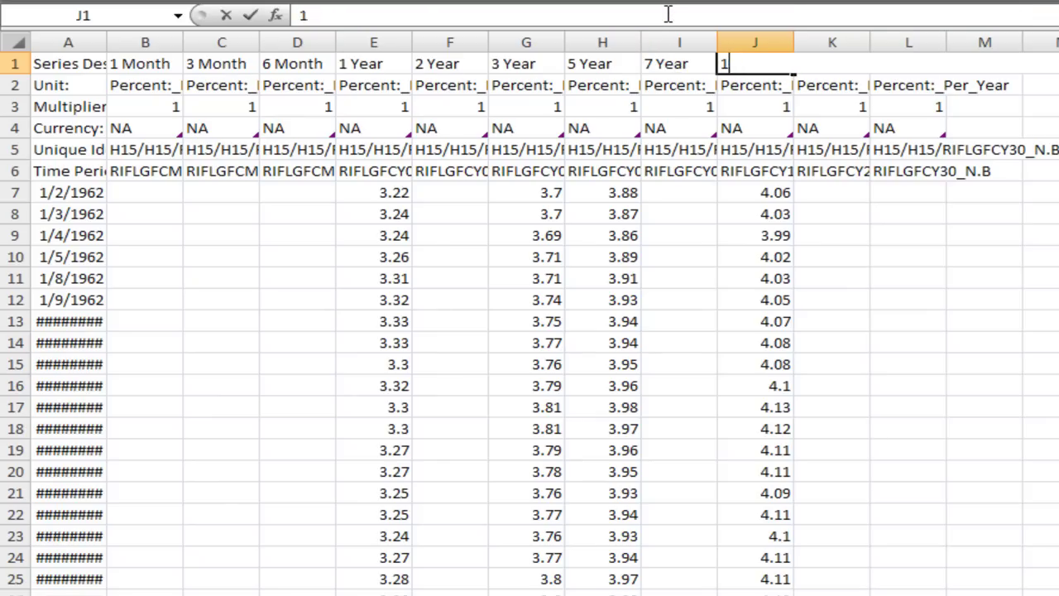
{"action": "type", "text": "0 Year"}
{"action": "key", "text": "Tab"}
{"action": "type", "text": "20 Year"}
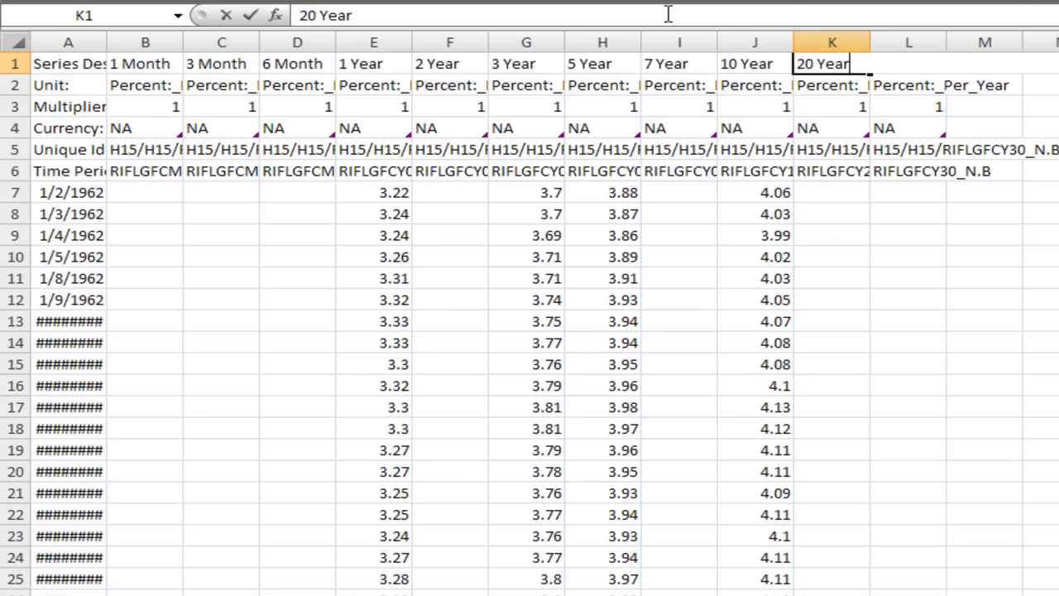
{"action": "key", "text": "Tab"}
{"action": "type", "text": "30 Year"}
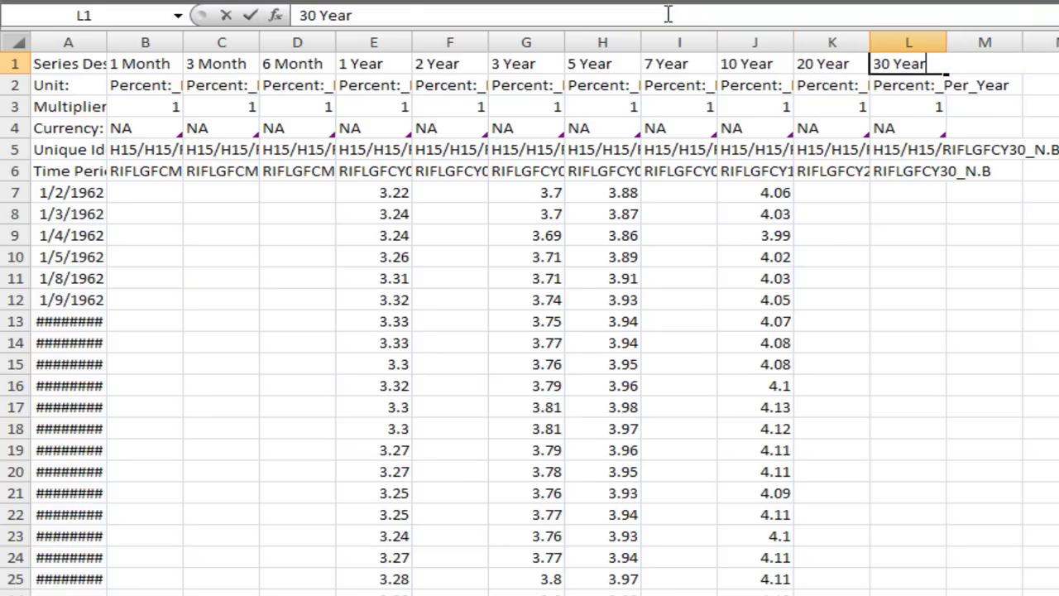
{"action": "key", "text": "Return"}
Delete rows 2 to 6, which hold the unit, multiplier, currency, unique identifier and time period entries.
{"action": "key", "text": "shift+space"}
{"action": "key", "text": "shift+Down"}
{"action": "key", "text": "shift+Down"}
{"action": "key", "text": "shift+Down"}
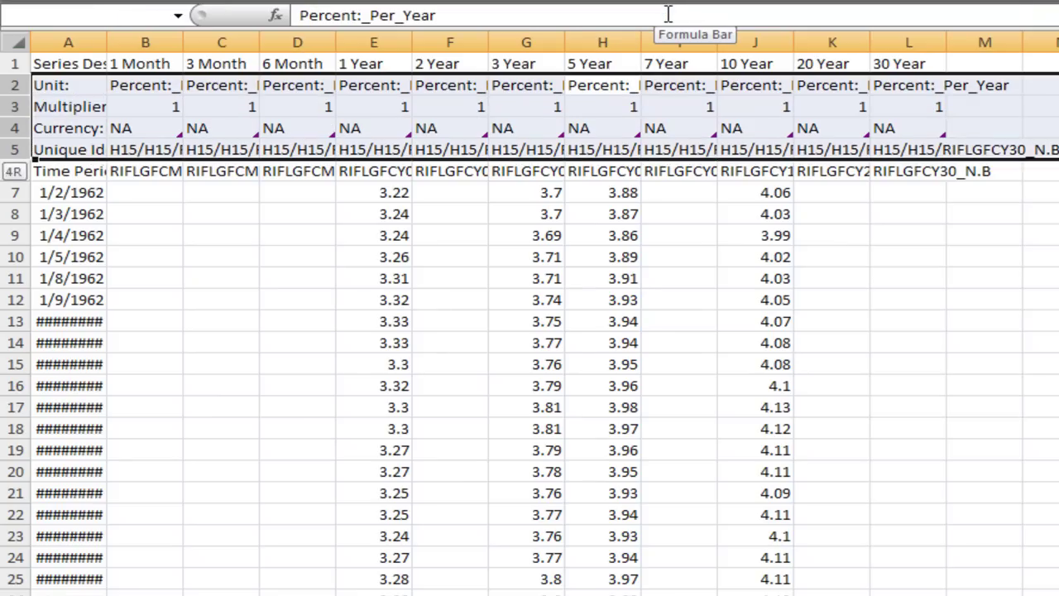
{"action": "key", "text": "shift+Down"}
{"action": "key", "text": "ctrl+minus"}
Change the header in cell A1 to Date.
{"action": "key", "text": "Up"}
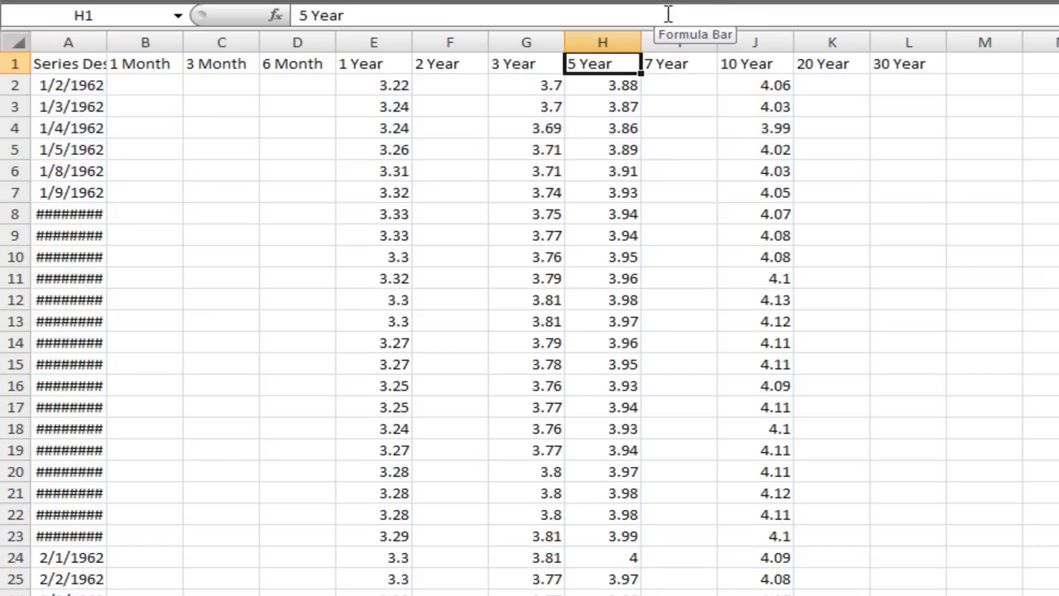
{"action": "key", "text": "Left"}
{"action": "key", "text": "Left"}
{"action": "key", "text": "Left"}
{"action": "key", "text": "Left"}
{"action": "key", "text": "Left"}
{"action": "key", "text": "Left"}
{"action": "key", "text": "Left"}
{"action": "type", "text": "Date"}
{"action": "key", "text": "Return"}
{"action": "key", "text": "Up"}
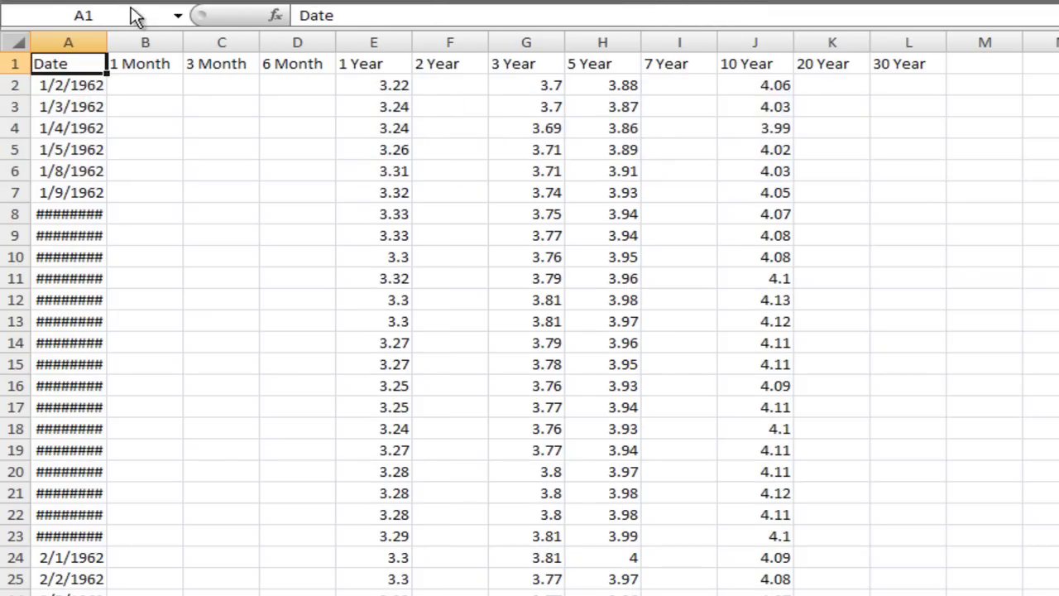
Fit the width of column A to its dates and center the contents of columns A to L.
{"action": "double_click", "coordinate": [106, 37]}
{"action": "left_click_drag", "start_coordinate": [111, 37], "coordinate": [890, 33]}
{"action": "key", "text": "ctrl+e"}
{"action": "left_click", "coordinate": [560, 109]}
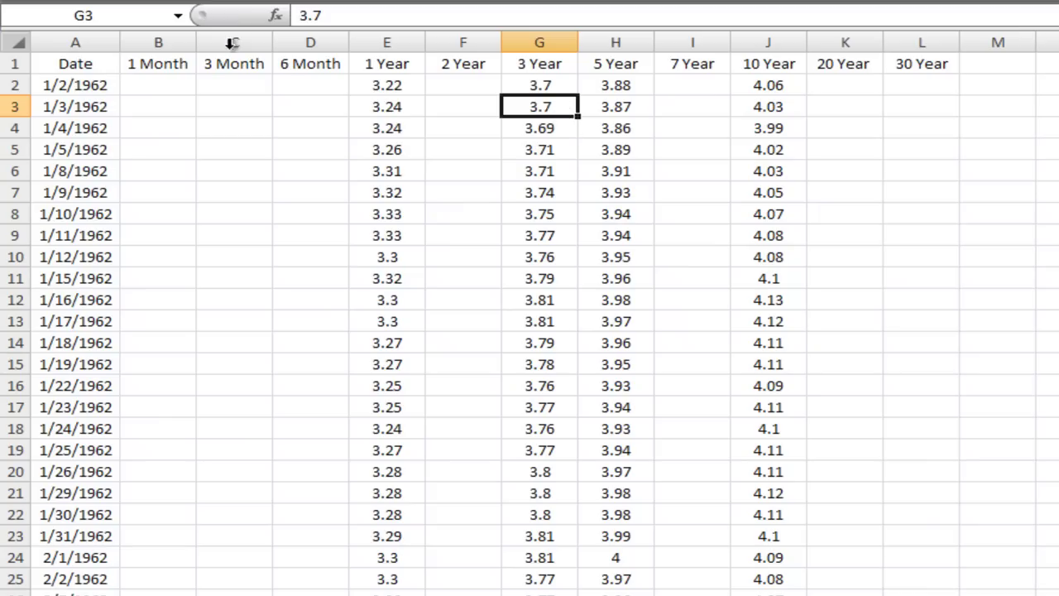
Insert 34 blank rows above the header row so that the data table starts in row 35.
{"action": "left_click", "coordinate": [86, 68]}
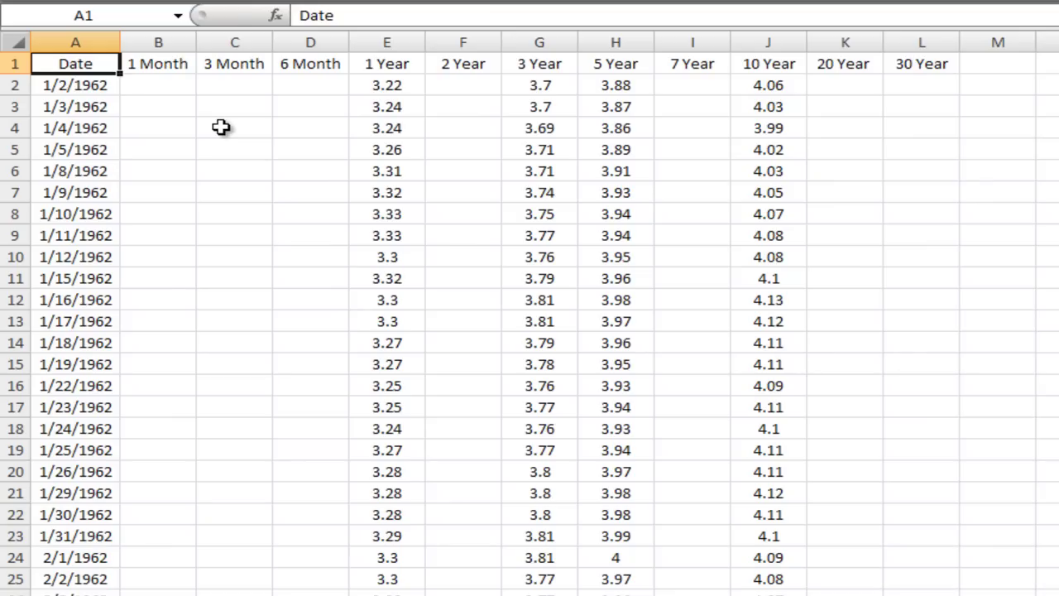
{"action": "key", "text": "shift+space"}
{"action": "key", "text": "ctrl+shift+equal"}
{"action": "key", "text": "ctrl+shift+equal"}
{"action": "key", "text": "ctrl+shift+equal"}
{"action": "key", "text": "ctrl+shift+equal"}
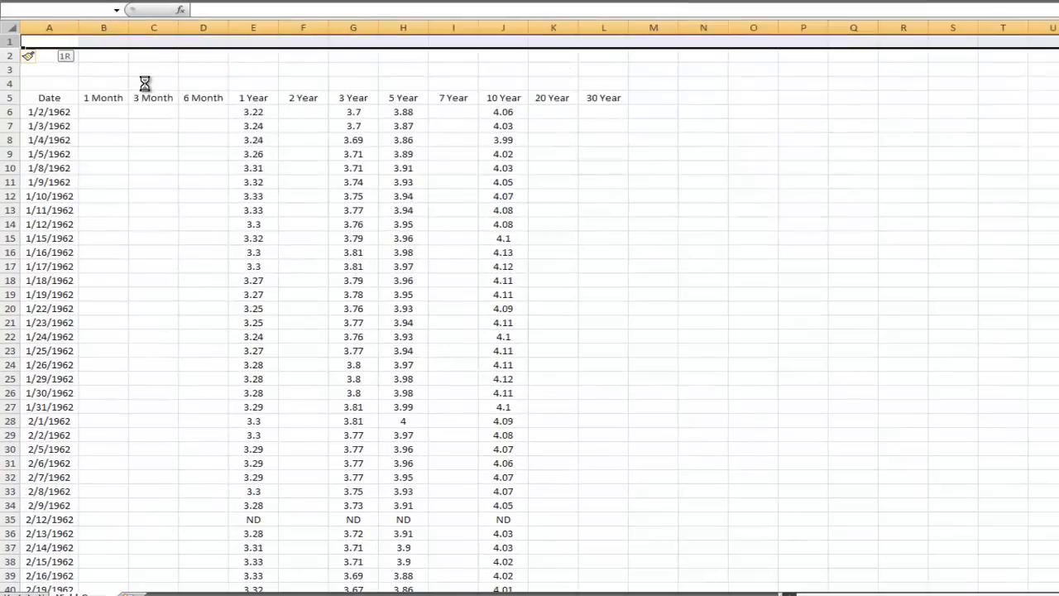
{"action": "key", "text": "ctrl+shift+equal"}
{"action": "key", "text": "ctrl+shift+equal"}
{"action": "key", "text": "ctrl+shift+equal"}
{"action": "key", "text": "ctrl+shift+equal"}
{"action": "key", "text": "ctrl+shift+equal"}
{"action": "key", "text": "ctrl+shift+equal"}
{"action": "key", "text": "ctrl+shift+equal"}
{"action": "key", "text": "ctrl+shift+equal"}
{"action": "key", "text": "ctrl+shift+equal"}
{"action": "key", "text": "ctrl+shift+equal"}
{"action": "key", "text": "ctrl+shift+equal"}
{"action": "key", "text": "ctrl+shift+equal"}
{"action": "key", "text": "ctrl+shift+equal"}
{"action": "key", "text": "ctrl+shift+equal"}
{"action": "key", "text": "ctrl+shift+equal"}
{"action": "key", "text": "ctrl+shift+equal"}
{"action": "key", "text": "ctrl+shift+equal"}
{"action": "key", "text": "ctrl+shift+equal"}
{"action": "key", "text": "ctrl+shift+equal"}
{"action": "key", "text": "ctrl+shift+equal"}
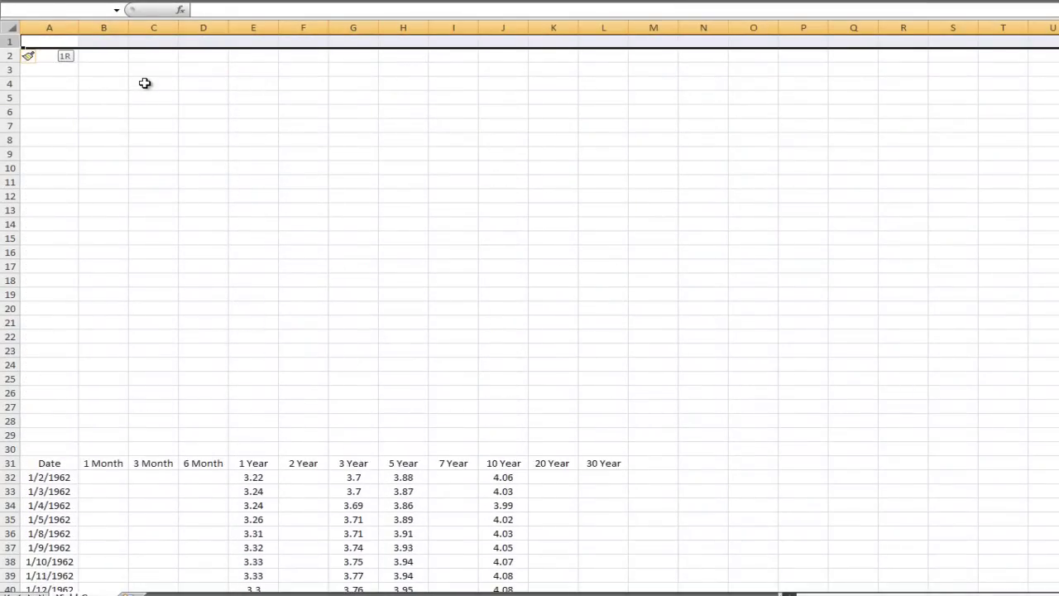
{"action": "key", "text": "ctrl+shift+equal"}
{"action": "key", "text": "ctrl+shift+equal"}
{"action": "key", "text": "ctrl+shift+equal"}
{"action": "key", "text": "ctrl+shift+equal"}
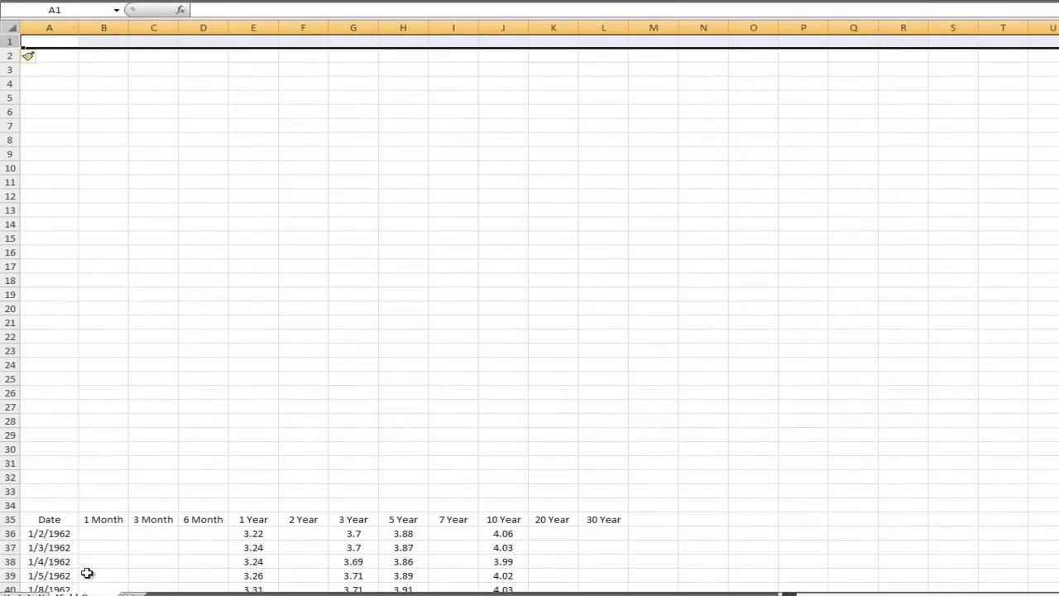
{"action": "left_click", "coordinate": [114, 419]}
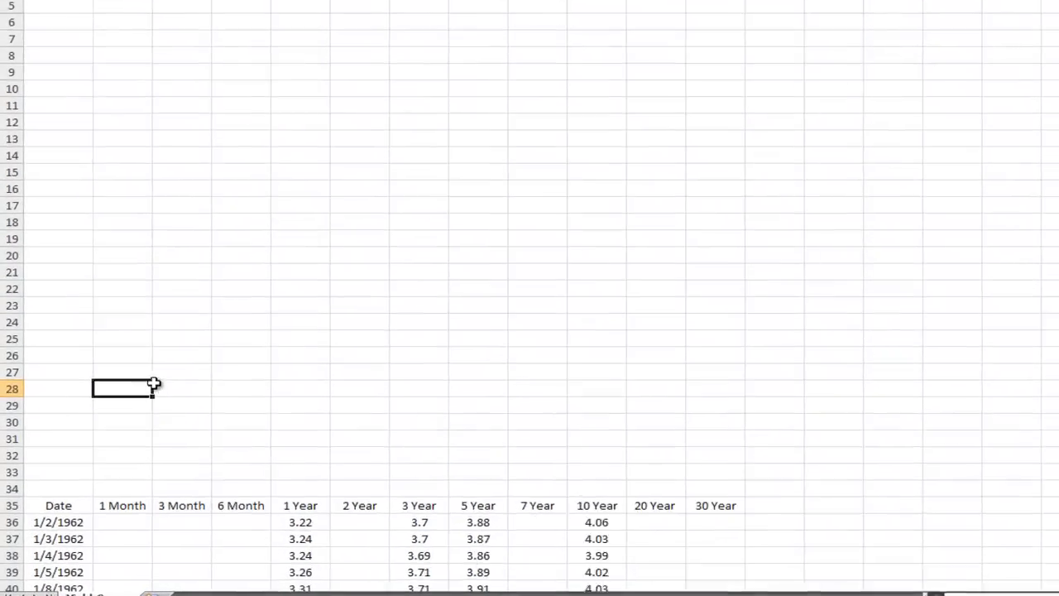
{"action": "left_click", "coordinate": [104, 372]}
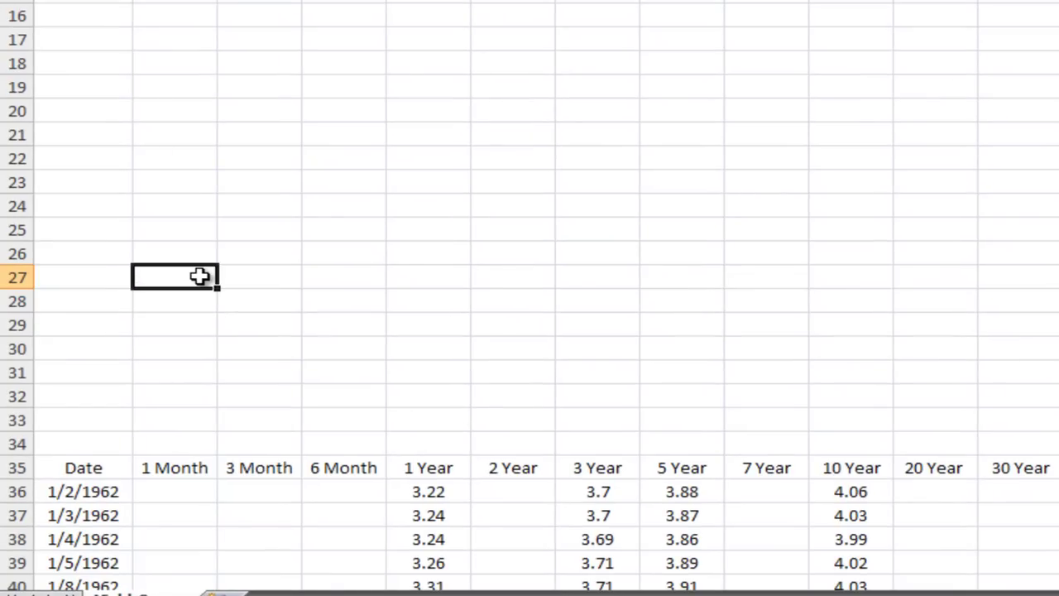
{"action": "type", "text": "Input V"}
{"action": "key", "text": "BackSpace"}
{"action": "key", "text": "BackSpace"}
{"action": "key", "text": "BackSpace"}
{"action": "key", "text": "BackSpace"}
{"action": "key", "text": "BackSpace"}
{"action": "key", "text": "BackSpace"}
{"action": "key", "text": "BackSpace"}
Enter the heading Input Variable in cell A27 and the label Date in cell B28.
{"action": "key", "text": "Left"}
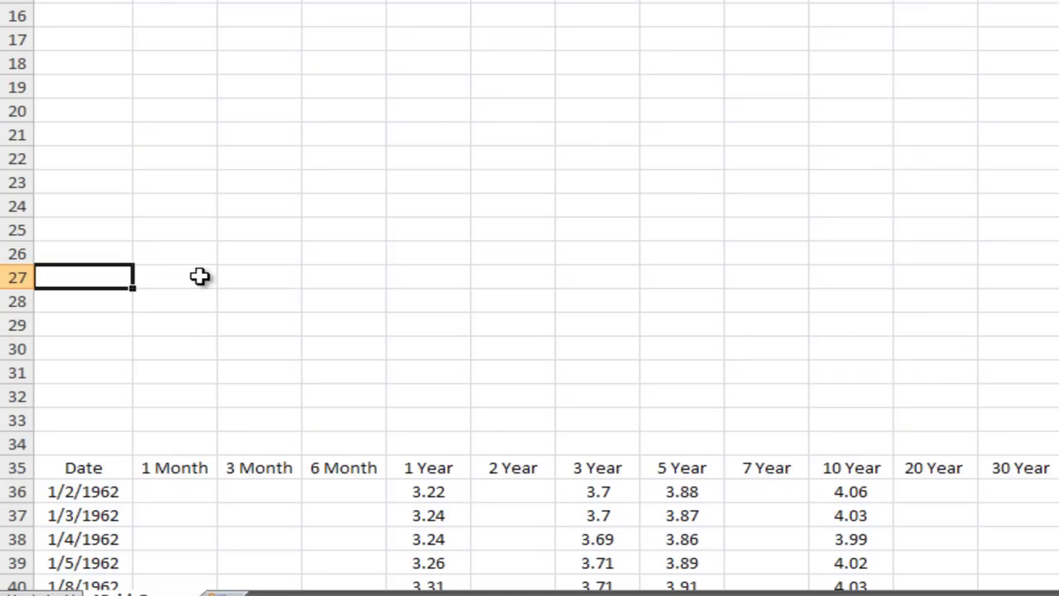
{"action": "type", "text": "Input Variable"}
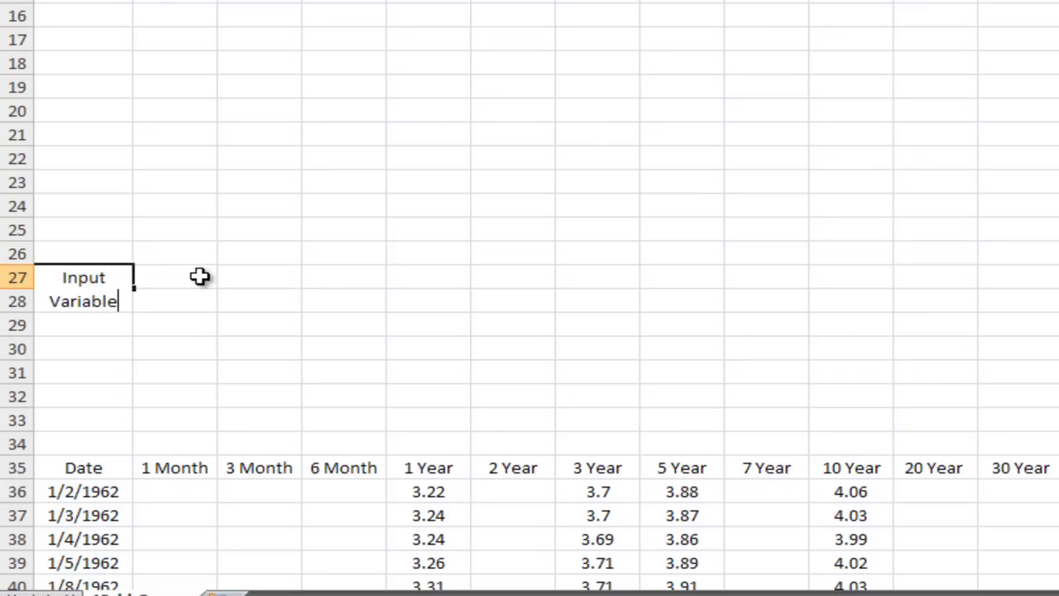
{"action": "left_click", "coordinate": [200, 276]}
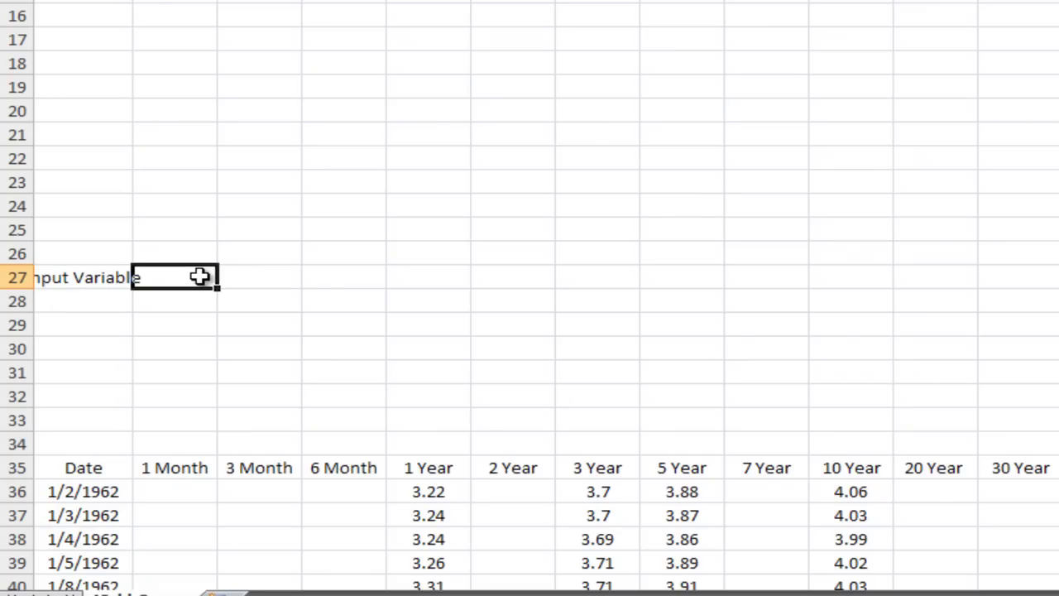
{"action": "key", "text": "Down"}
{"action": "type", "text": "Date"}
Merge and center the Input Variable heading across cells A27 and B27.
{"action": "left_click_drag", "start_coordinate": [83, 277], "coordinate": [200, 276]}
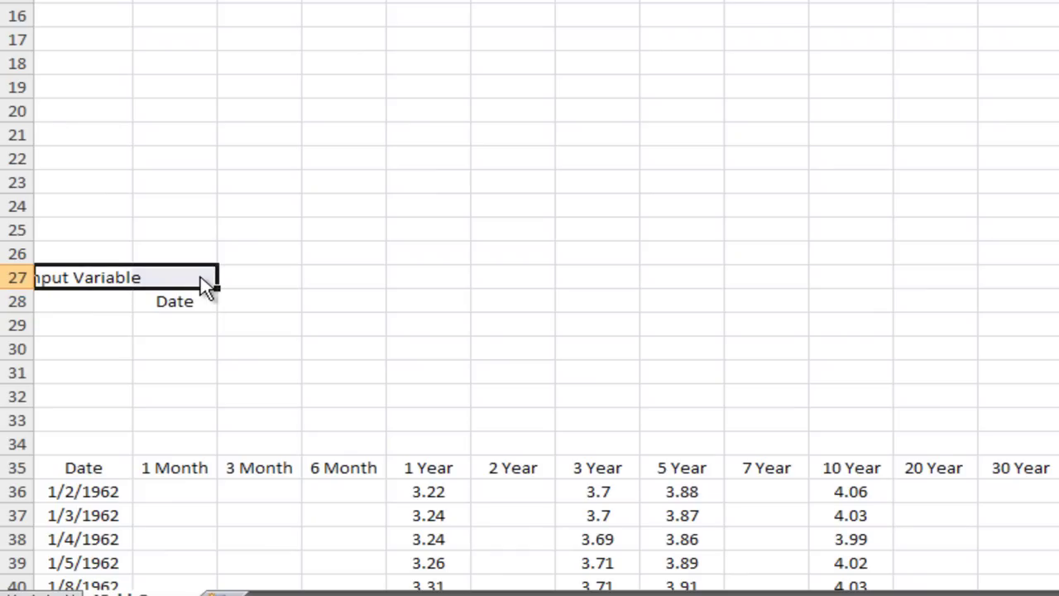
{"action": "key", "text": "alt+h"}
{"action": "key", "text": "m"}
{"action": "key", "text": "c"}
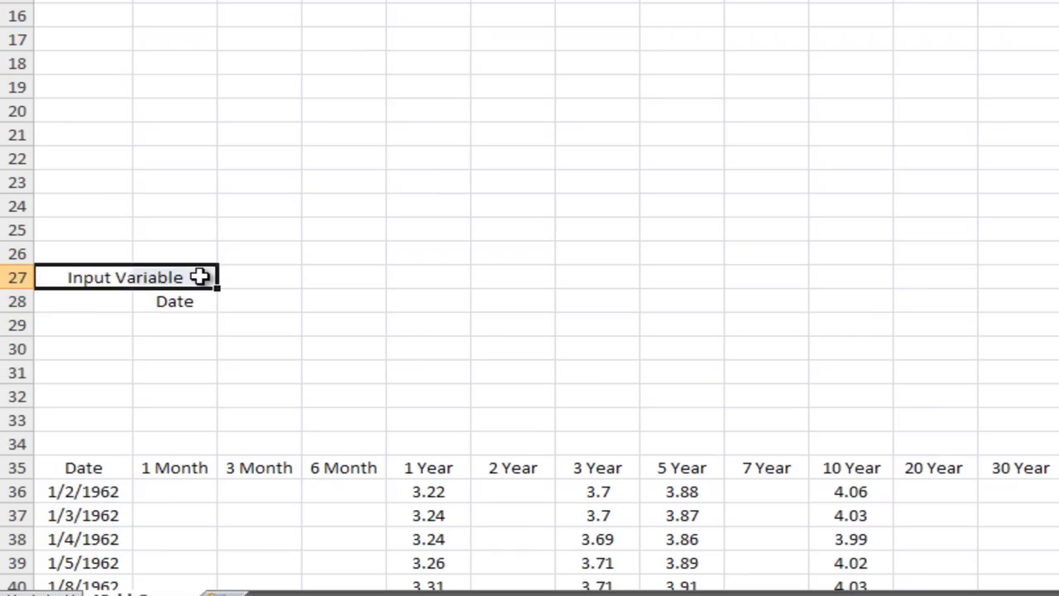
Enter the input date 12/15/2005 in cell A28, beside the Date label.
{"action": "key", "text": "Down"}
{"action": "key", "text": "Down"}
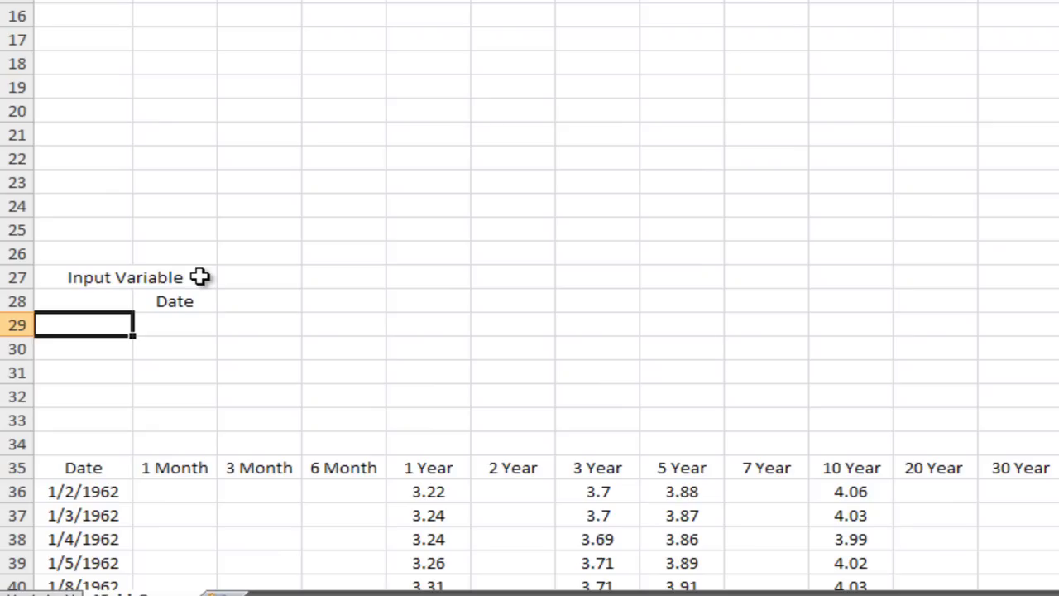
{"action": "key", "text": "Up"}
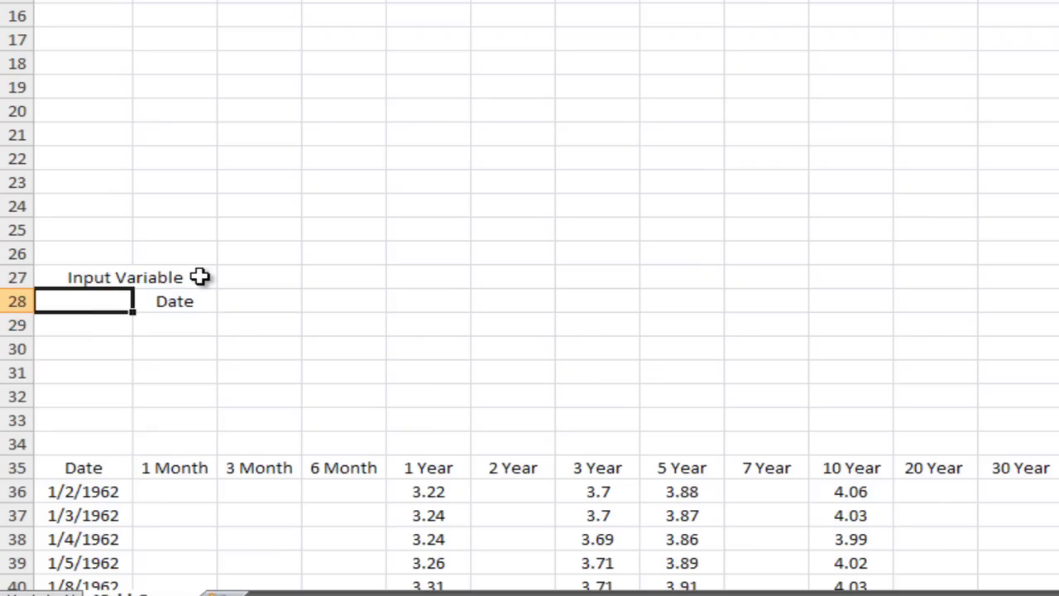
{"action": "type", "text": "12/185"}
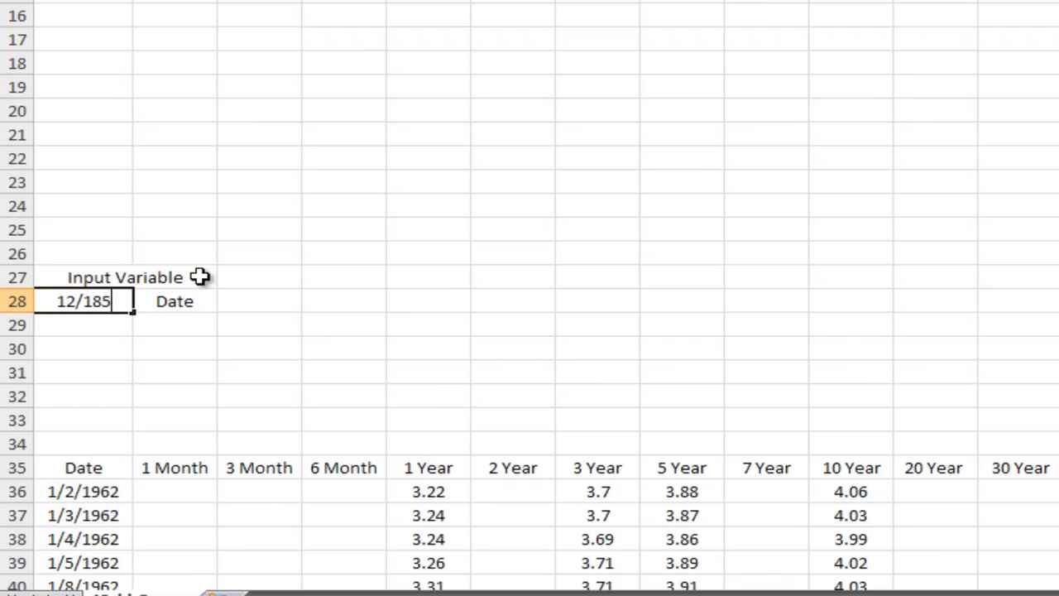
{"action": "key", "text": "BackSpace"}
{"action": "key", "text": "BackSpace"}
{"action": "type", "text": "5/1"}
{"action": "key", "text": "BackSpace"}
{"action": "type", "text": "2005"}
{"action": "key", "text": "Return"}
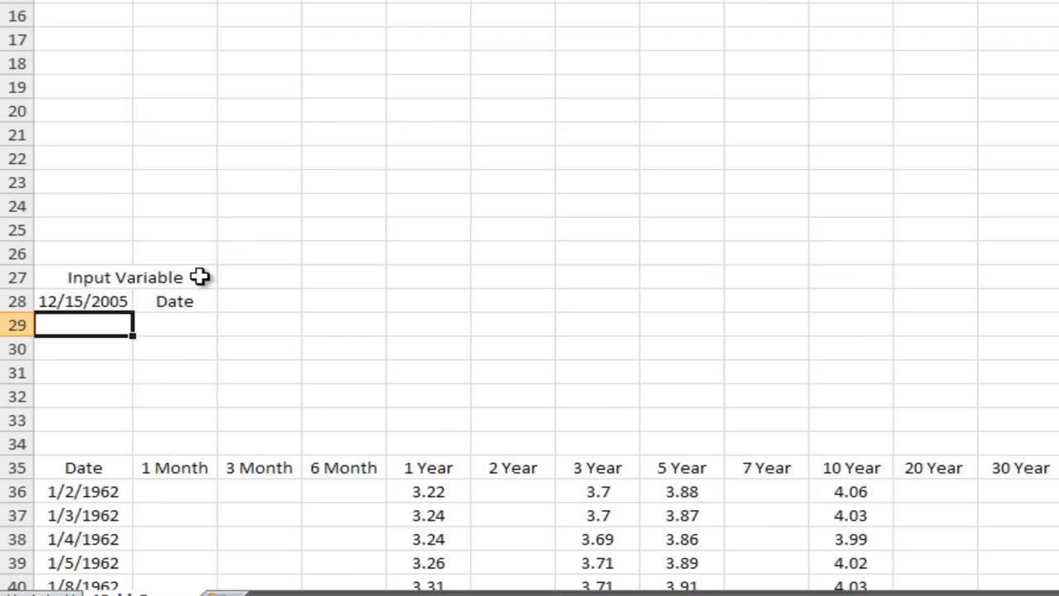
Add the row labels Term in cell A30 and Yield in cell A31.
{"action": "key", "text": "Return"}
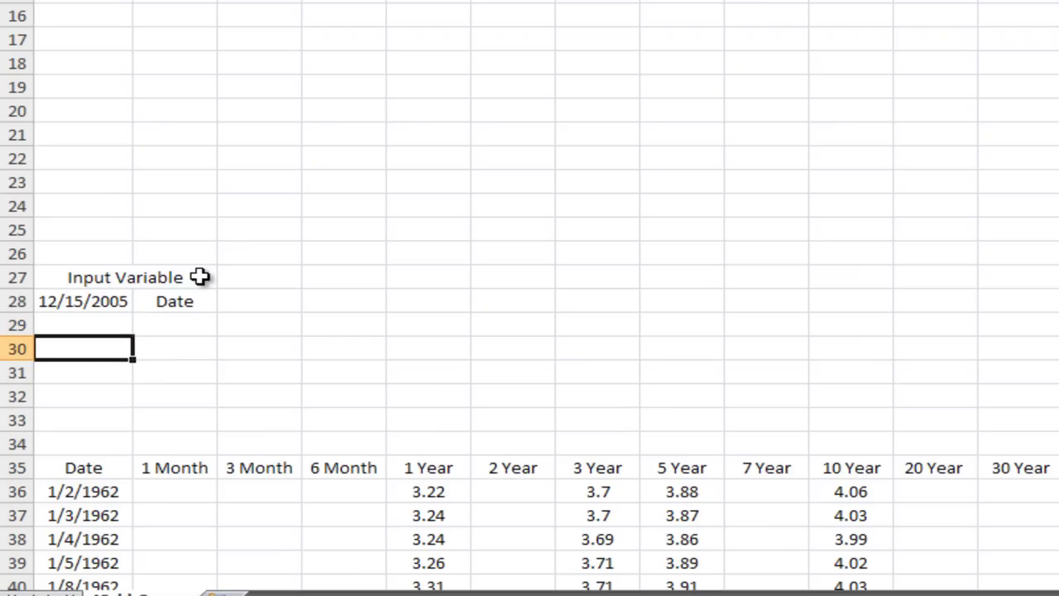
{"action": "type", "text": "Term"}
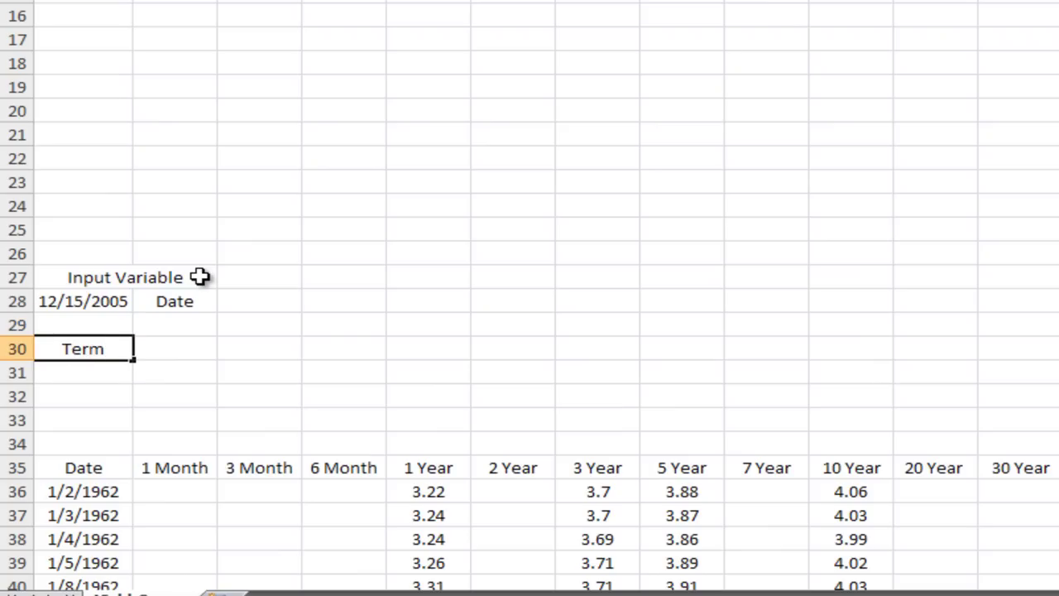
{"action": "key", "text": "Tab"}
{"action": "key", "text": "Return"}
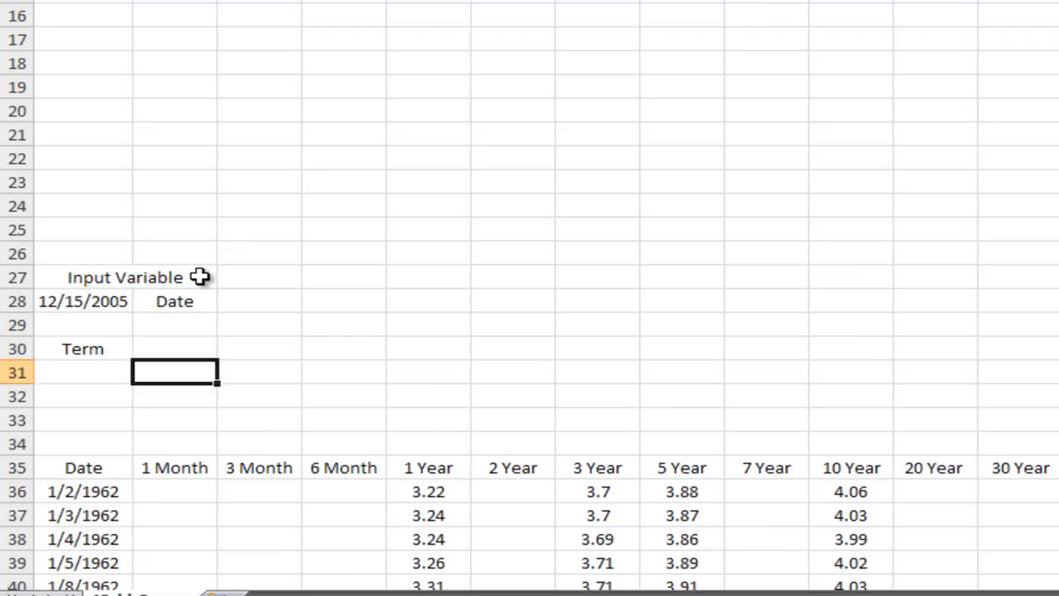
{"action": "type", "text": "Yield"}
{"action": "key", "text": "Tab"}
Enter the monthly terms in days in the Term row: 30, 90 and 180 in cells B30 to D30.
{"action": "key", "text": "Up"}
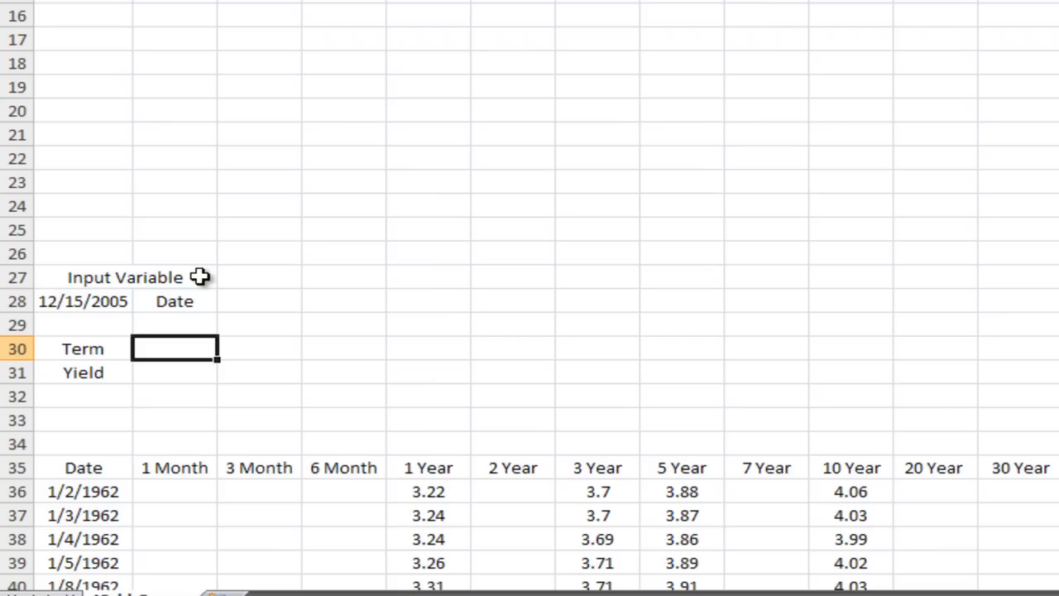
{"action": "type", "text": "30"}
{"action": "key", "text": "Tab"}
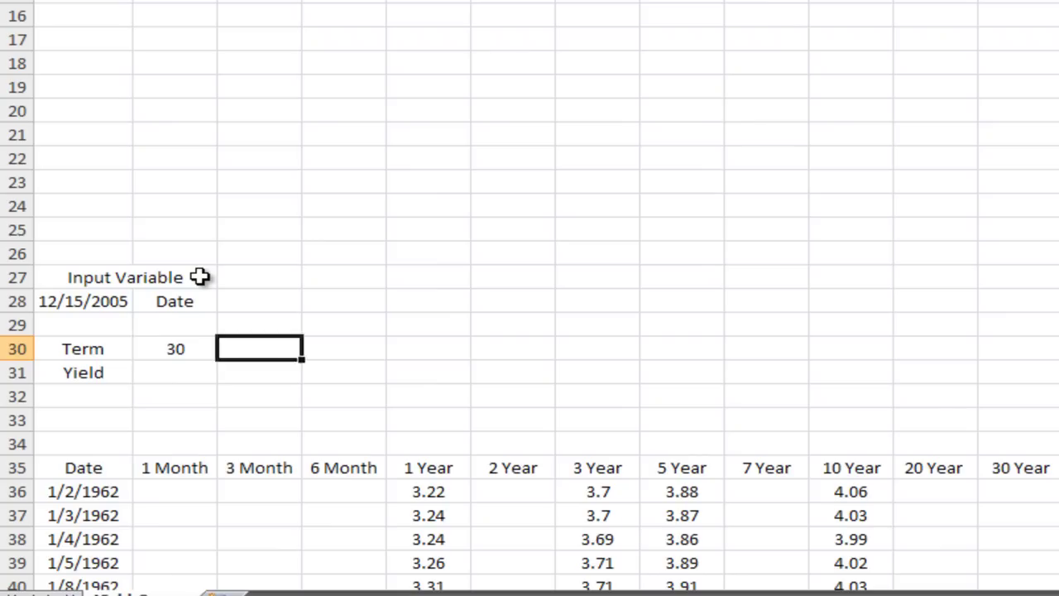
{"action": "type", "text": "90"}
{"action": "key", "text": "Tab"}
{"action": "type", "text": "180"}
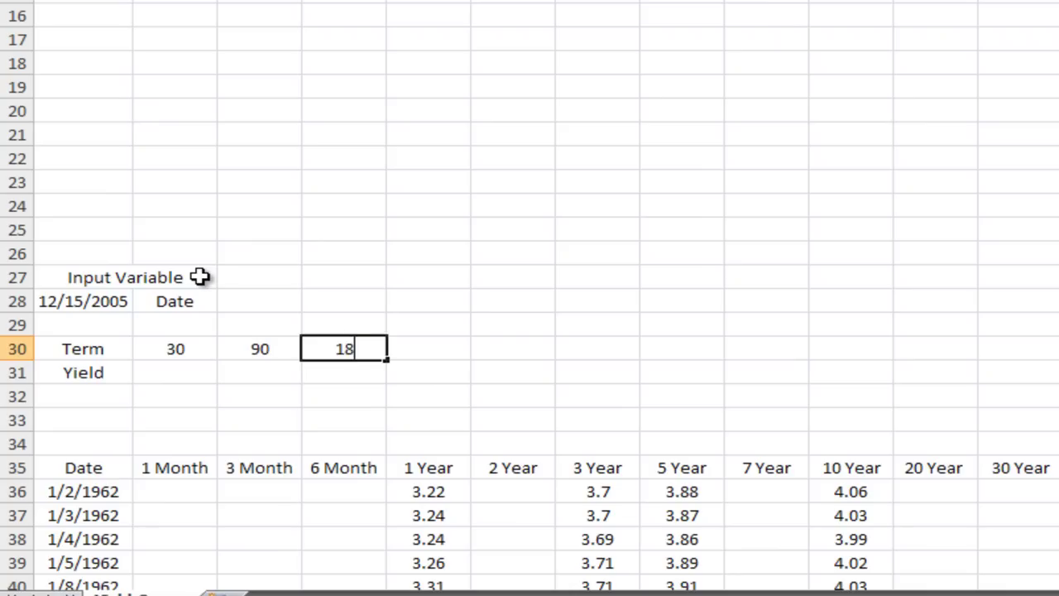
{"action": "key", "text": "Tab"}
Enter the yearly terms 1, 2, 3, 5, 7, 10, 20 and 30 in cells E30 to L30.
{"action": "type", "text": "1"}
{"action": "key", "text": "Tab"}
{"action": "type", "text": "2"}
{"action": "key", "text": "Tab"}
{"action": "type", "text": "3"}
{"action": "key", "text": "Tab"}
{"action": "type", "text": "5"}
{"action": "key", "text": "Tab"}
{"action": "type", "text": "7"}
{"action": "key", "text": "Tab"}
{"action": "type", "text": "10"}
{"action": "key", "text": "Tab"}
{"action": "type", "text": "20"}
{"action": "key", "text": "Tab"}
{"action": "type", "text": "30"}
{"action": "key", "text": "Return"}
{"action": "key", "text": "Left"}
{"action": "key", "text": "Up"}
{"action": "key", "text": "Up"}
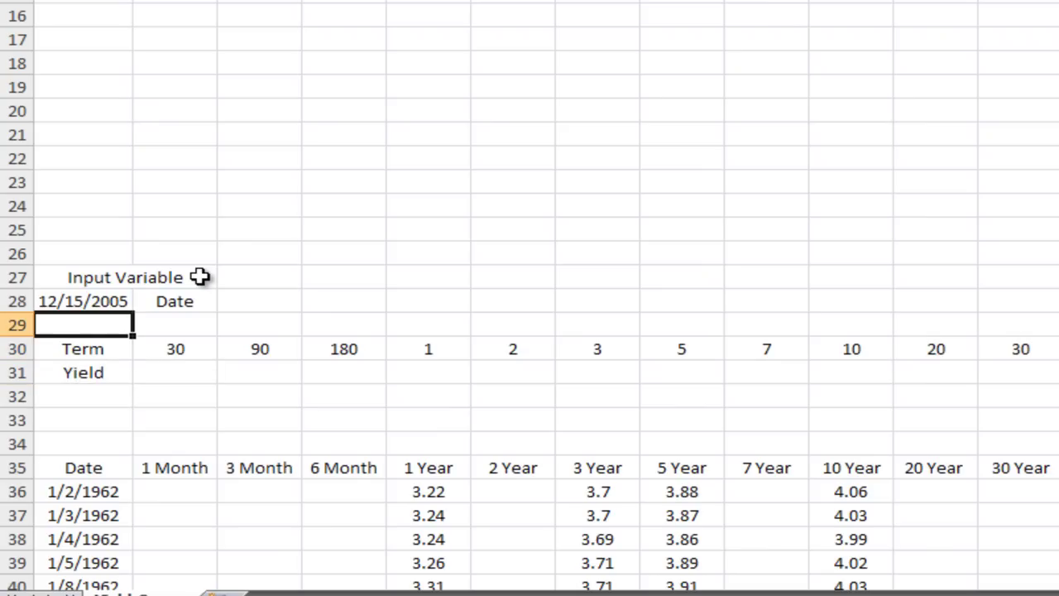
Look over the empty cells of the Yield row beneath the terms in the Term row.
{"action": "key", "text": "Up"}
{"action": "key", "text": "Down"}
{"action": "key", "text": "Down"}
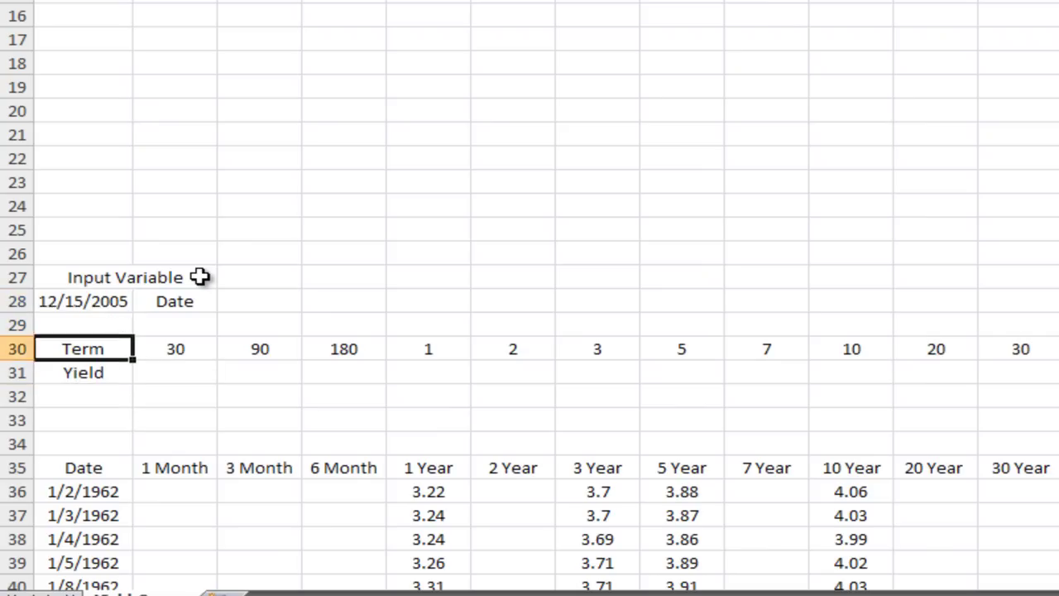
{"action": "key", "text": "Down"}
{"action": "key", "text": "Right"}
{"action": "key", "text": "Right"}
{"action": "key", "text": "Right"}
{"action": "key", "text": "Right"}
{"action": "key", "text": "Right"}
{"action": "key", "text": "Right"}
{"action": "key", "text": "Right"}
{"action": "key", "text": "Right"}
{"action": "key", "text": "Right"}
{"action": "key", "text": "Right"}
{"action": "key", "text": "Right"}
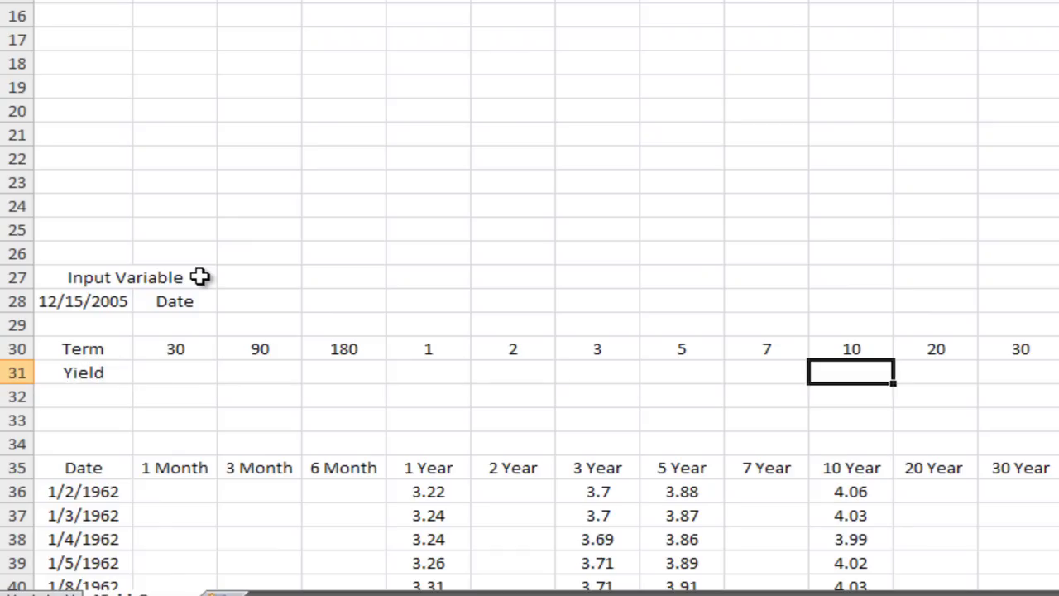
{"action": "key", "text": "Left"}
{"action": "key", "text": "Left"}
{"action": "key", "text": "Left"}
{"action": "key", "text": "Left"}
{"action": "key", "text": "Left"}
{"action": "key", "text": "Left"}
{"action": "key", "text": "Left"}
{"action": "key", "text": "Left"}
{"action": "key", "text": "Left"}
{"action": "key", "text": "Left"}
{"action": "key", "text": "Left"}
Insert a row above the Term row and enter the heading Output Variables in cell A30.
{"action": "key", "text": "Up"}
{"action": "key", "text": "Up"}
{"action": "key", "text": "shift+space"}
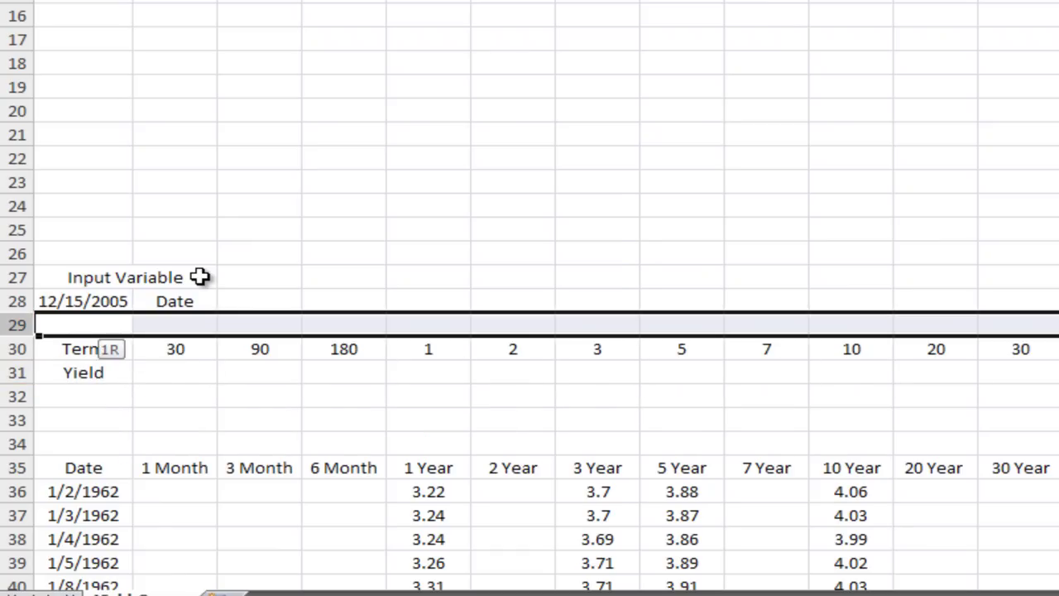
{"action": "key", "text": "ctrl+shift+equal"}
{"action": "key", "text": "Down"}
{"action": "type", "text": "Output Variables"}
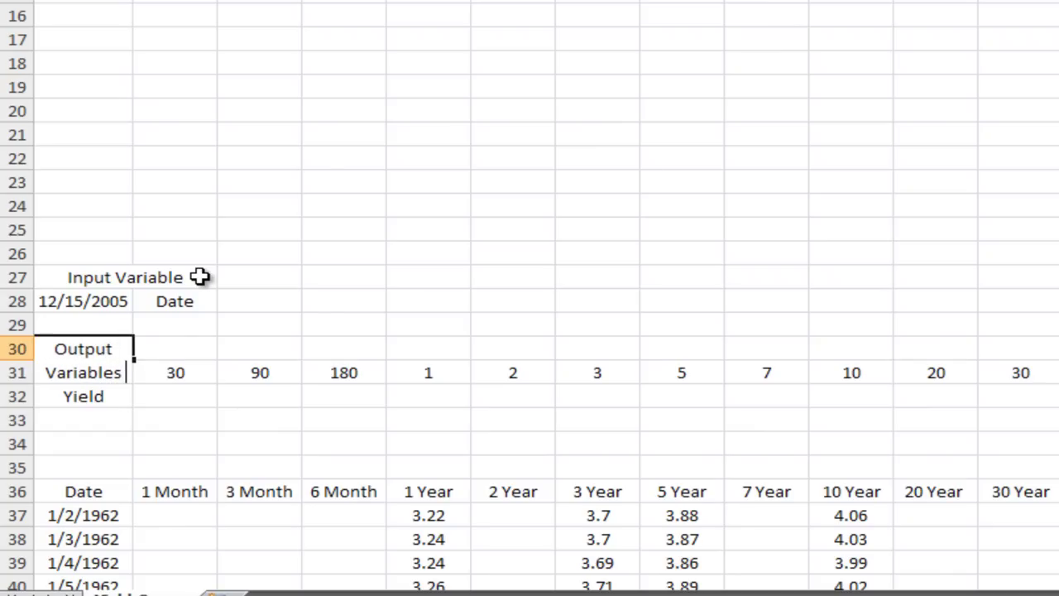
{"action": "key", "text": "Return"}
{"action": "key", "text": "Up"}
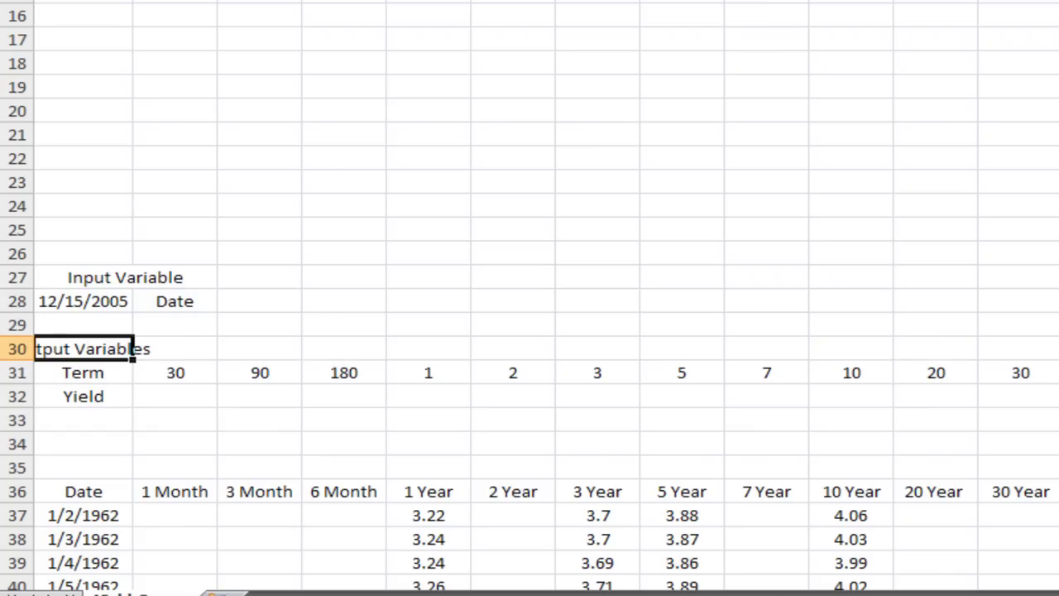
{"action": "left_click", "coordinate": [275, 420]}
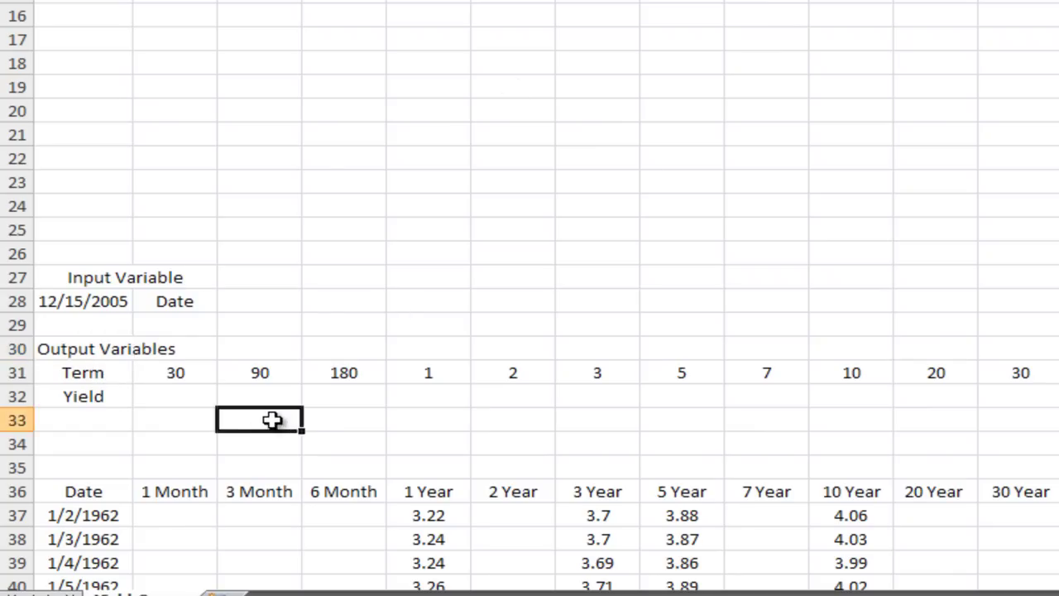
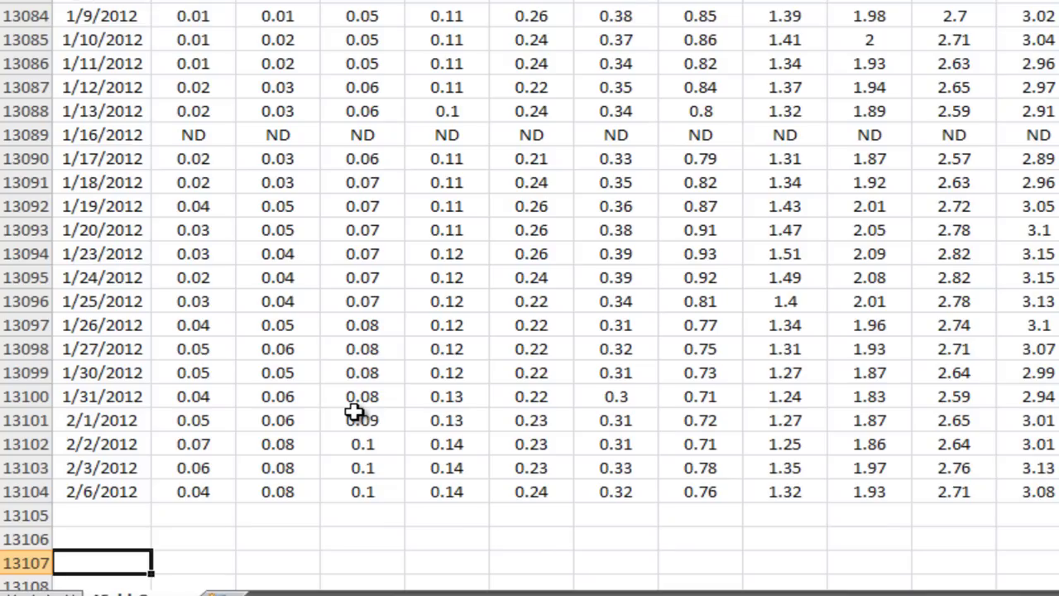
Start a new defined name called Yield with Workbook scope.
{"action": "key", "text": "ctrl+Up"}
{"action": "key", "text": "ctrl+Up"}
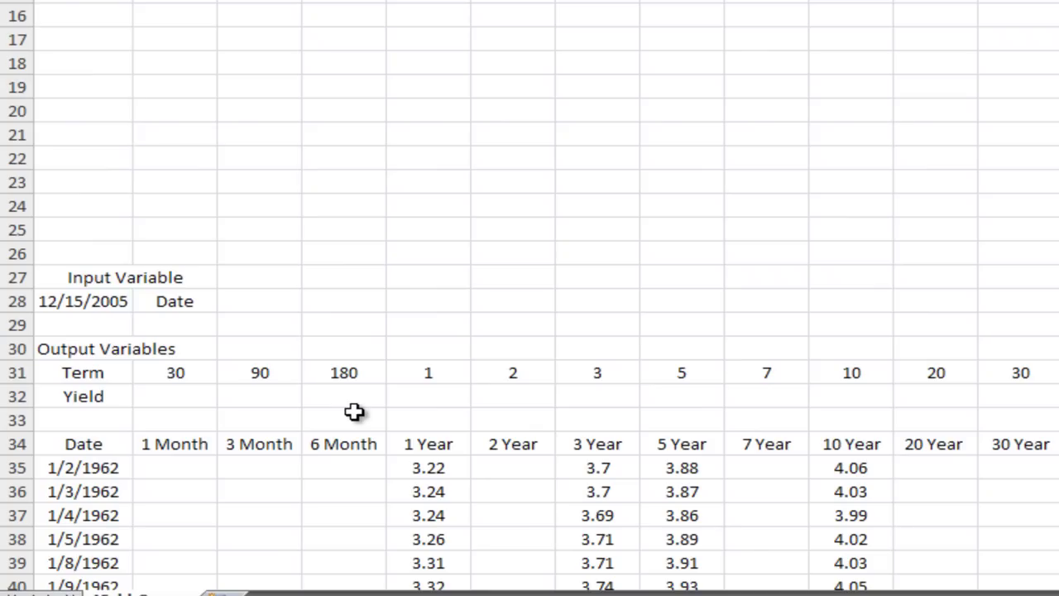
{"action": "key", "text": "ctrl+Home"}
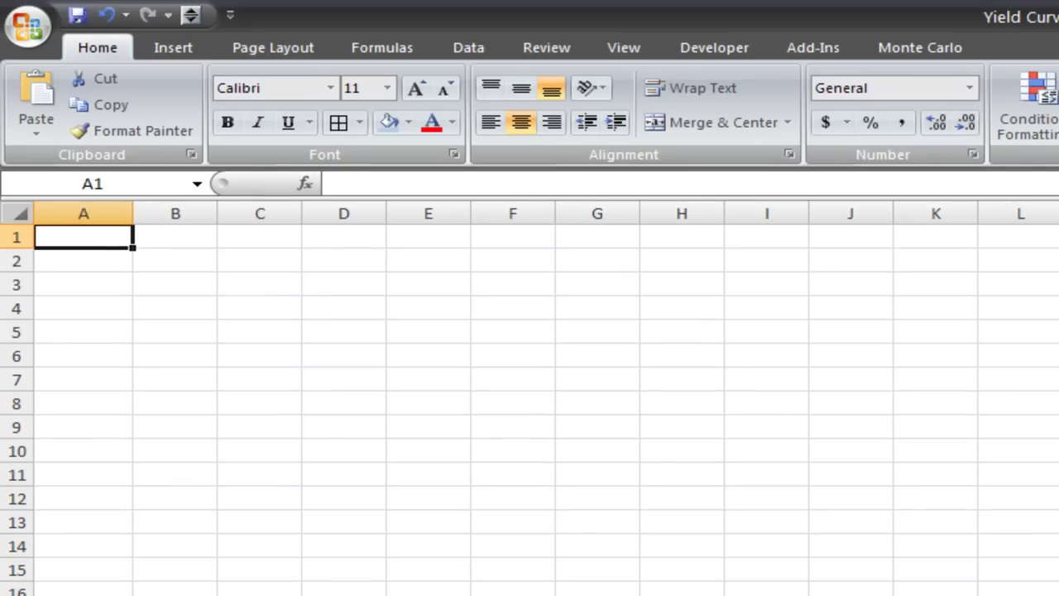
{"action": "left_click", "coordinate": [376, 50]}
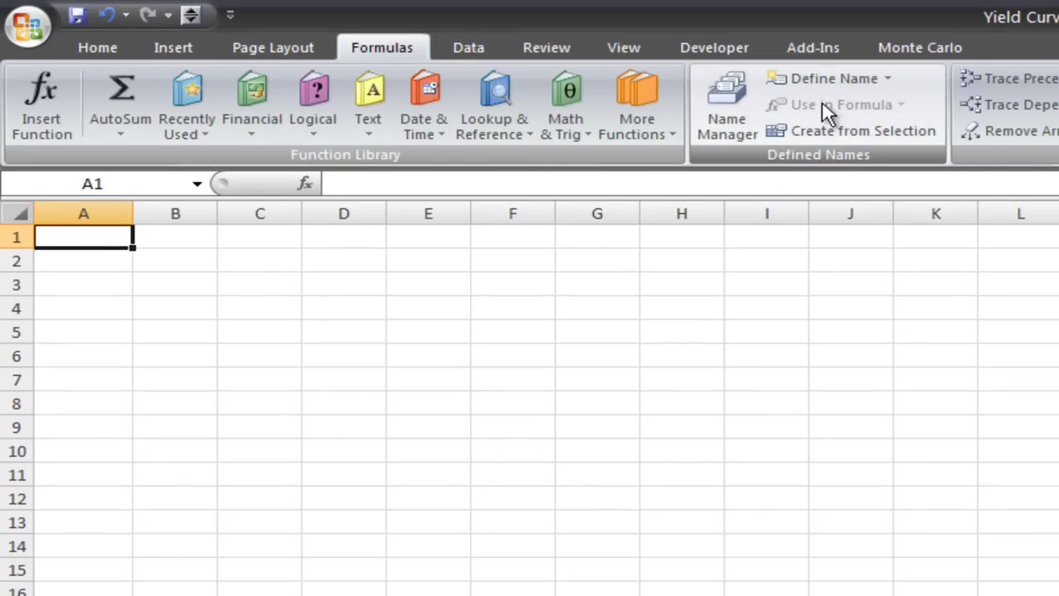
{"action": "left_click", "coordinate": [880, 80]}
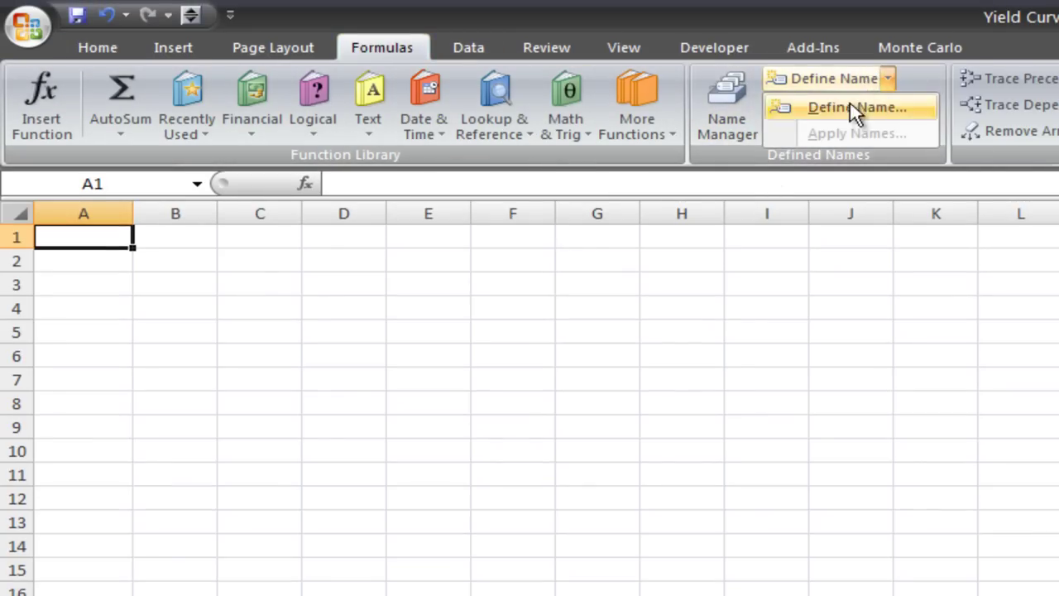
{"action": "left_click", "coordinate": [854, 109]}
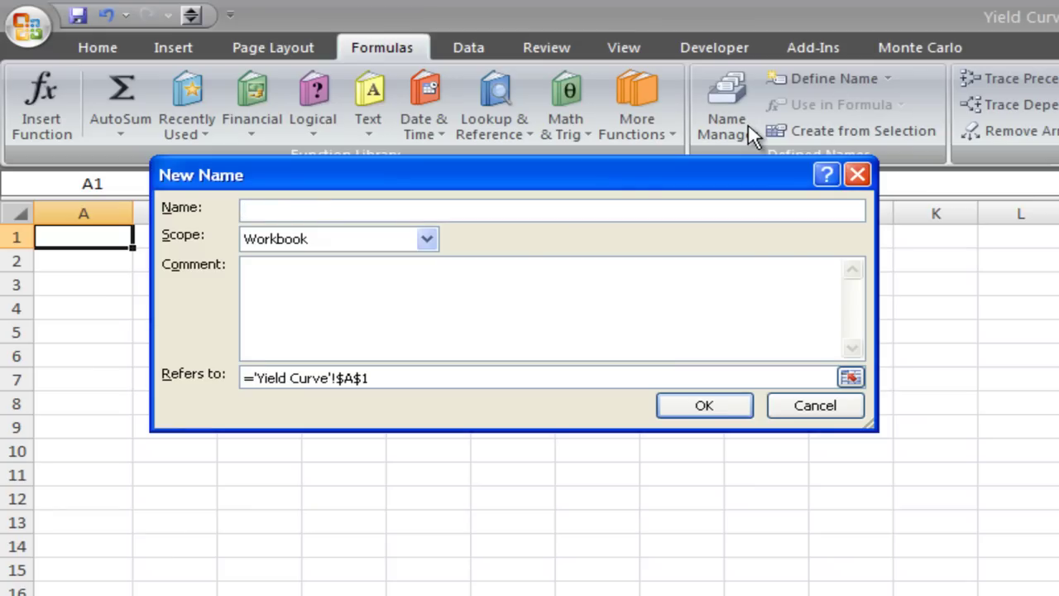
{"action": "type", "text": "Yield"}
{"action": "key", "text": "Tab"}
{"action": "key", "text": "Tab"}
{"action": "key", "text": "Tab"}
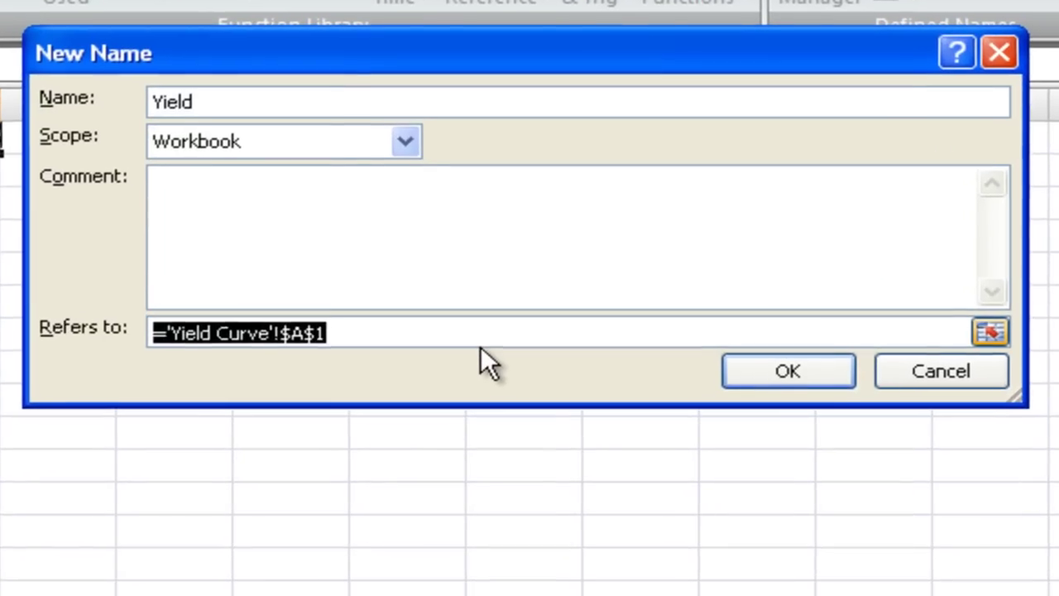
Begin the name's reference as an OFFSET formula anchored at 'Yield Curve'!$A$35, with row and column offsets of 0.
{"action": "type", "text": "offse"}
{"action": "key", "text": "BackSpace"}
{"action": "key", "text": "BackSpace"}
{"action": "key", "text": "BackSpace"}
{"action": "key", "text": "BackSpace"}
{"action": "key", "text": "BackSpace"}
{"action": "type", "text": "=offset("}
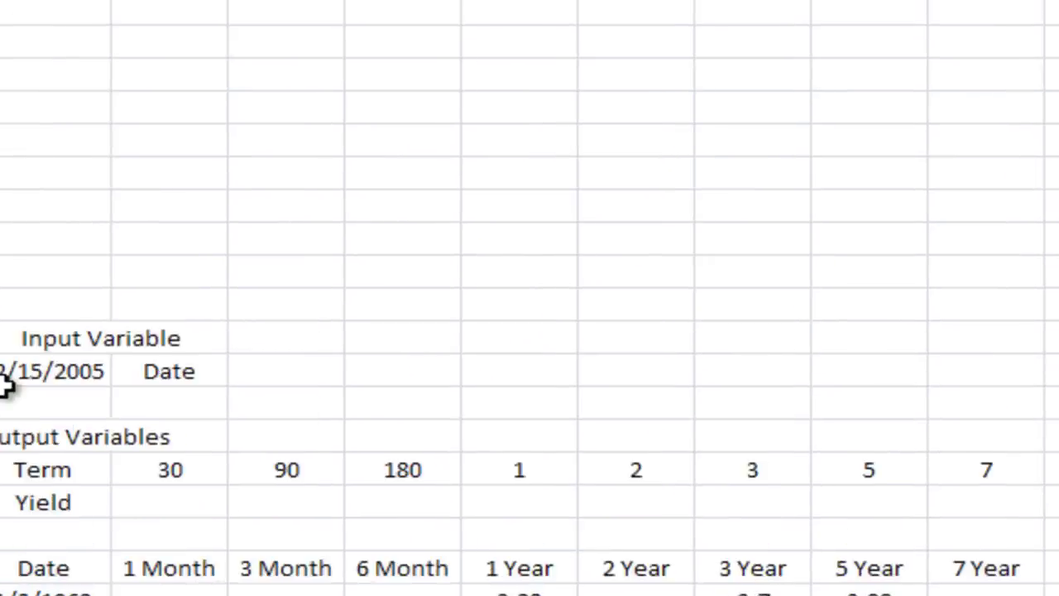
{"action": "left_click", "coordinate": [114, 414]}
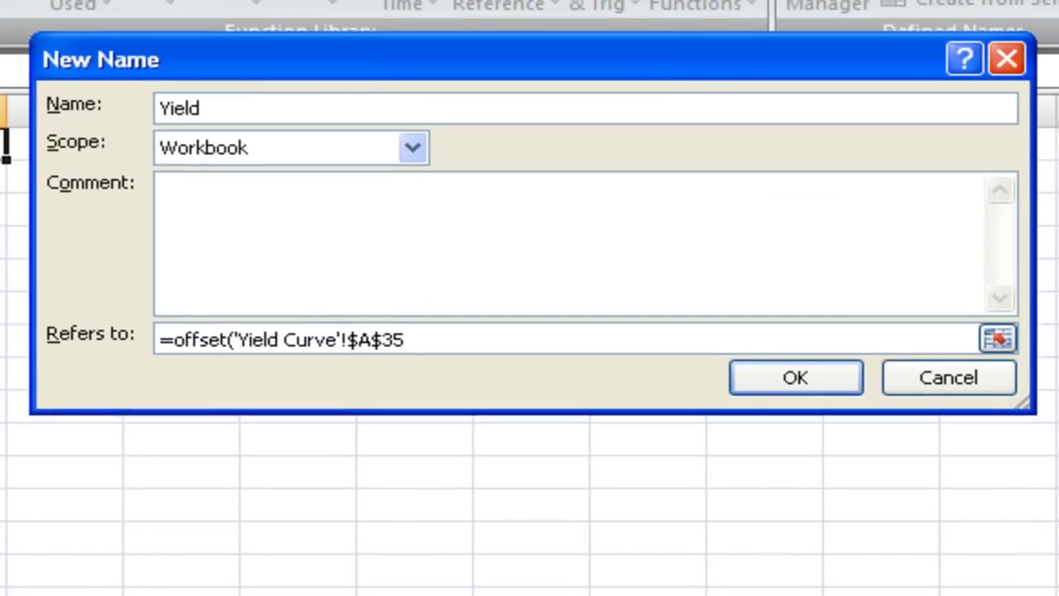
{"action": "type", "text": ","}
{"action": "type", "text": "0,"}
{"action": "type", "text": "0,"}
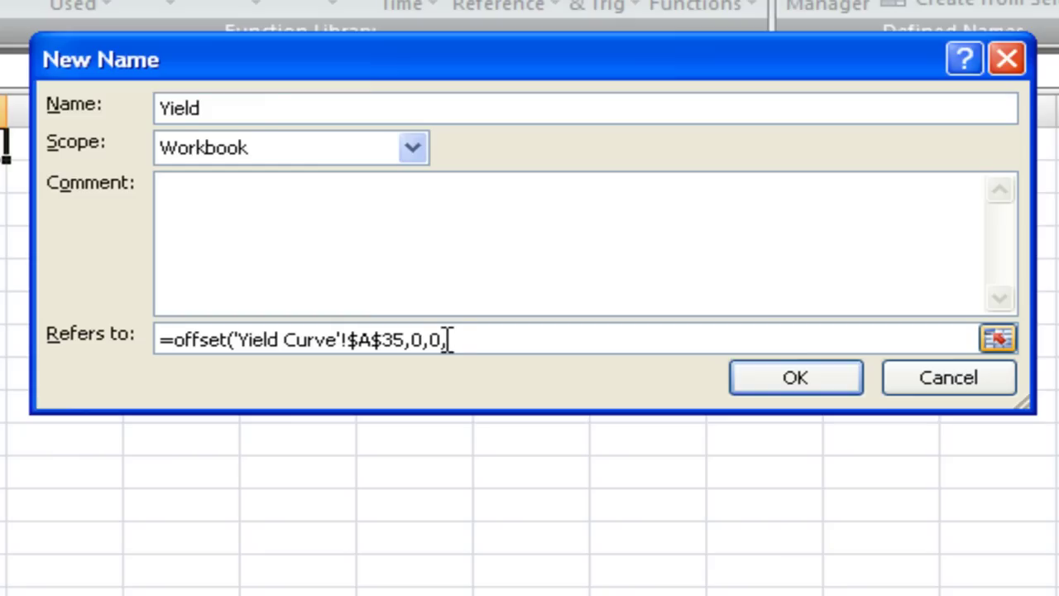
Set the OFFSET height to the COUNTA of column A minus 6.
{"action": "type", "text": "counta("}
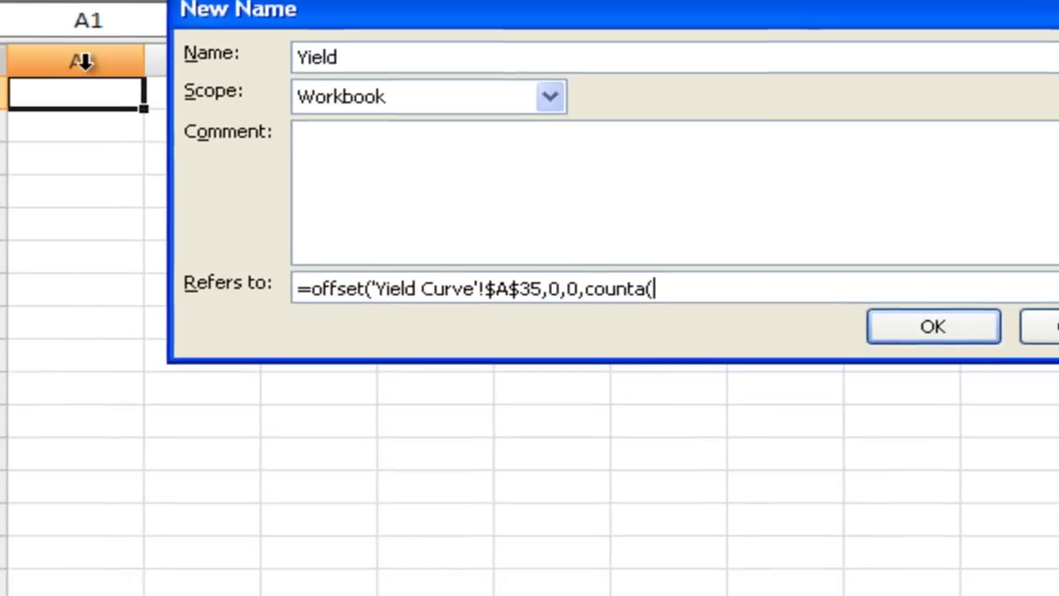
{"action": "left_click", "coordinate": [7, 109]}
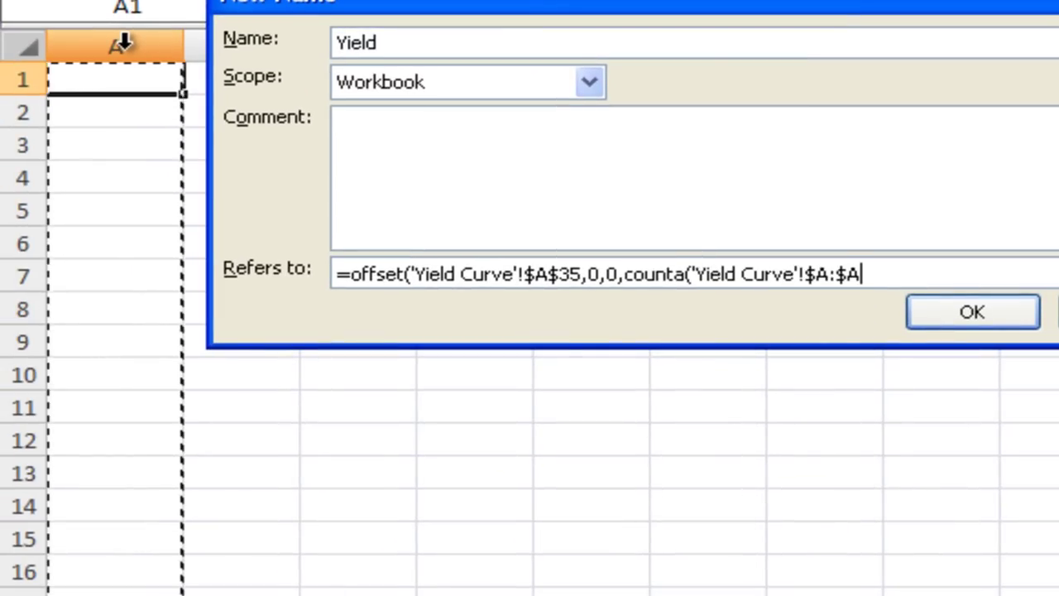
{"action": "type", "text": ")"}
{"action": "key", "text": "Return"}
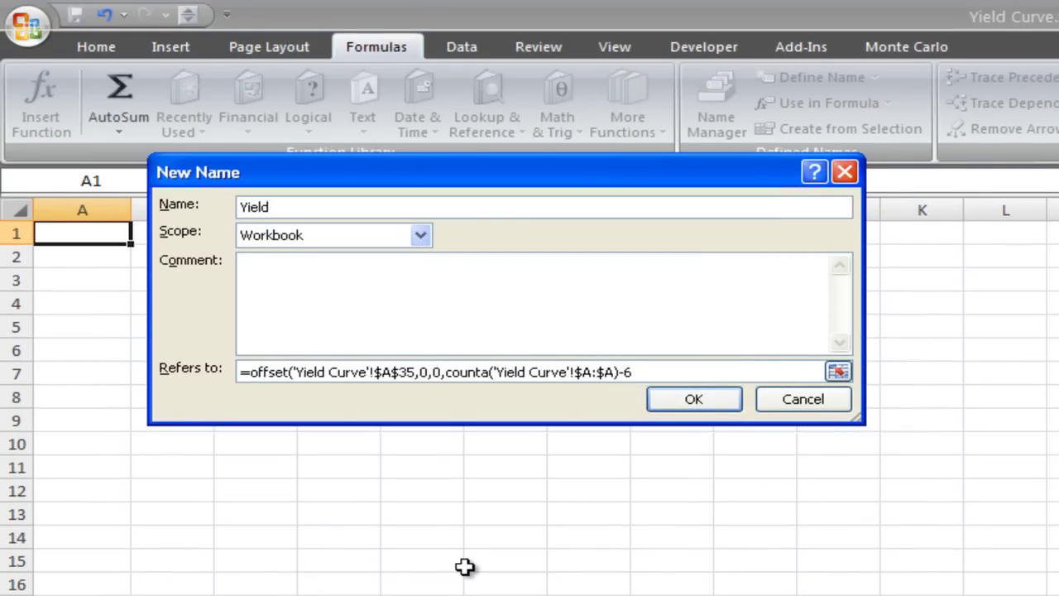
{"action": "type", "text": ","}
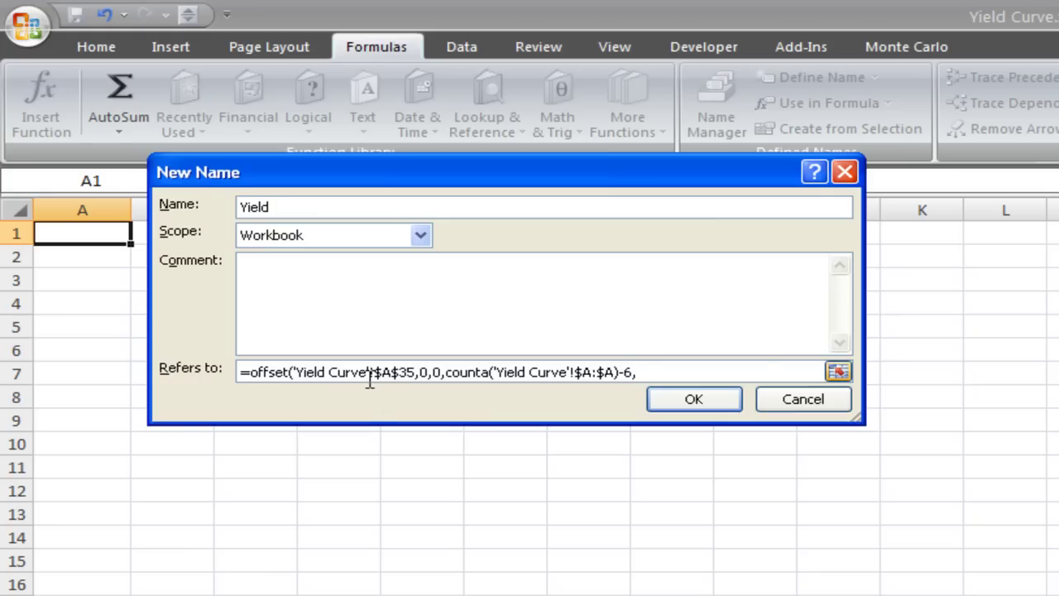
Set the OFFSET width to the COUNTA of header row 34, close the formula and save the name.
{"action": "type", "text": "counta("}
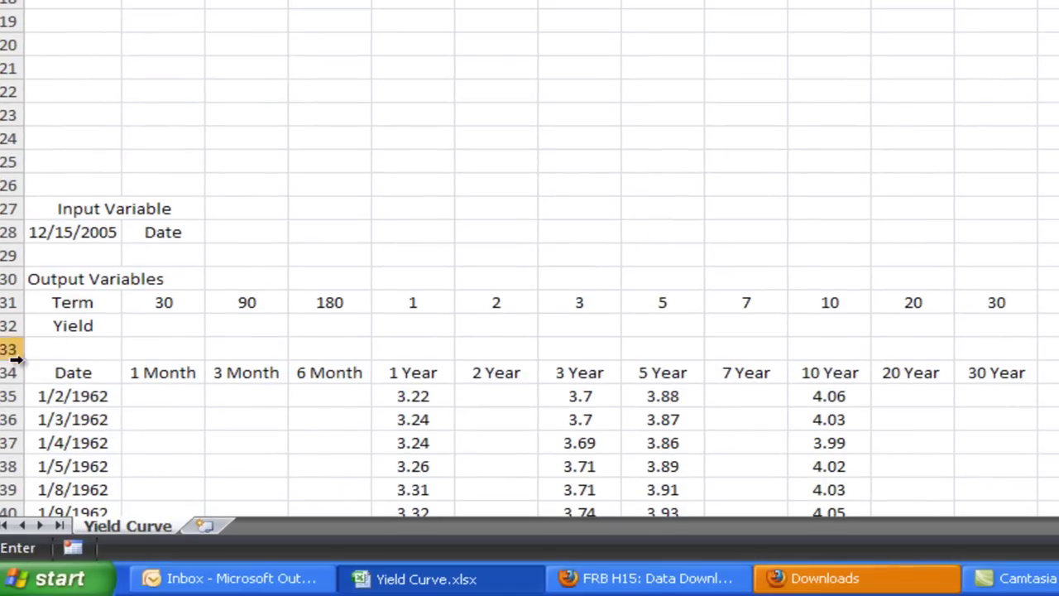
{"action": "left_click", "coordinate": [10, 371]}
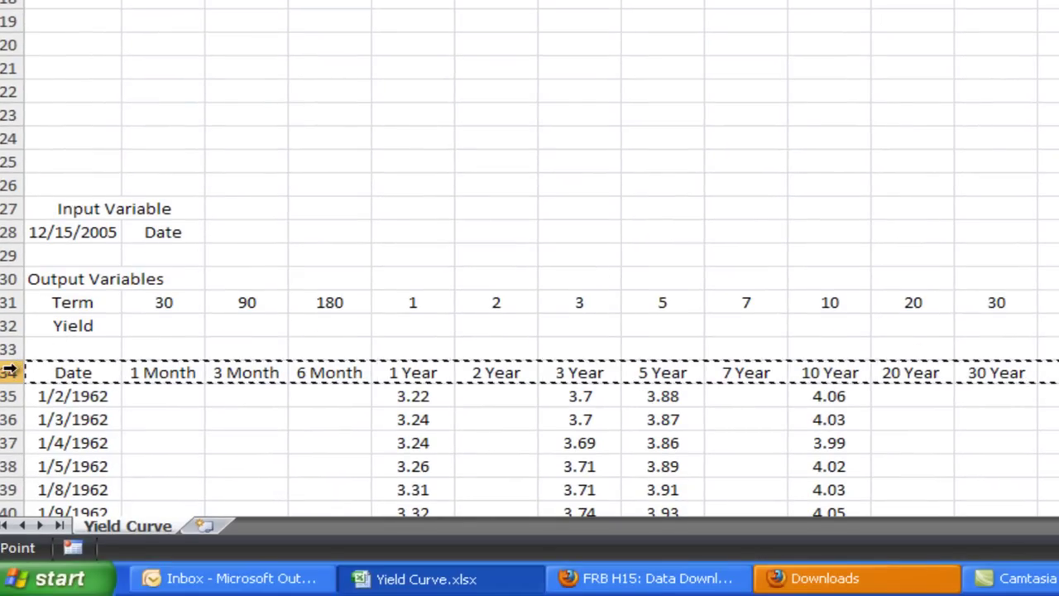
{"action": "type", "text": ")"}
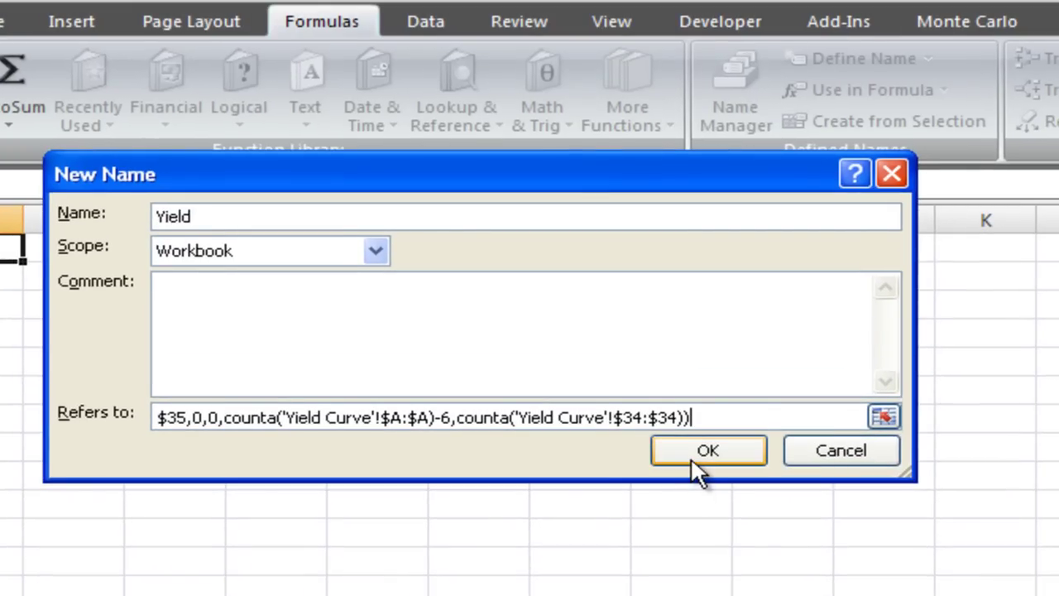
{"action": "left_click", "coordinate": [695, 462]}
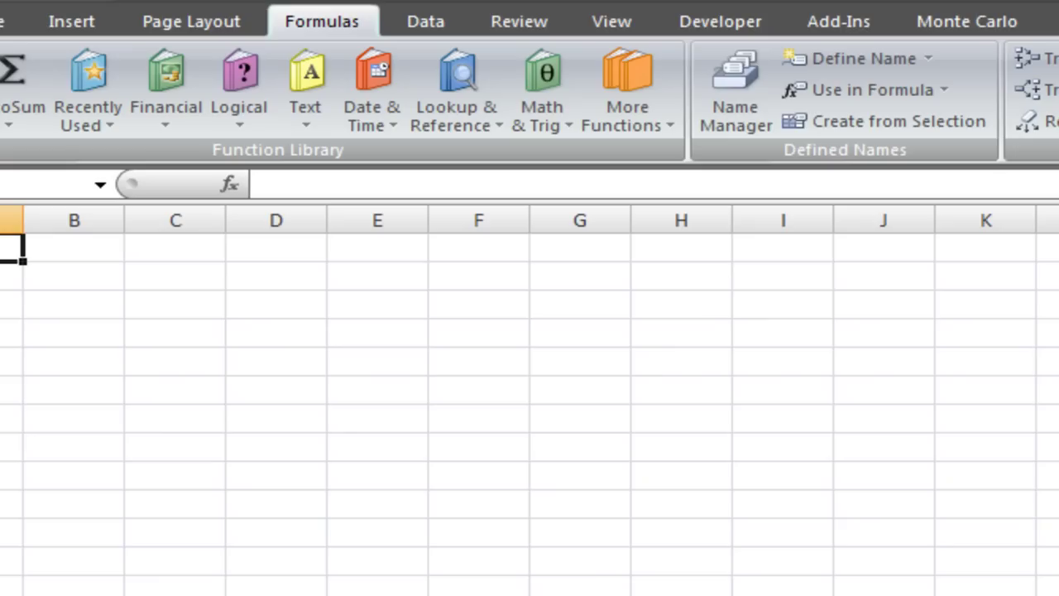
Check in the Name Manager which range the Yield name covers, from its first data row to its last.
{"action": "left_click", "coordinate": [725, 104]}
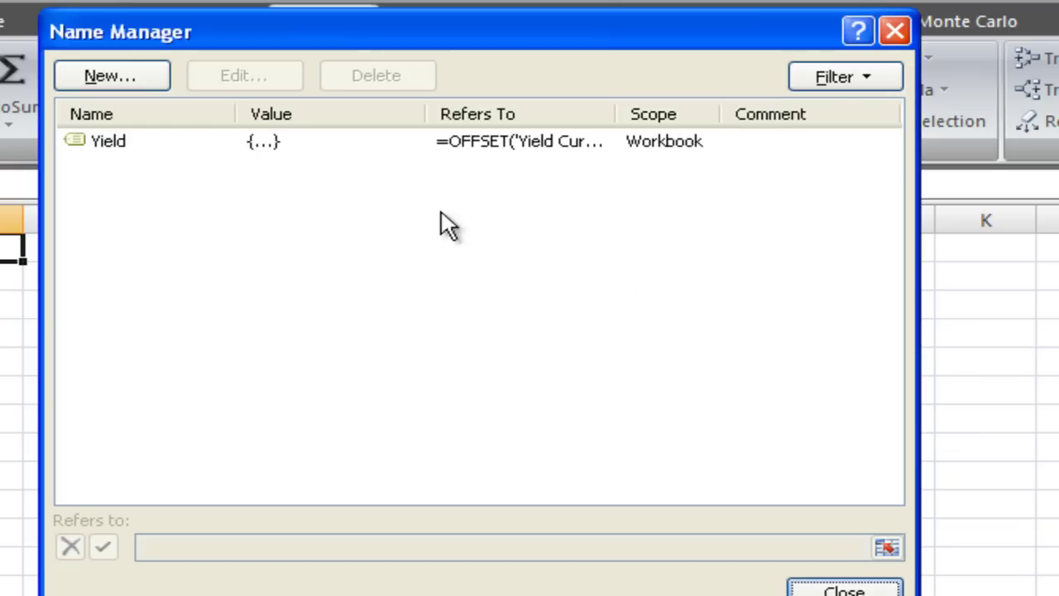
{"action": "left_click", "coordinate": [114, 144]}
{"action": "left_click", "coordinate": [203, 74]}
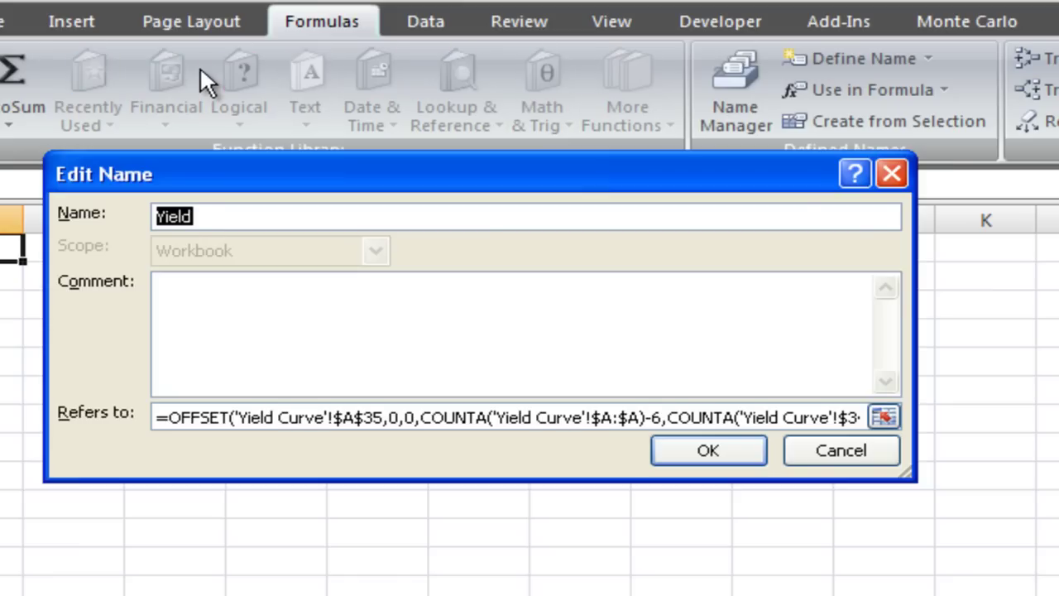
{"action": "key", "text": "Tab"}
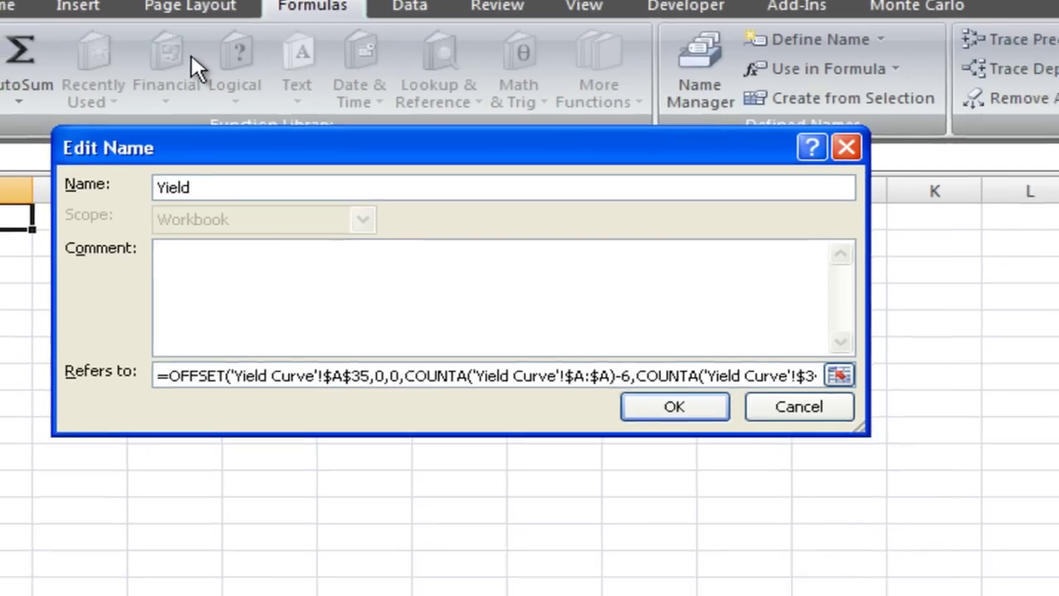
{"action": "key", "text": "Tab"}
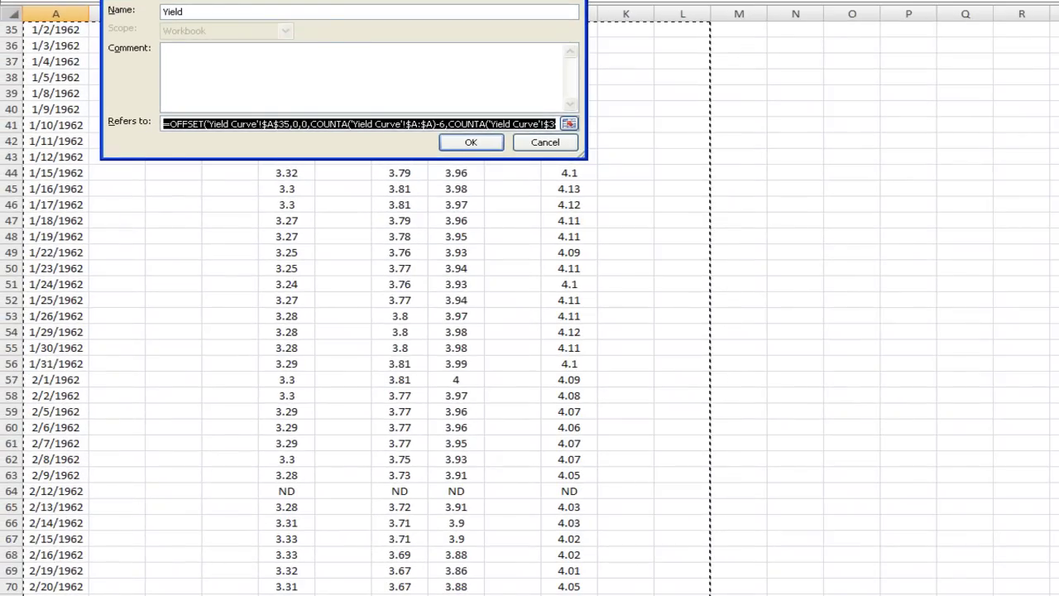
{"action": "left_click_drag", "start_coordinate": [249, 0], "coordinate": [1010, 181]}
{"action": "scroll", "coordinate": [690, 142], "scroll_direction": "up", "scroll_amount": 2}
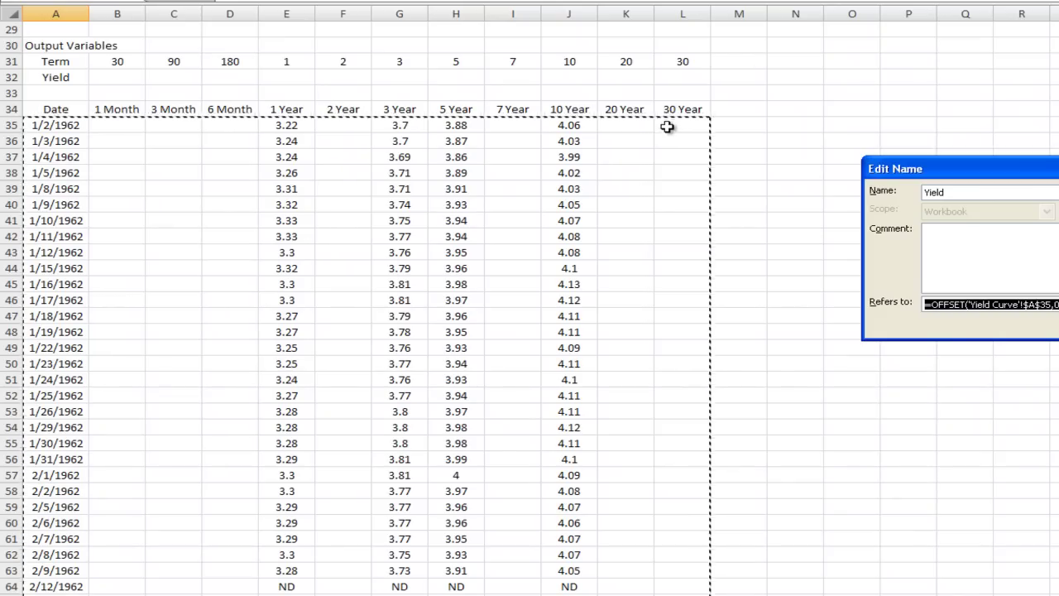
{"action": "left_click_drag", "start_coordinate": [1058, 132], "coordinate": [1058, 588]}
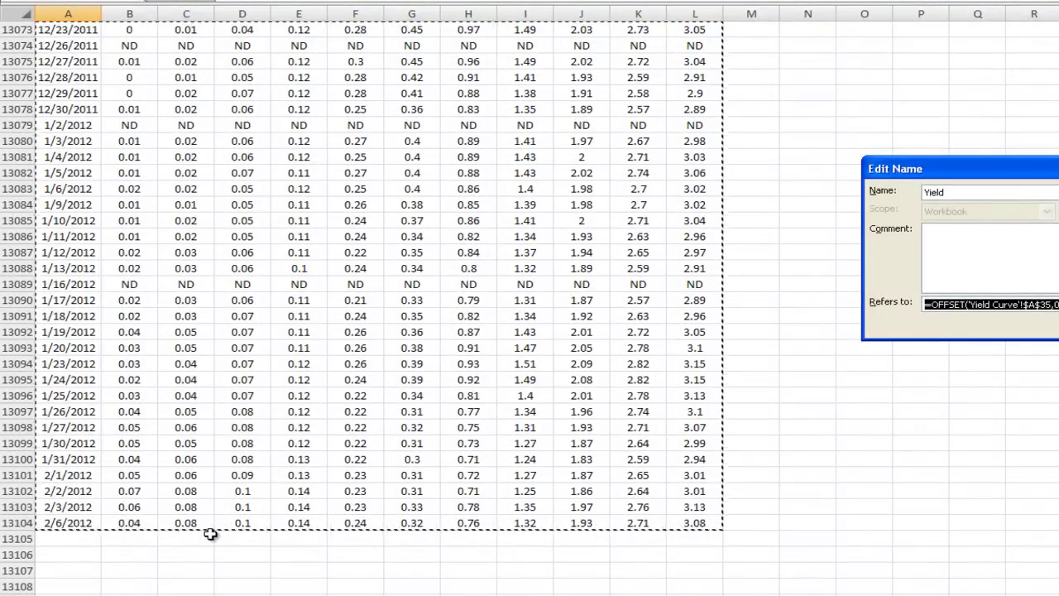
{"action": "key", "text": "Return"}
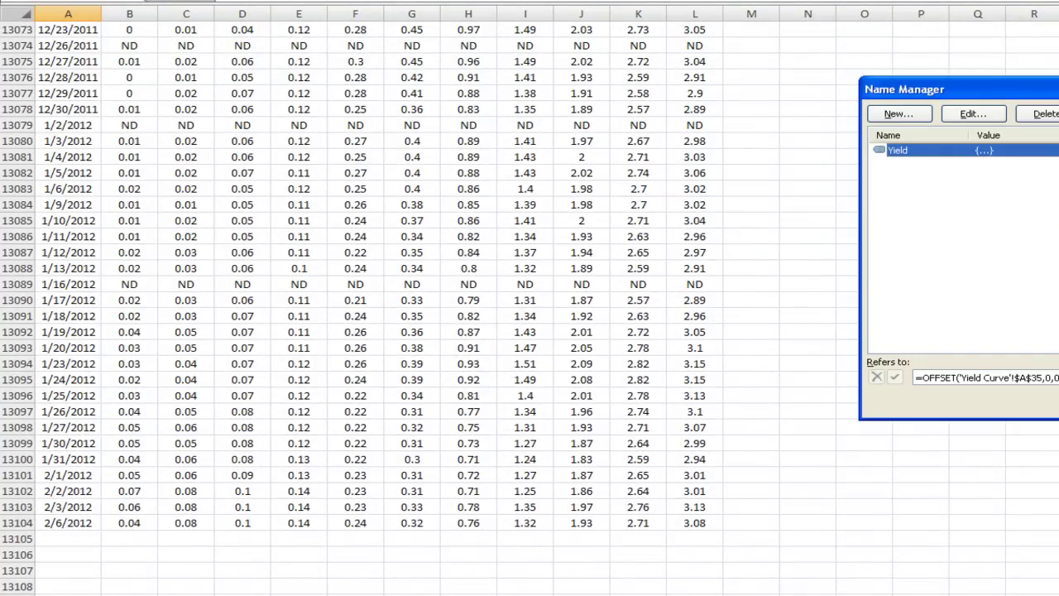
{"action": "key", "text": "Escape"}
Return to the output table, look along the Yield row and select cell B32 under the 30-day term.
{"action": "key", "text": "ctrl+Up"}
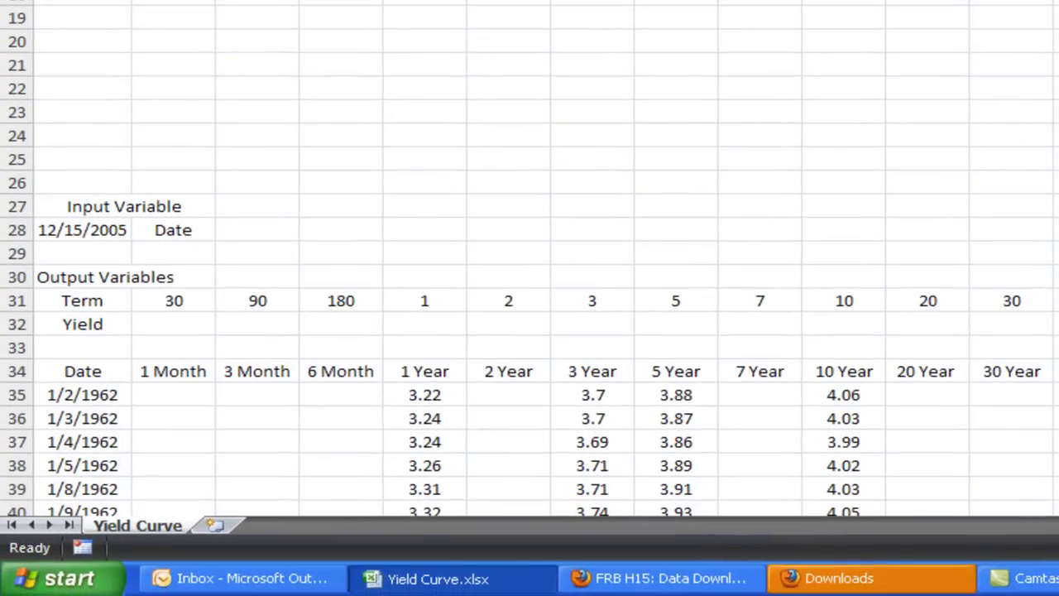
{"action": "key", "text": "Down"}
{"action": "key", "text": "Down"}
{"action": "key", "text": "Down"}
{"action": "key", "text": "Down"}
{"action": "key", "text": "Down"}
{"action": "key", "text": "Down"}
{"action": "key", "text": "Down"}
{"action": "key", "text": "Down"}
{"action": "key", "text": "Down"}
{"action": "key", "text": "Down"}
{"action": "key", "text": "Down"}
{"action": "key", "text": "Down"}
{"action": "key", "text": "Down"}
{"action": "key", "text": "Down"}
{"action": "key", "text": "Down"}
{"action": "key", "text": "Down"}
{"action": "key", "text": "Down"}
{"action": "key", "text": "Down"}
{"action": "key", "text": "Down"}
{"action": "key", "text": "Down"}
{"action": "key", "text": "Right"}
{"action": "key", "text": "Right"}
{"action": "key", "text": "Right"}
{"action": "key", "text": "Right"}
{"action": "key", "text": "Right"}
{"action": "key", "text": "Right"}
{"action": "key", "text": "Right"}
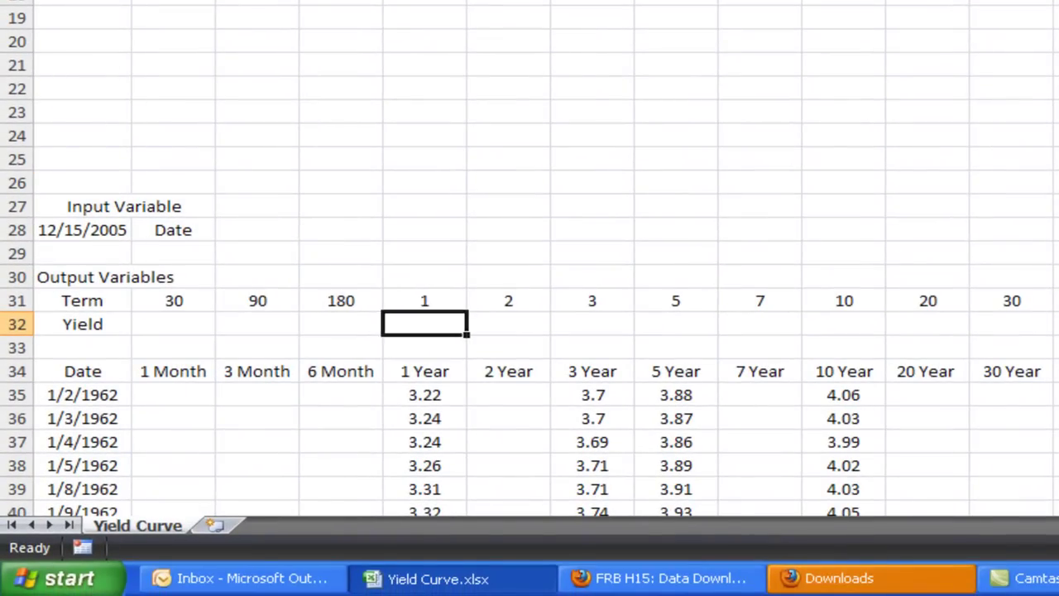
{"action": "key", "text": "Right"}
{"action": "key", "text": "Right"}
{"action": "key", "text": "Right"}
{"action": "key", "text": "Right"}
{"action": "key", "text": "Left"}
{"action": "key", "text": "Left"}
{"action": "key", "text": "Left"}
{"action": "key", "text": "Left"}
{"action": "key", "text": "Left"}
{"action": "key", "text": "Left"}
{"action": "key", "text": "Left"}
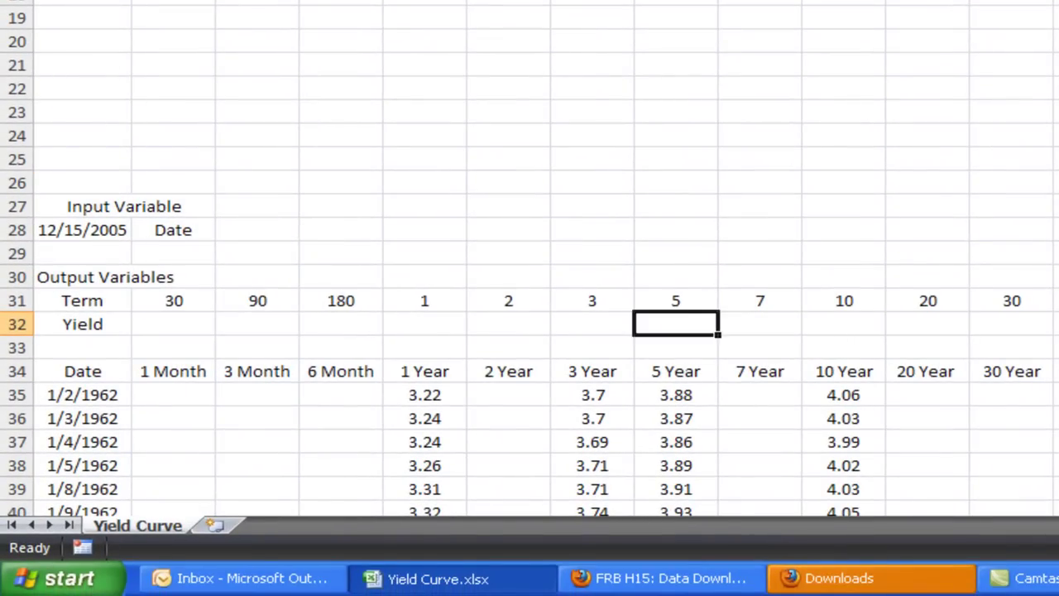
{"action": "key", "text": "Left"}
{"action": "key", "text": "Left"}
{"action": "key", "text": "Left"}
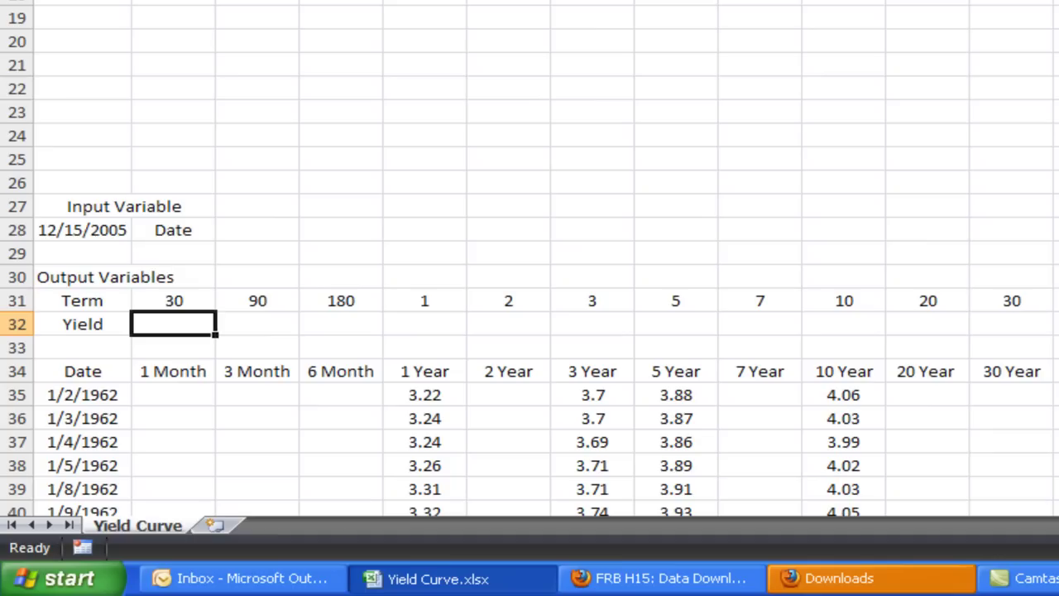
Begin a VLOOKUP formula in B32 of the Yield row, with the input date in A28 as the lookup value.
{"action": "left_click", "coordinate": [174, 301]}
{"action": "left_click", "coordinate": [174, 231]}
{"action": "left_click", "coordinate": [82, 230]}
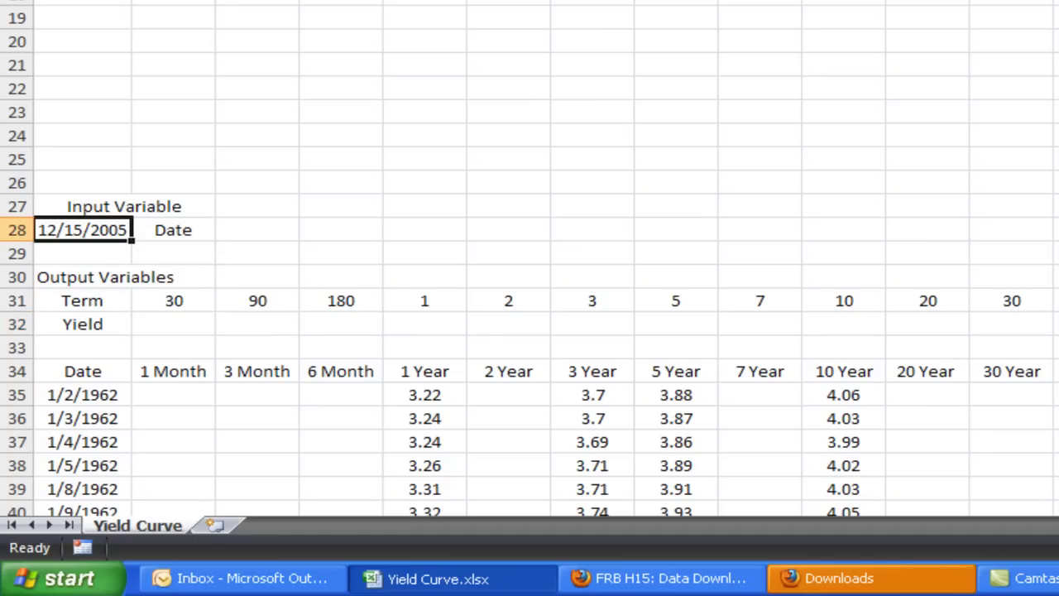
{"action": "key", "text": "Right"}
{"action": "key", "text": "Down"}
{"action": "key", "text": "Down"}
{"action": "key", "text": "Down"}
{"action": "key", "text": "Down"}
{"action": "type", "text": "=vlookup"}
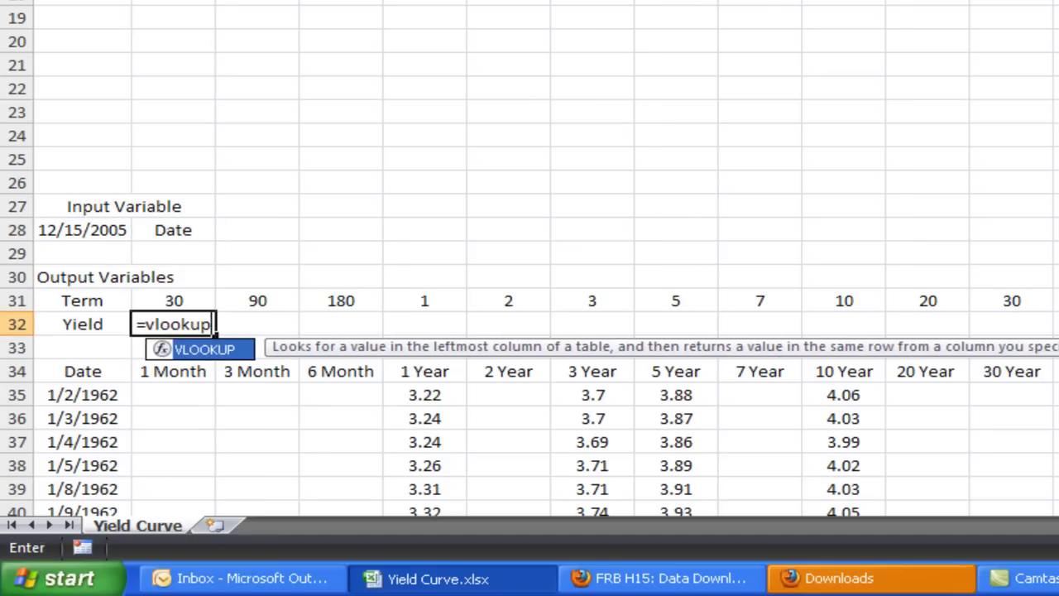
{"action": "type", "text": "("}
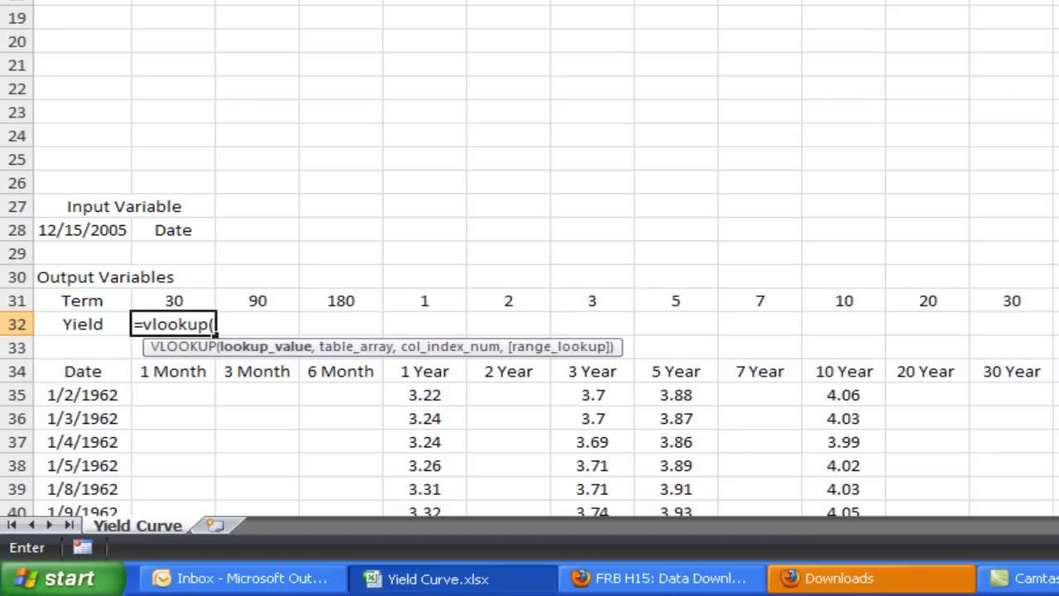
{"action": "left_click", "coordinate": [112, 232]}
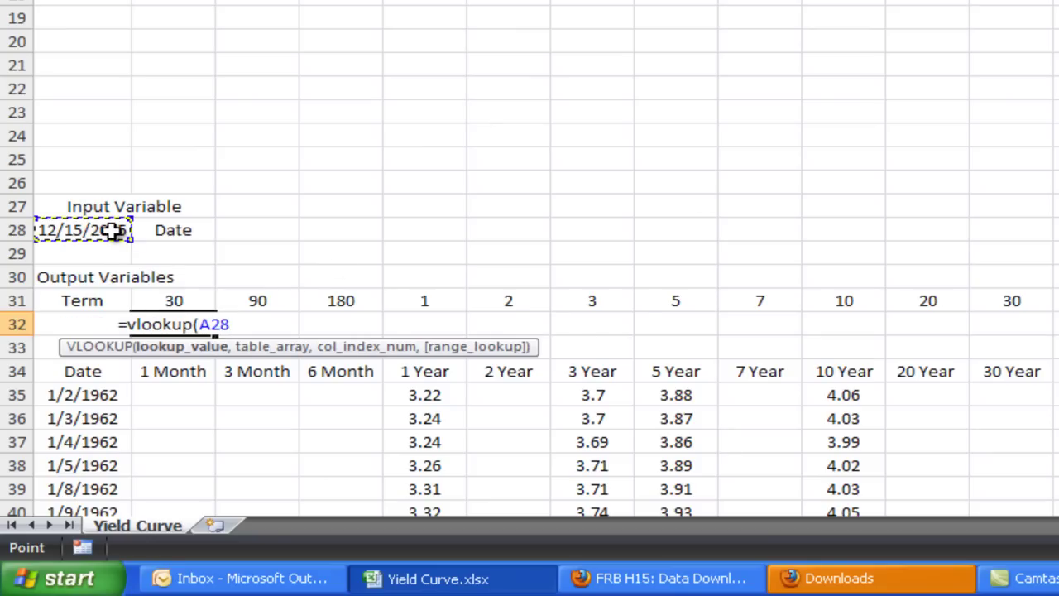
{"action": "type", "text": ","}
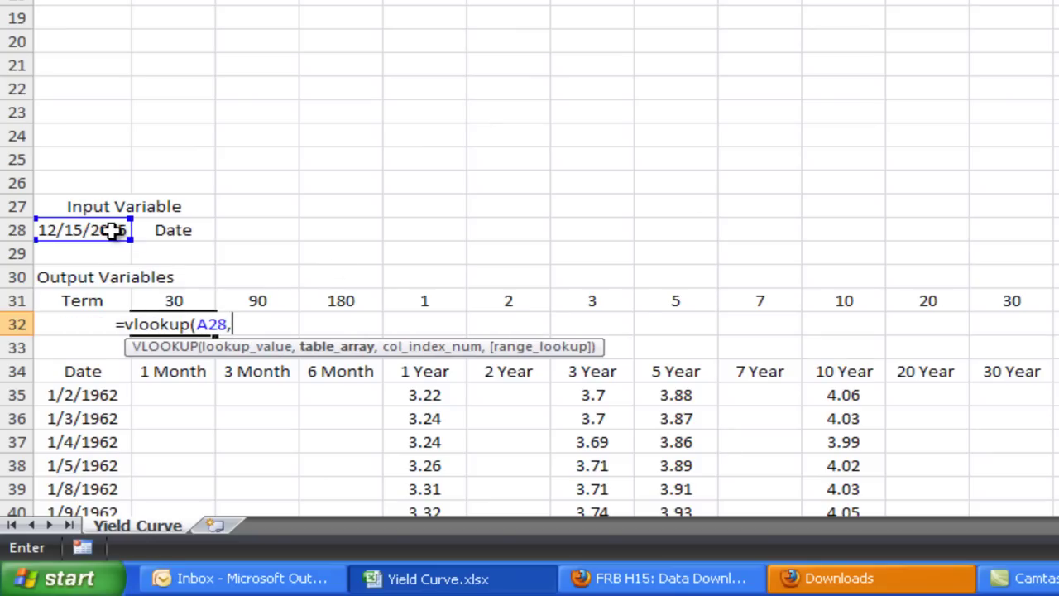
Use the Yield name as the table array and COLUMN(B34) as the column index of the VLOOKUP.
{"action": "type", "text": "Yie"}
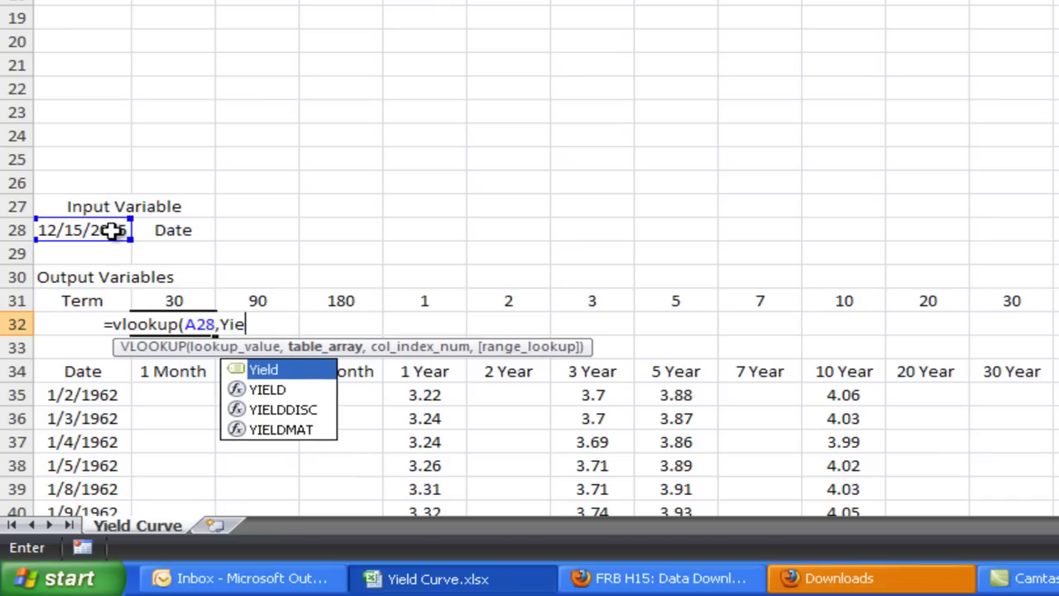
{"action": "type", "text": "ld,"}
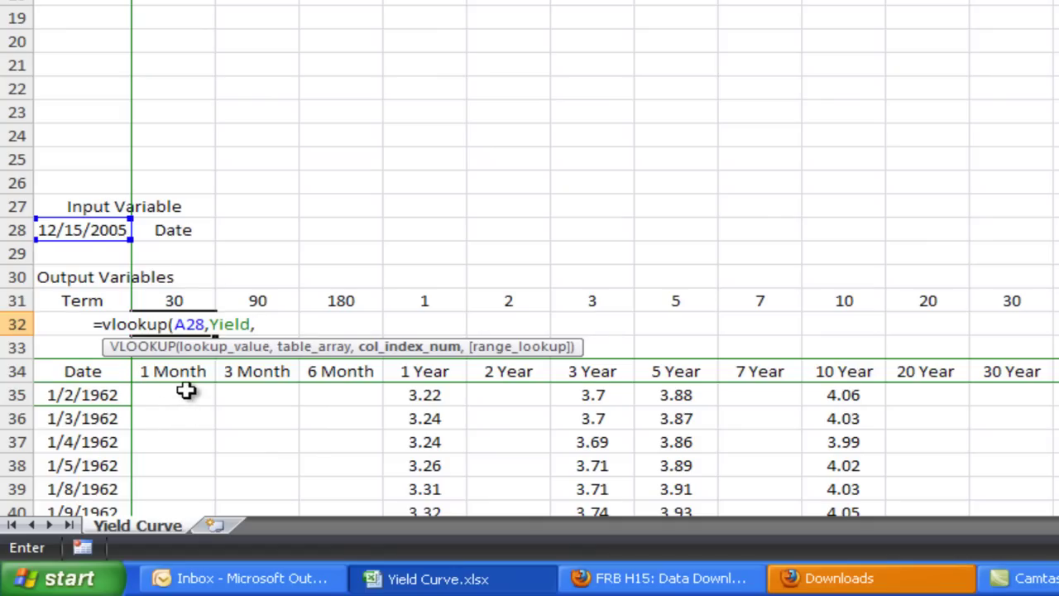
{"action": "type", "text": "column("}
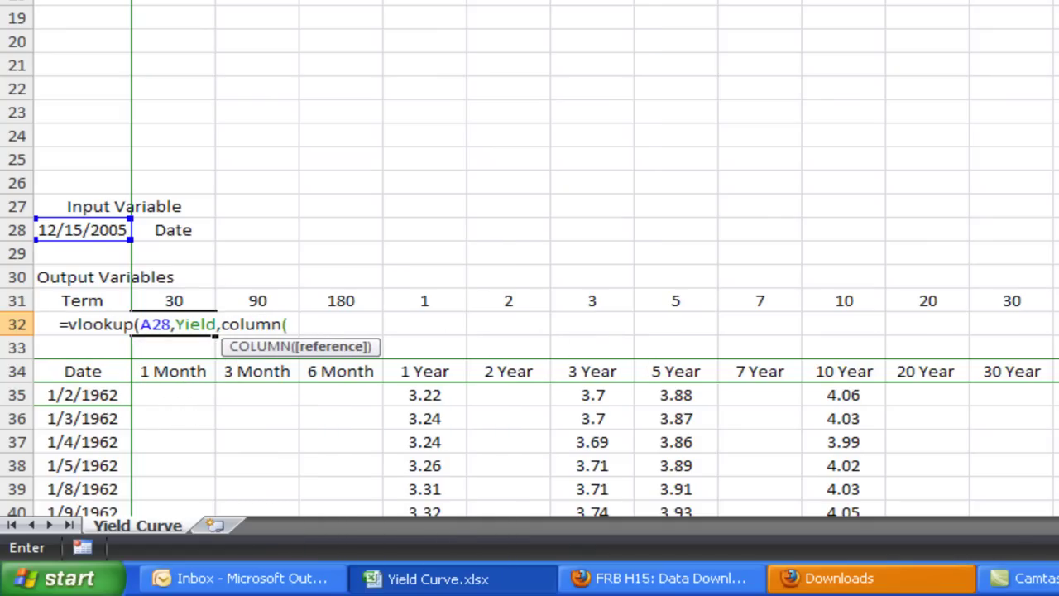
{"action": "left_click", "coordinate": [196, 374]}
{"action": "type", "text": ")"}
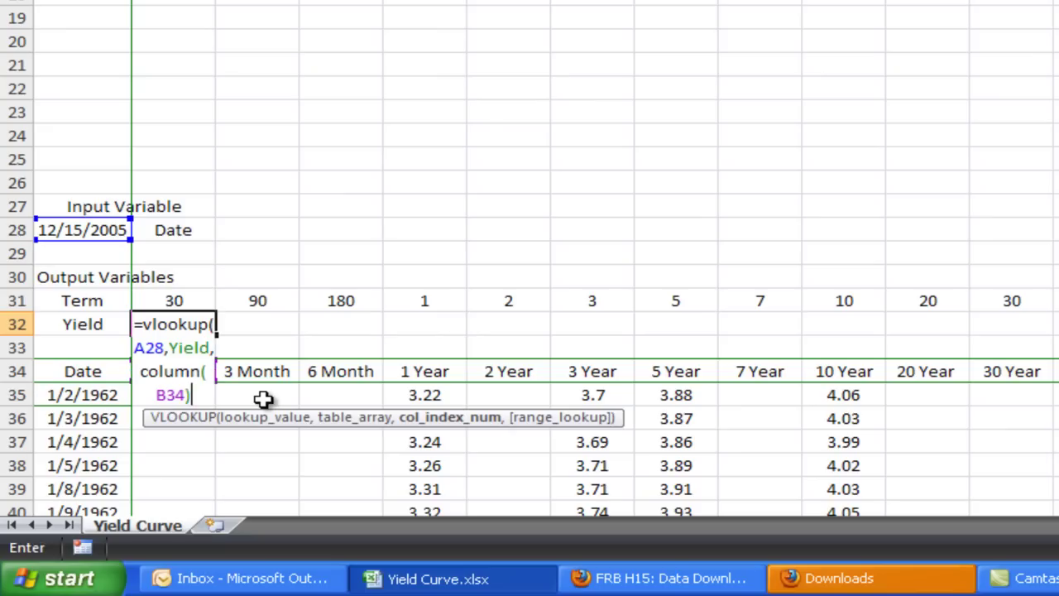
{"action": "type", "text": ","}
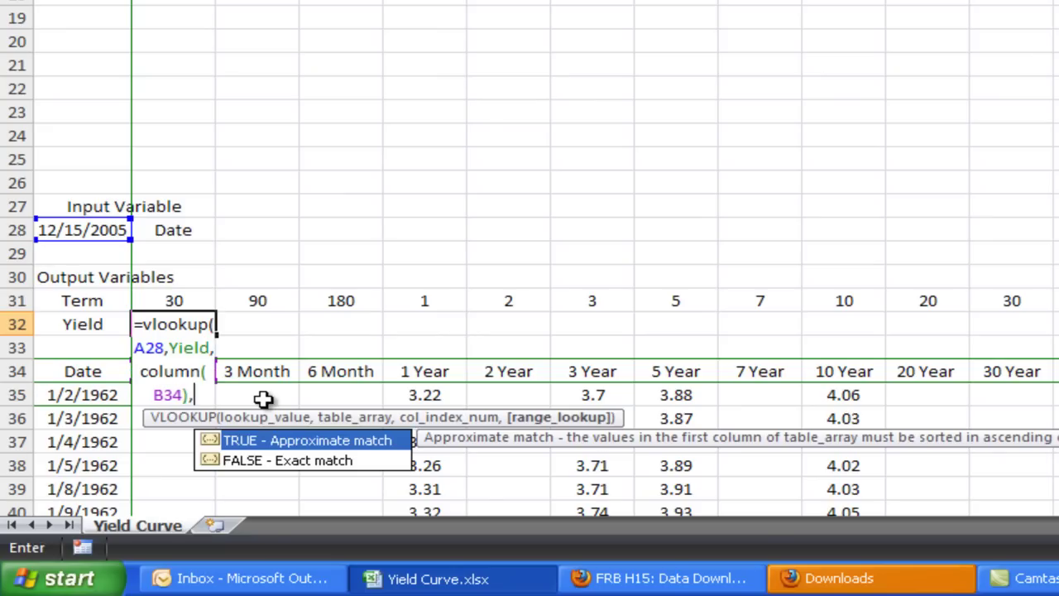
Set the VLOOKUP's range lookup to TRUE for an approximate match, close the formula and enter it in B32.
{"action": "type", "text": "TRUE"}
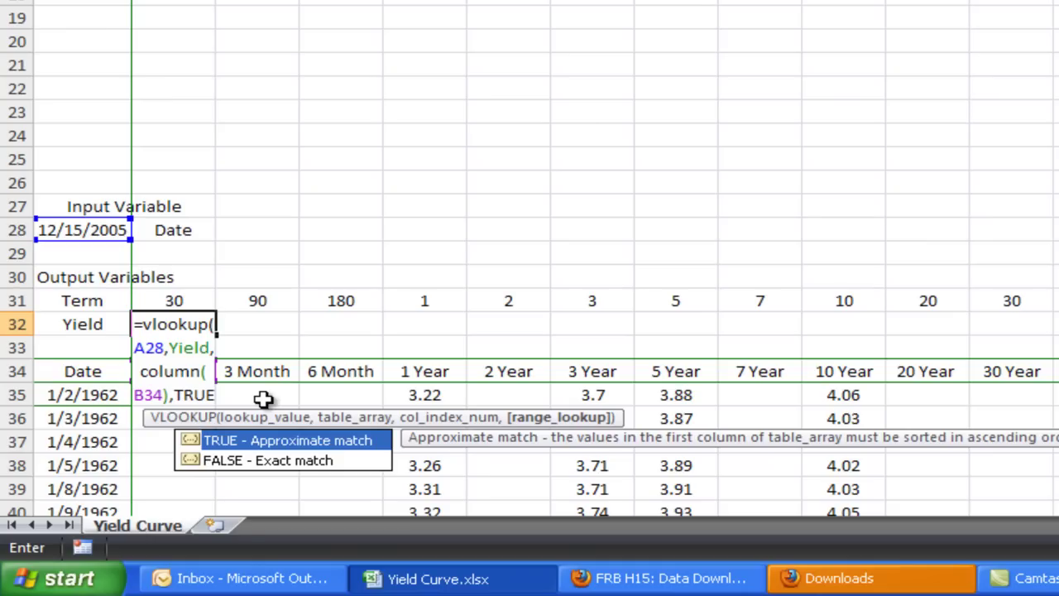
{"action": "key", "text": "BackSpace"}
{"action": "key", "text": "BackSpace"}
{"action": "key", "text": "BackSpace"}
{"action": "key", "text": "BackSpace"}
{"action": "key", "text": "Tab"}
{"action": "type", "text": ")"}
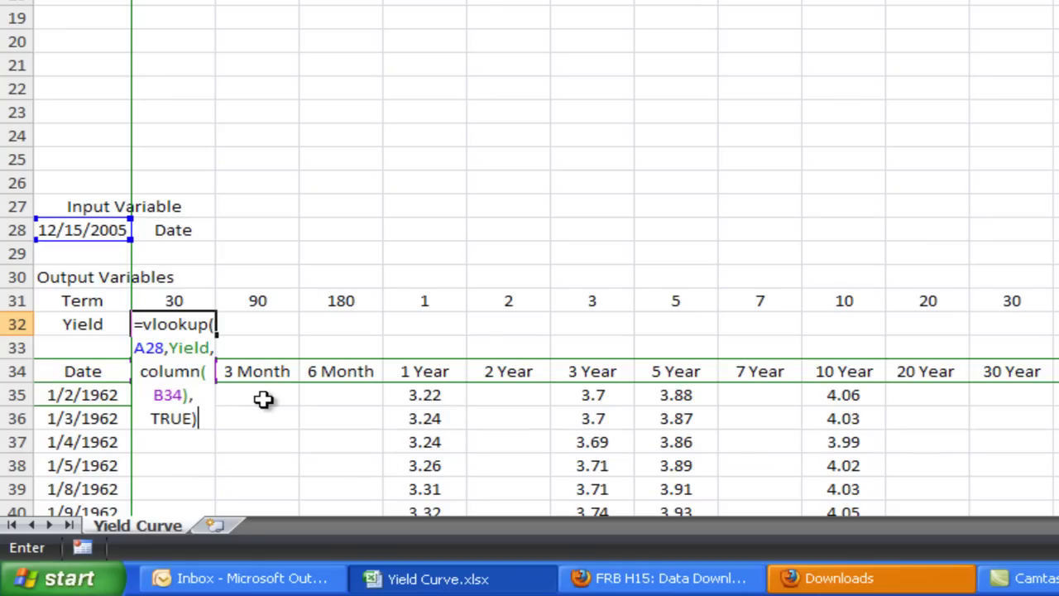
{"action": "key", "text": "Return"}
{"action": "key", "text": "Up"}
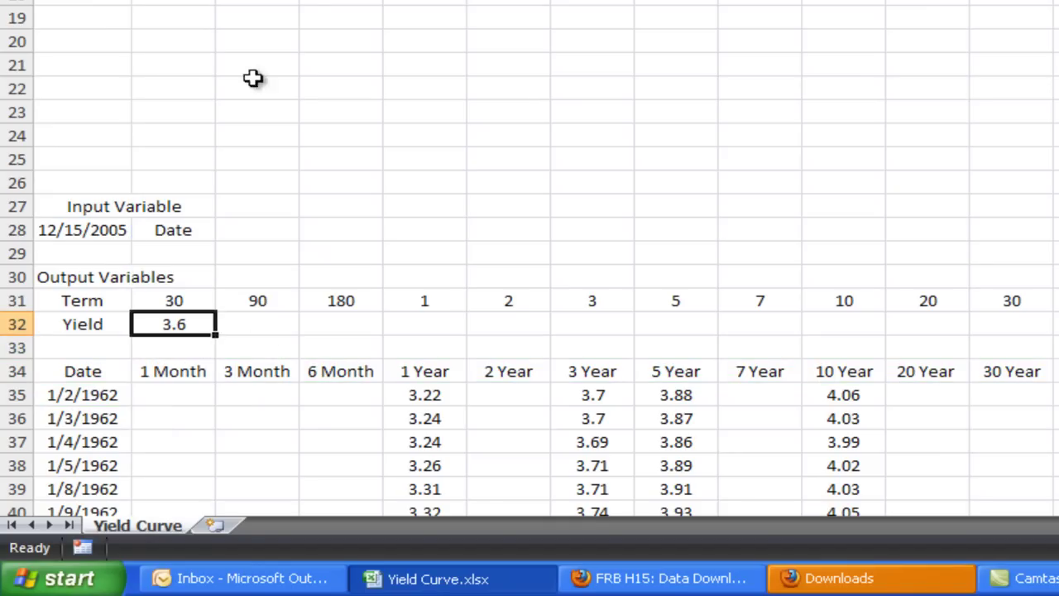
Make the lookup date reference in B32's formula absolute, as $A$28.
{"action": "key", "text": "F2"}
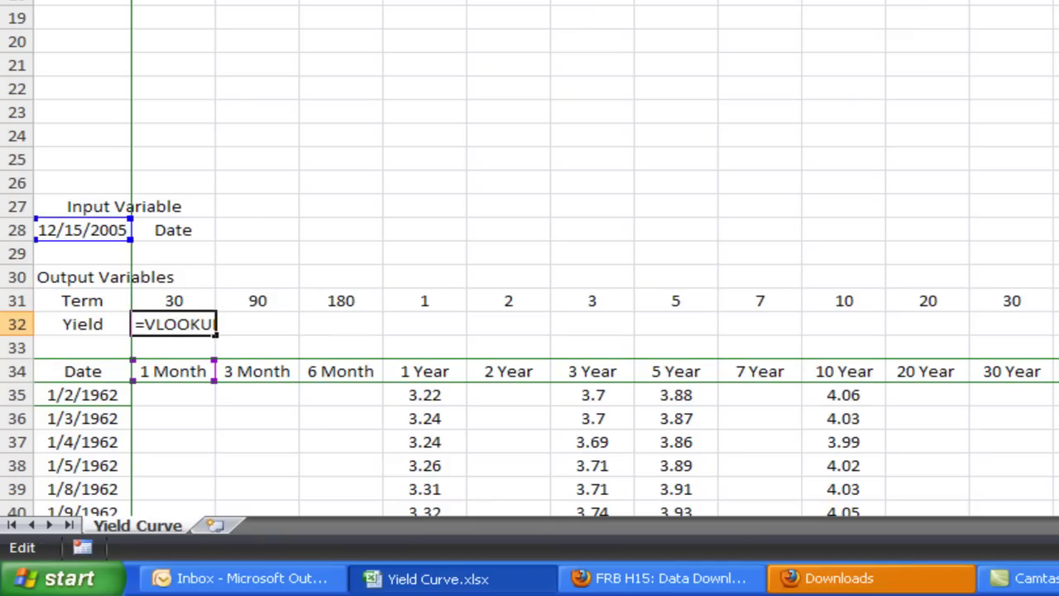
{"action": "key", "text": "Right"}
{"action": "key", "text": "Right"}
{"action": "key", "text": "Right"}
{"action": "key", "text": "Right"}
{"action": "key", "text": "Right"}
{"action": "key", "text": "Right"}
{"action": "key", "text": "Right"}
{"action": "key", "text": "Right"}
{"action": "key", "text": "Right"}
{"action": "key", "text": "Right"}
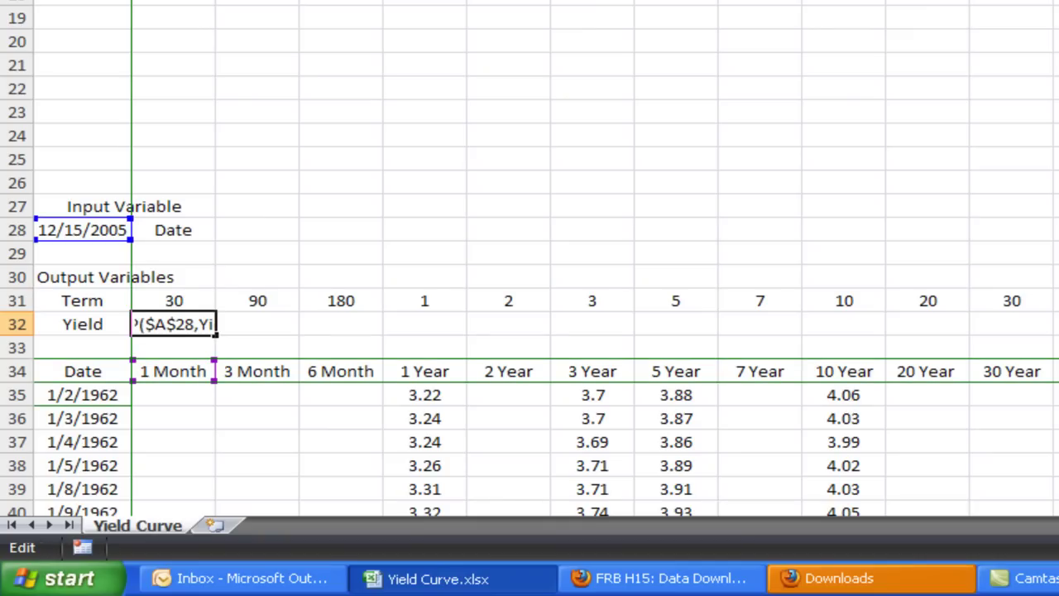
{"action": "key", "text": "Return"}
Copy the yield formula from B32 across C32:L32, through the 30-year term.
{"action": "key", "text": "Up"}
{"action": "key", "text": "ctrl+c"}
{"action": "key", "text": "Right"}
{"action": "key", "text": "shift+Right"}
{"action": "key", "text": "shift+Right"}
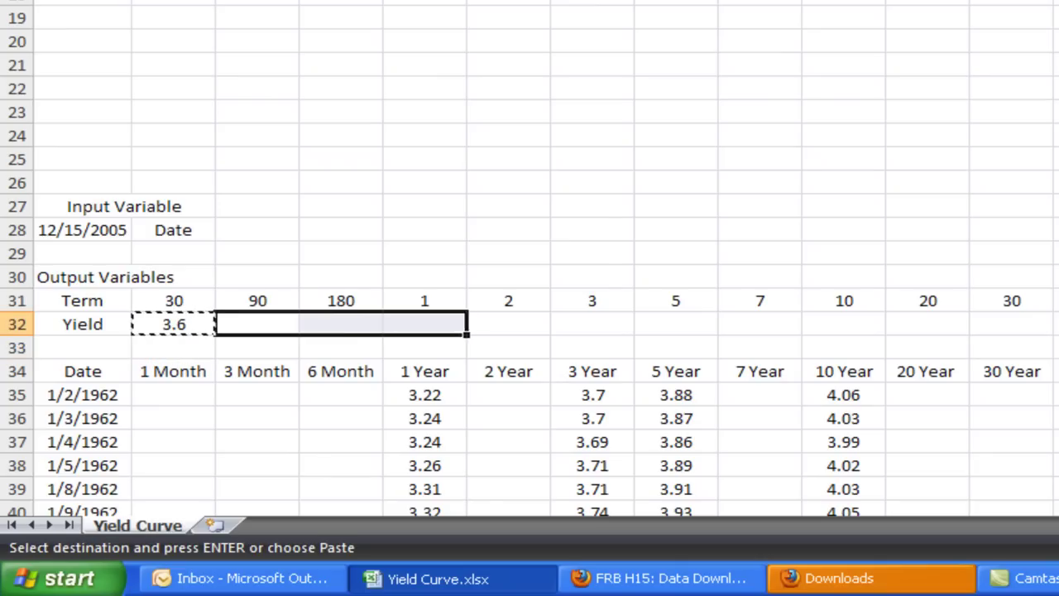
{"action": "key", "text": "shift+Right"}
{"action": "key", "text": "shift+Right"}
{"action": "key", "text": "shift+Right"}
{"action": "key", "text": "shift+Right"}
{"action": "key", "text": "shift+Right"}
{"action": "key", "text": "shift+Right"}
{"action": "key", "text": "shift+Right"}
{"action": "key", "text": "ctrl+v"}
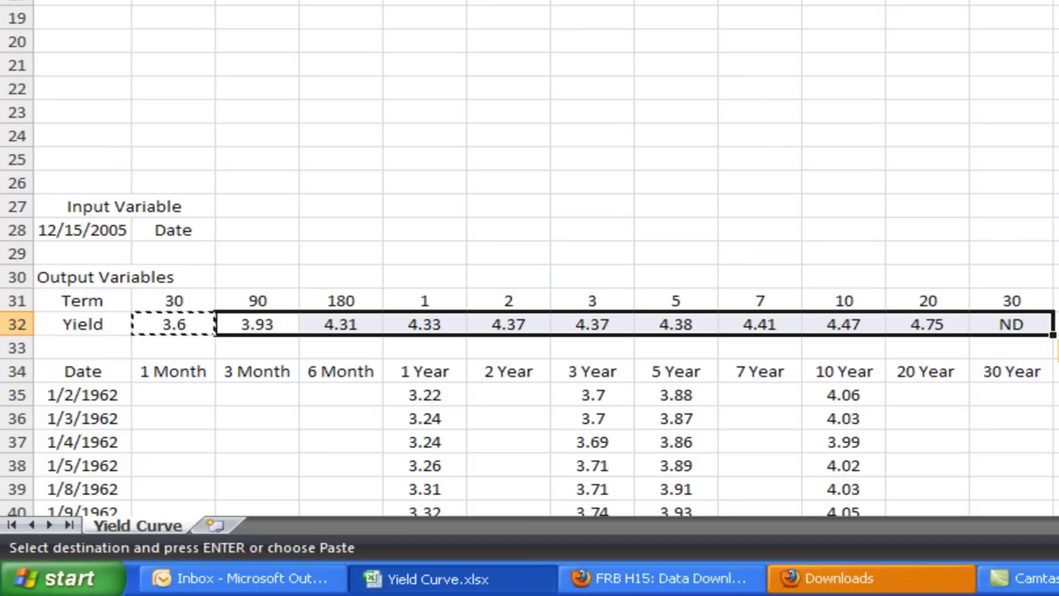
Look over the filled Yield row, select L32 and insert a scatter chart with smooth lines and markers.
{"action": "key", "text": "Left"}
{"action": "key", "text": "Left"}
{"action": "key", "text": "Right"}
{"action": "key", "text": "Right"}
{"action": "key", "text": "Right"}
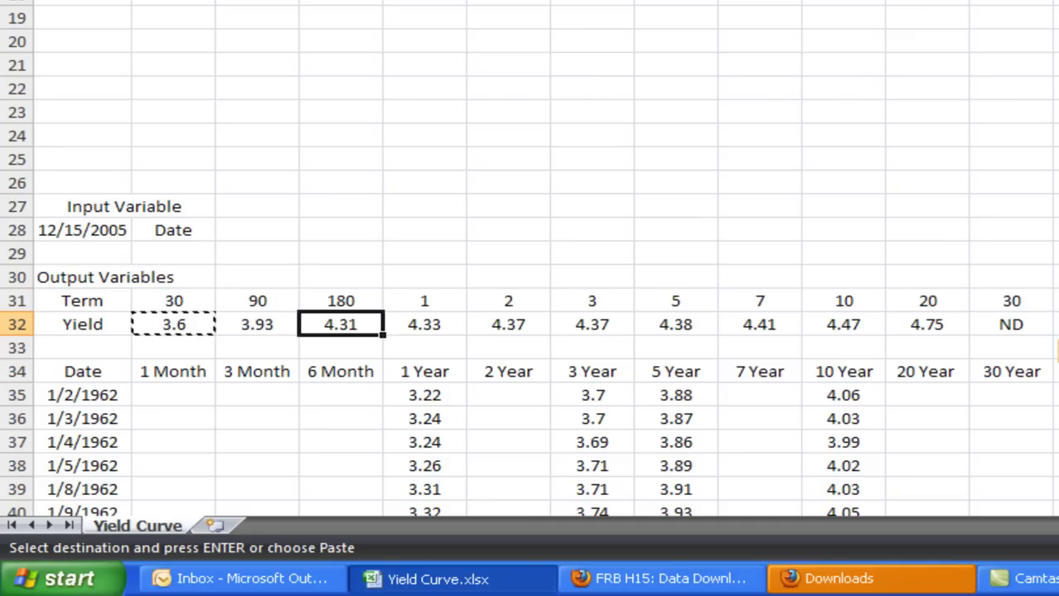
{"action": "left_click", "coordinate": [1012, 330]}
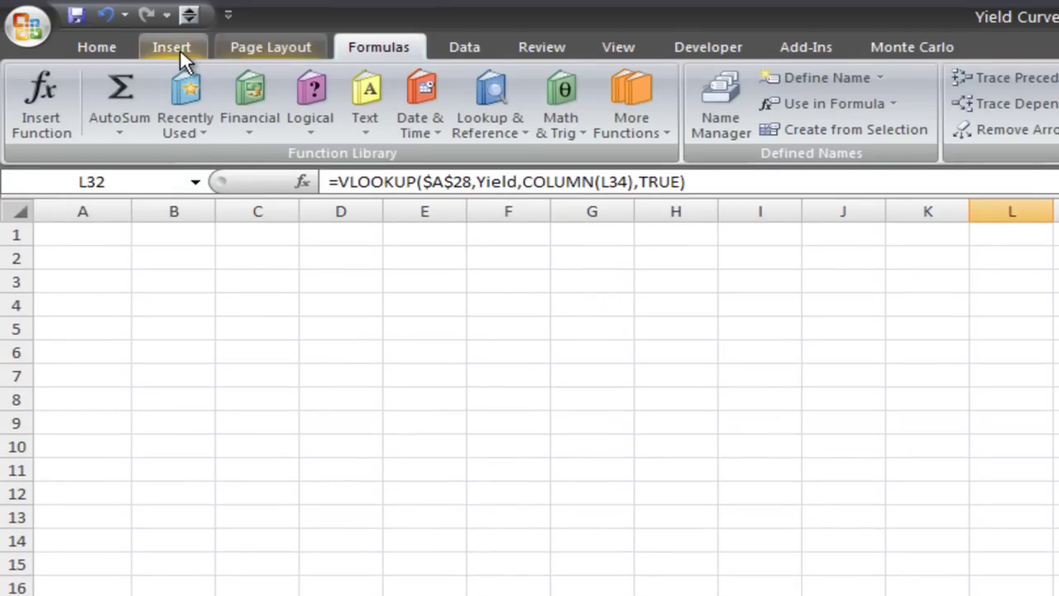
{"action": "left_click", "coordinate": [180, 49]}
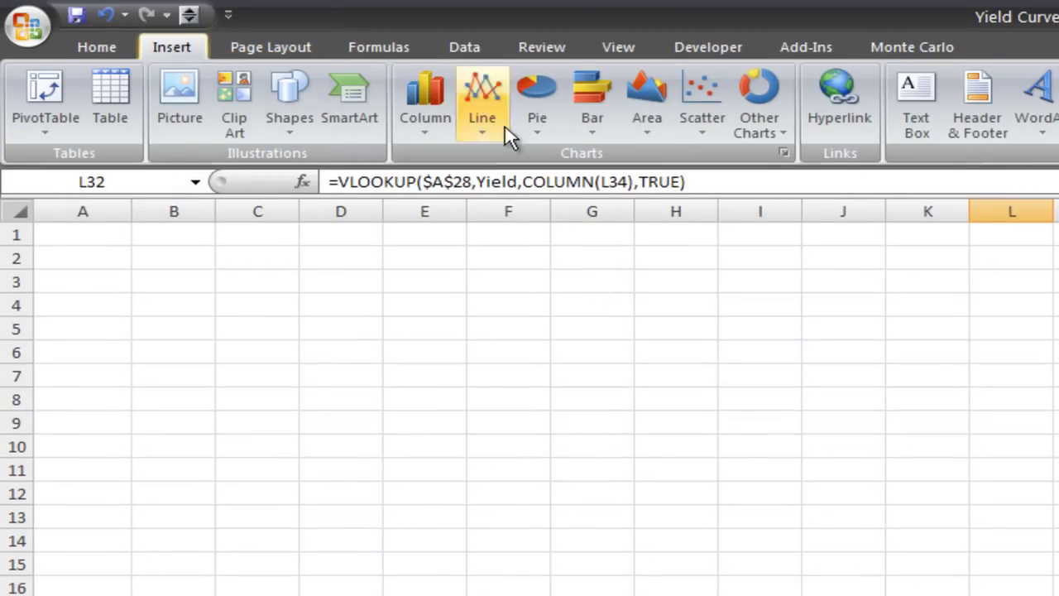
{"action": "left_click", "coordinate": [719, 135]}
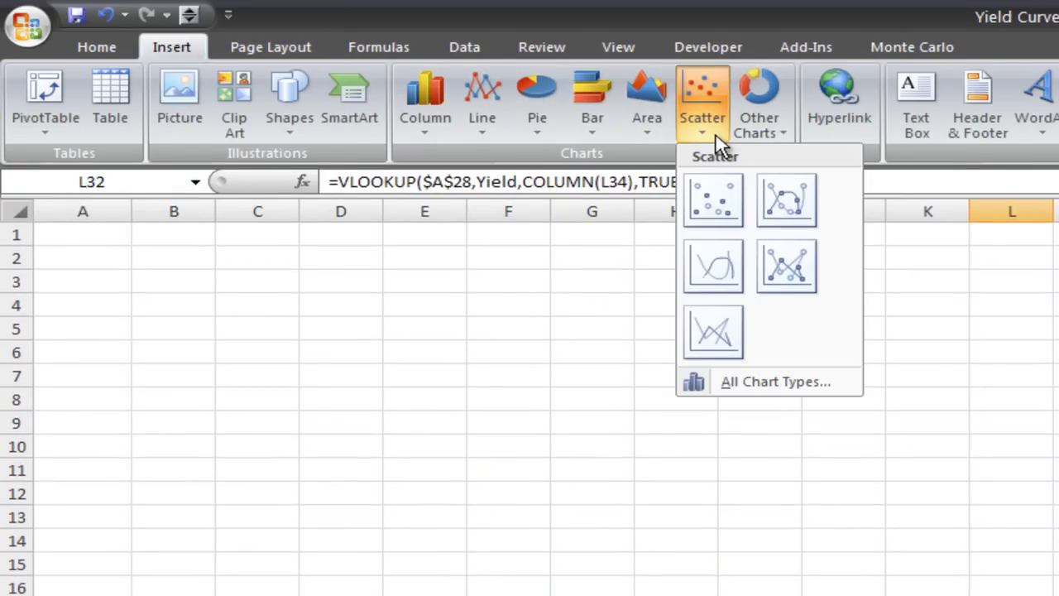
{"action": "left_click", "coordinate": [769, 198]}
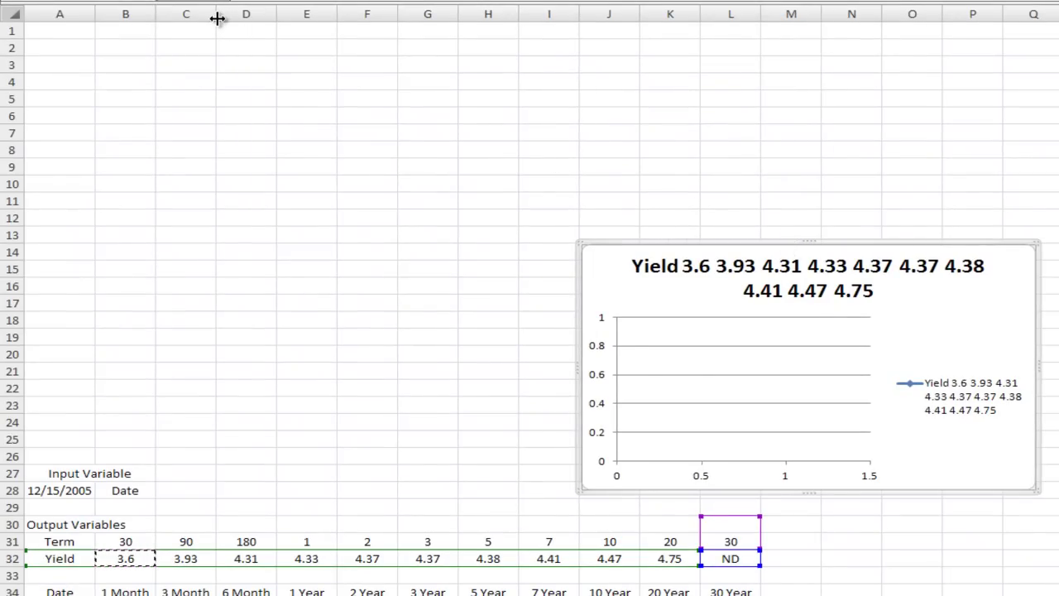
Move the chart to cell A1 and enlarge it to cover columns A to L down to row 26.
{"action": "left_click_drag", "start_coordinate": [134, 33], "coordinate": [93, 25]}
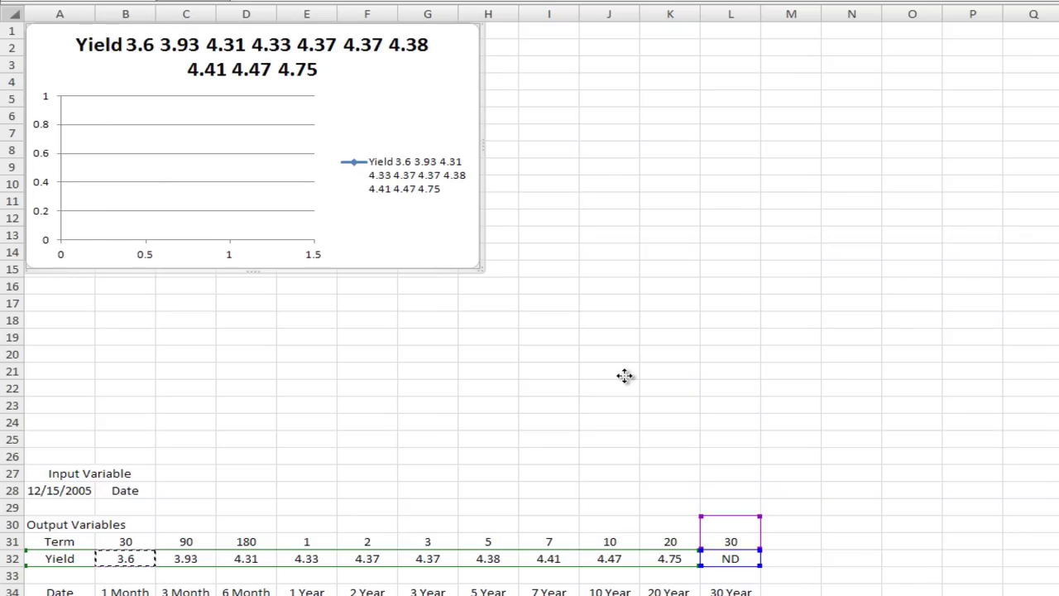
{"action": "key", "text": "ctrl+z"}
{"action": "key", "text": "ctrl+y"}
{"action": "left_click_drag", "start_coordinate": [757, 460], "coordinate": [756, 460]}
Delete the chart's legend and change the chart title to "Yield Curve".
{"action": "left_click", "coordinate": [686, 267]}
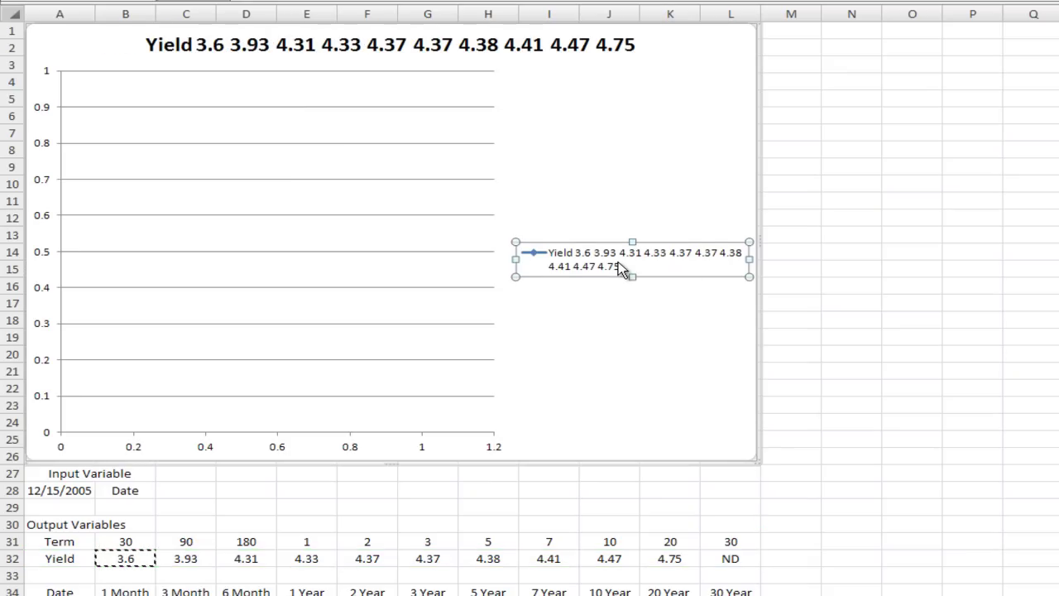
{"action": "key", "text": "Delete"}
{"action": "left_click", "coordinate": [404, 45]}
{"action": "double_click", "coordinate": [404, 48]}
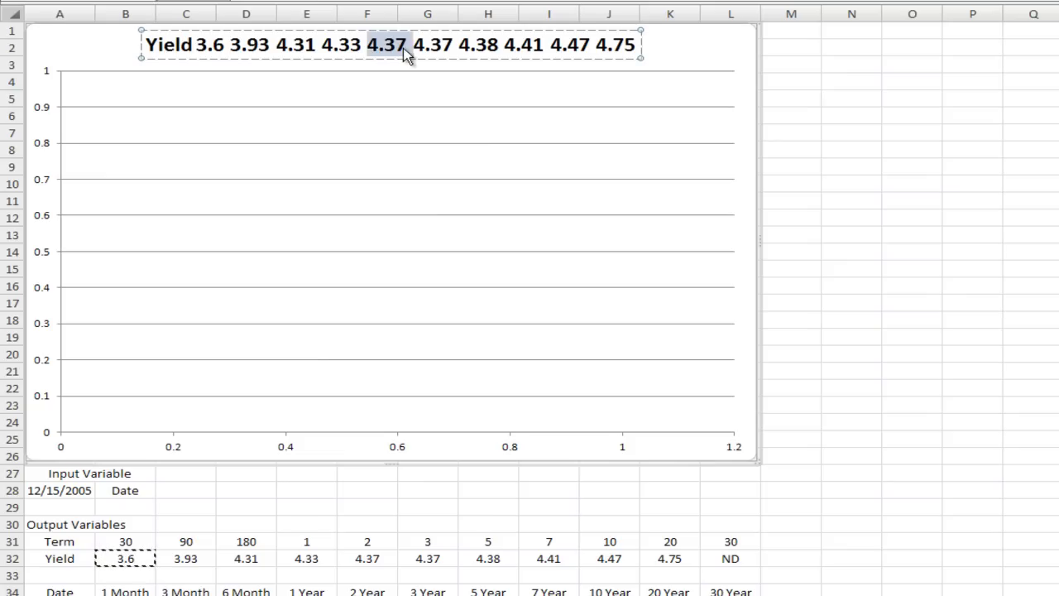
{"action": "key", "text": "ctrl+a"}
{"action": "type", "text": "Yie"}
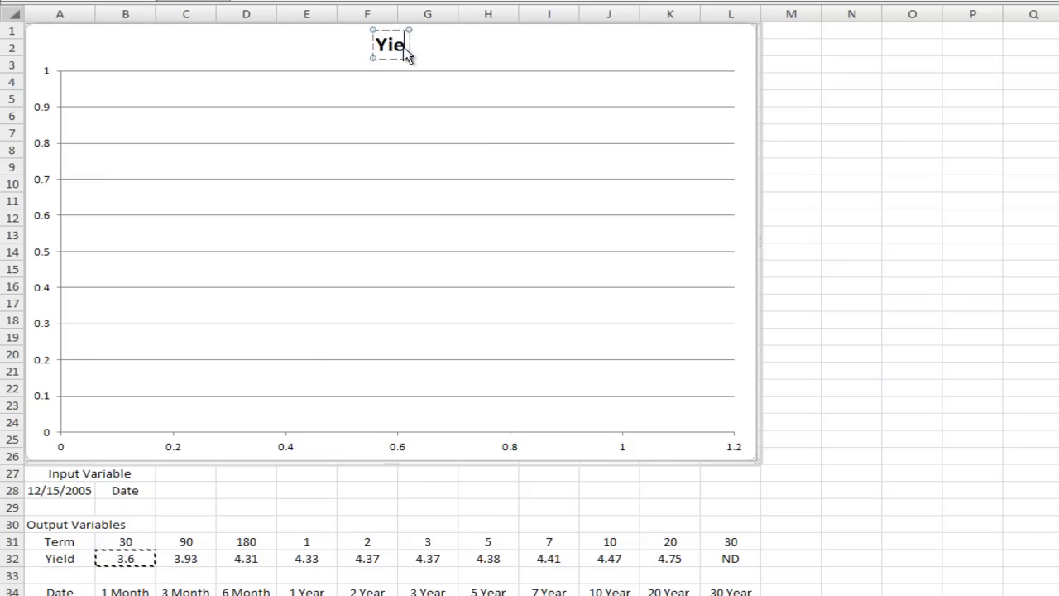
{"action": "type", "text": "ld Curve"}
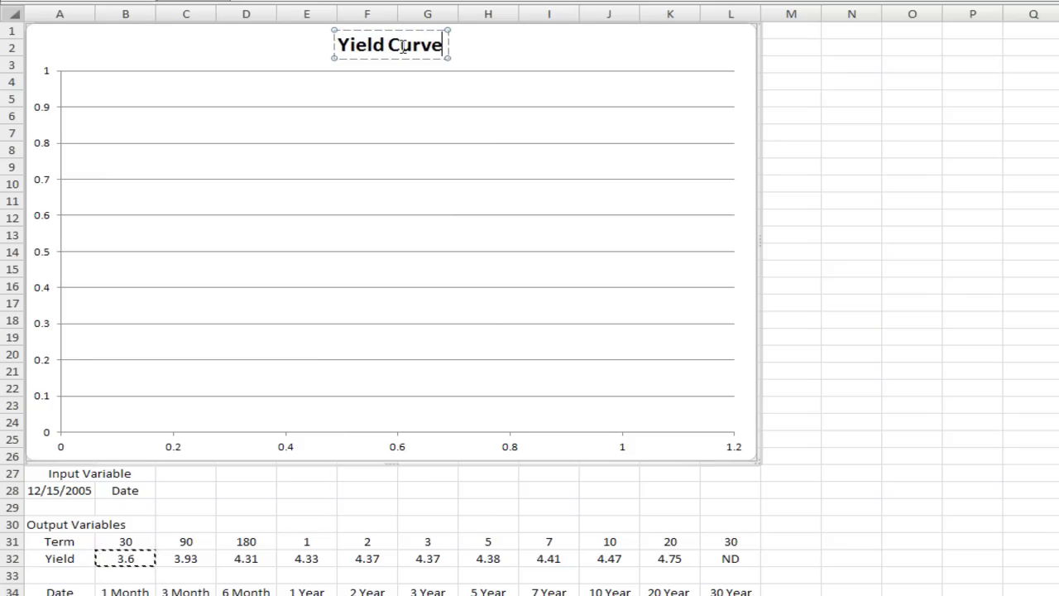
{"action": "left_click", "coordinate": [807, 172]}
Open the chart's data source settings and remove the automatically created series.
{"action": "right_click", "coordinate": [694, 144]}
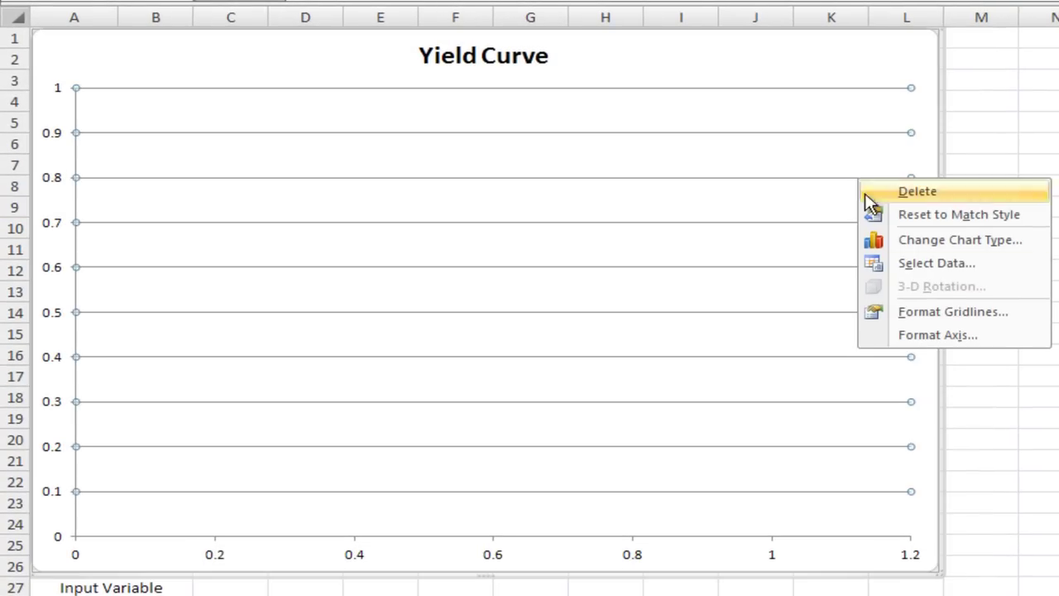
{"action": "key", "text": "Escape"}
{"action": "key", "text": "Escape"}
{"action": "key", "text": "Escape"}
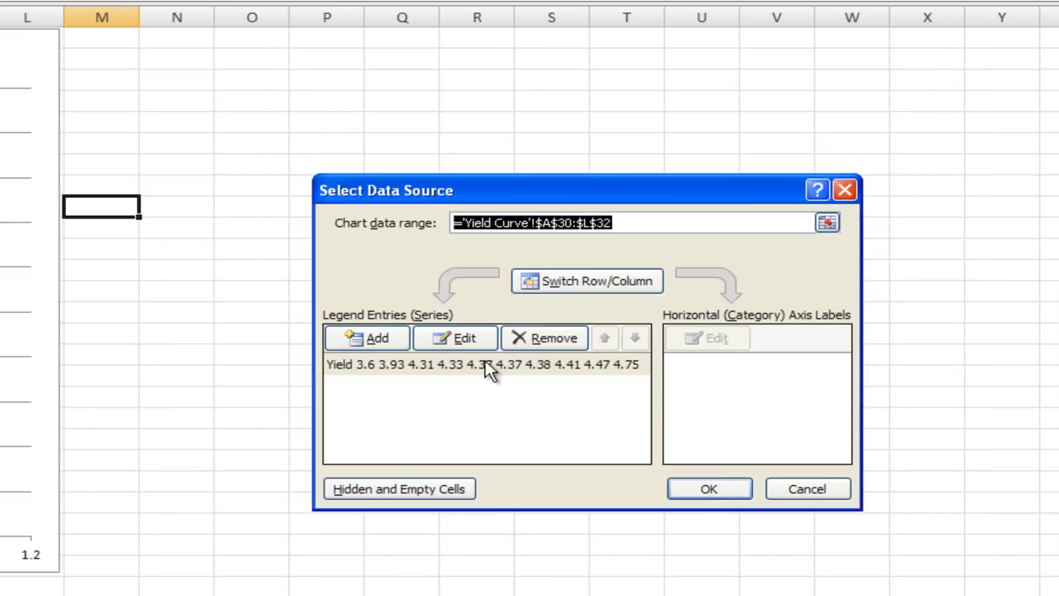
{"action": "left_click", "coordinate": [489, 365]}
{"action": "left_click", "coordinate": [547, 339]}
Add a chart series named "Yield Curve" with X values from B31:L31 and Y values from B32:L32.
{"action": "left_click", "coordinate": [368, 340]}
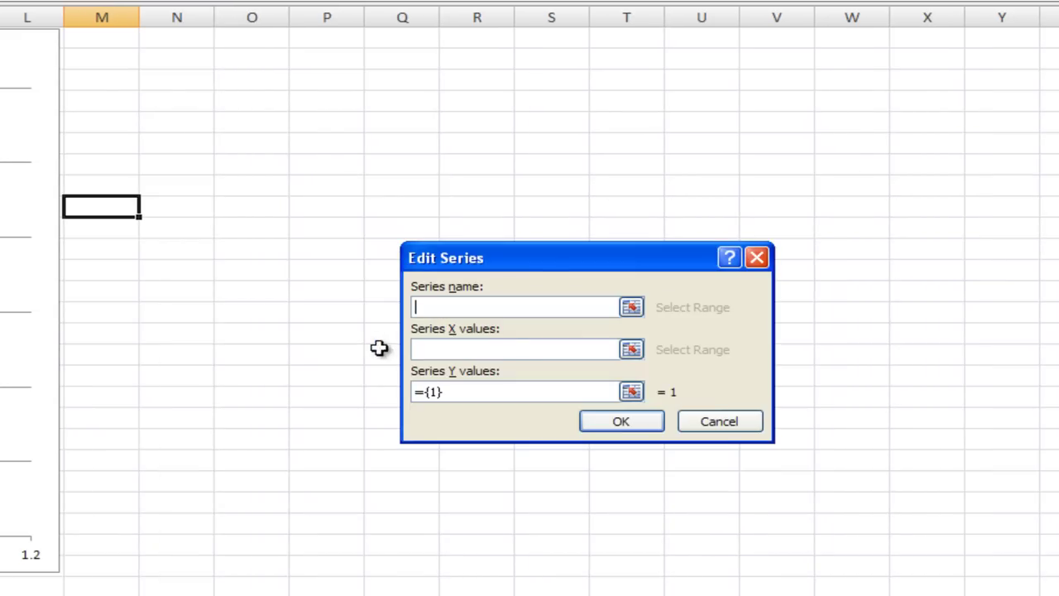
{"action": "type", "text": "Yield Curve"}
{"action": "left_click", "coordinate": [514, 346]}
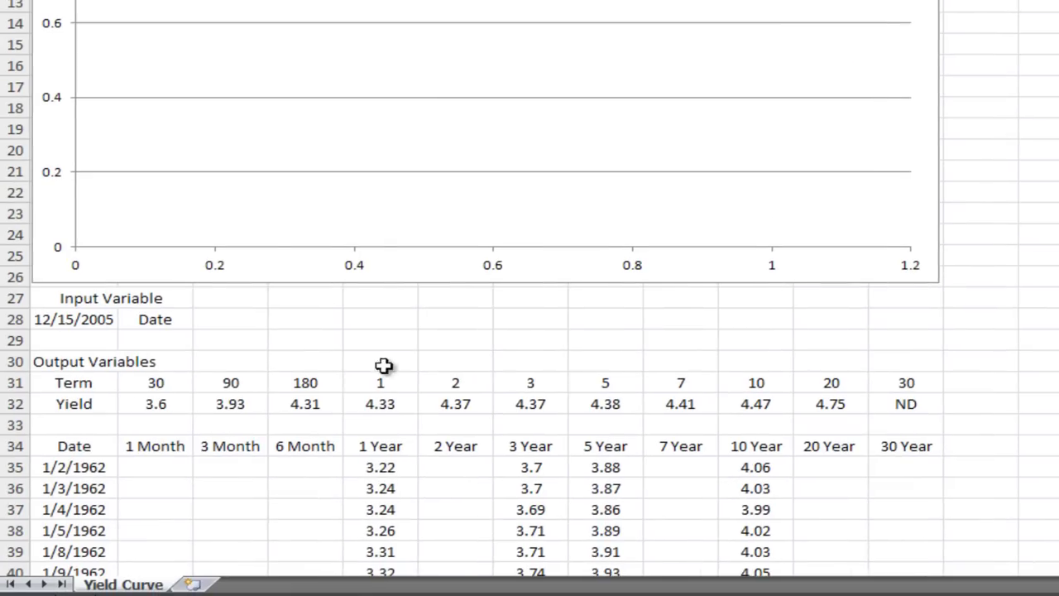
{"action": "left_click_drag", "start_coordinate": [178, 391], "coordinate": [916, 390]}
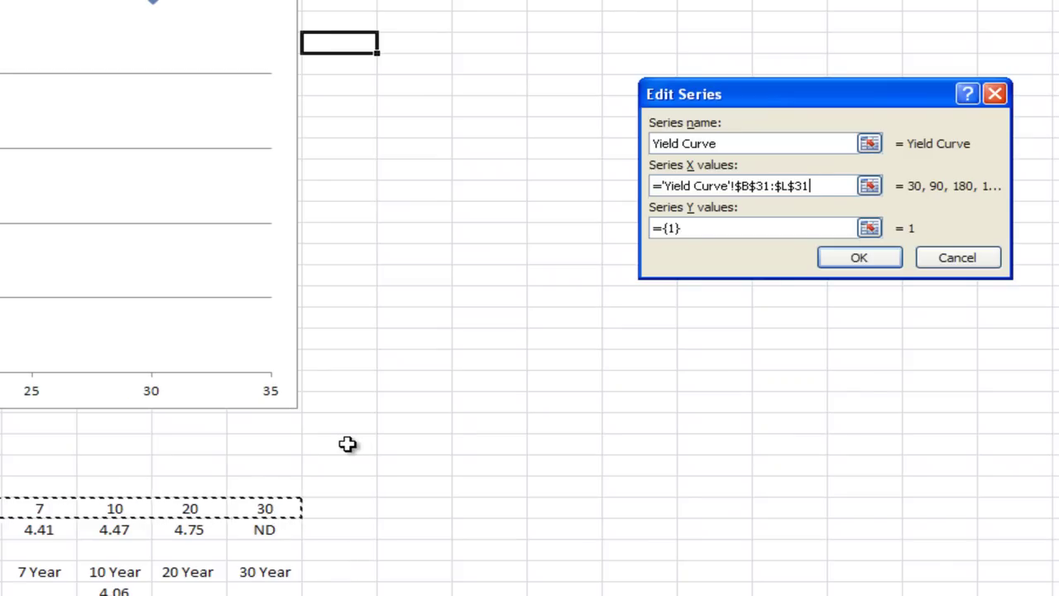
{"action": "key", "text": "Tab"}
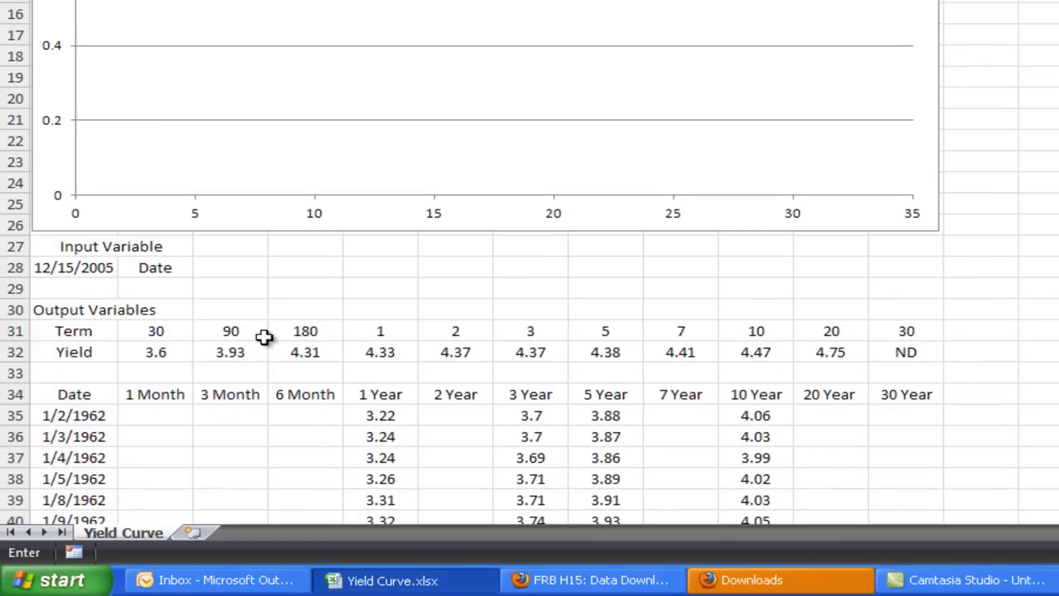
{"action": "left_click_drag", "start_coordinate": [155, 352], "coordinate": [905, 355]}
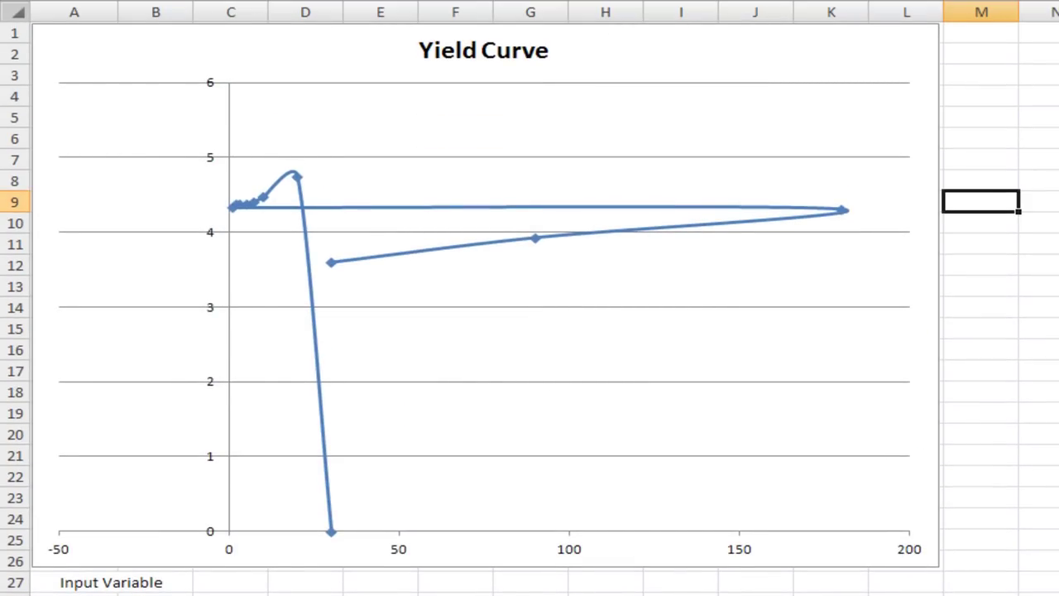
{"action": "left_click", "coordinate": [464, 232]}
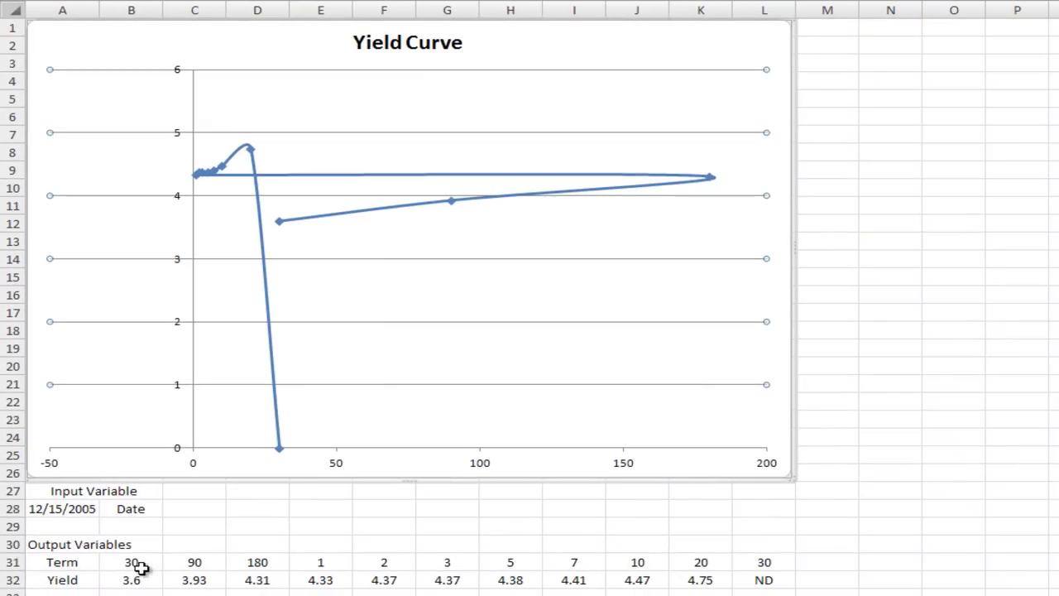
{"action": "left_click", "coordinate": [142, 568]}
{"action": "left_click", "coordinate": [768, 566]}
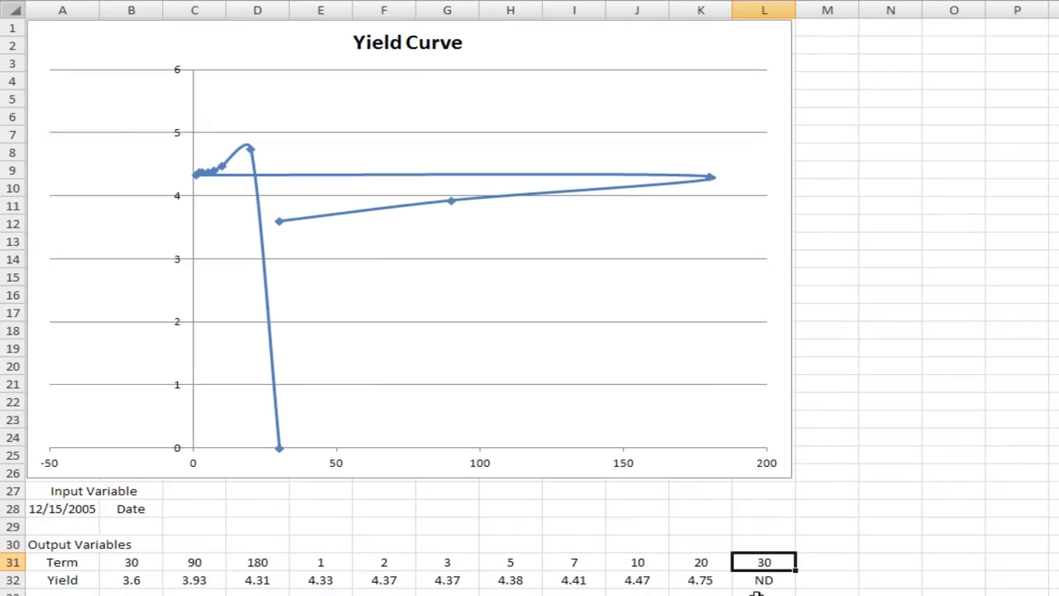
{"action": "left_click", "coordinate": [141, 566]}
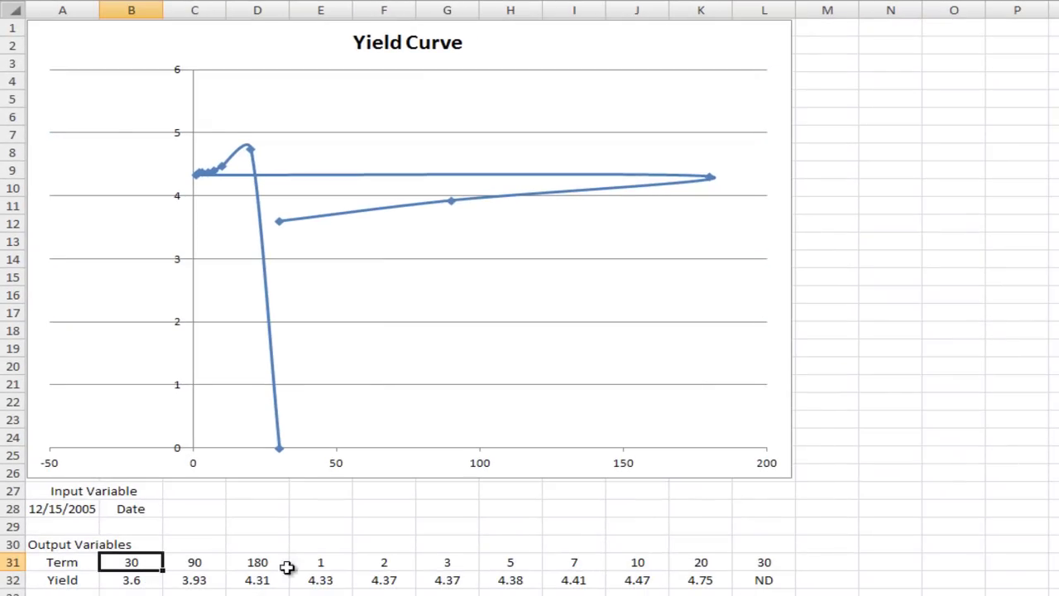
{"action": "left_click", "coordinate": [768, 569]}
{"action": "left_click_drag", "start_coordinate": [142, 568], "coordinate": [745, 568]}
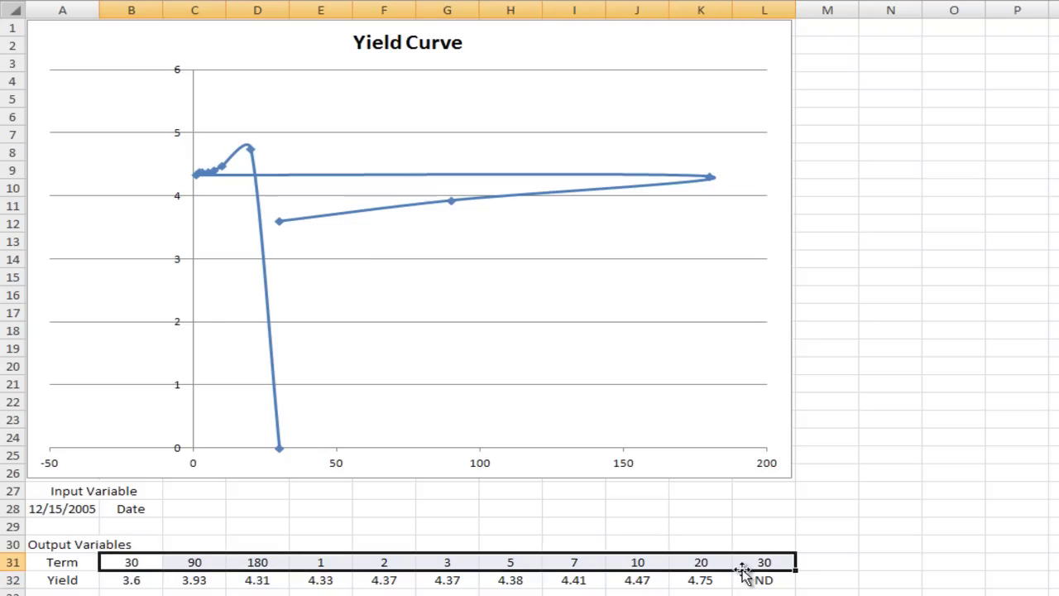
Convert the 30-day term in B31 to years with the formula =30/360.
{"action": "left_click", "coordinate": [120, 563]}
{"action": "left_click", "coordinate": [251, 0]}
{"action": "type", "text": "=30/360"}
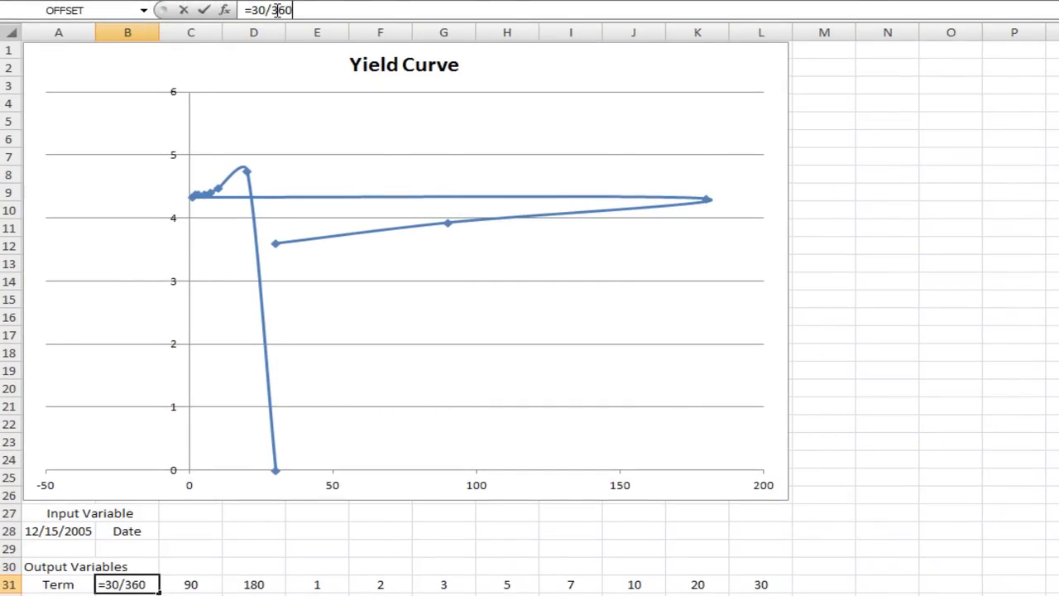
{"action": "key", "text": "Return"}
Convert the 90-day term in C31 to years with the formula =90/360.
{"action": "key", "text": "Up"}
{"action": "key", "text": "Right"}
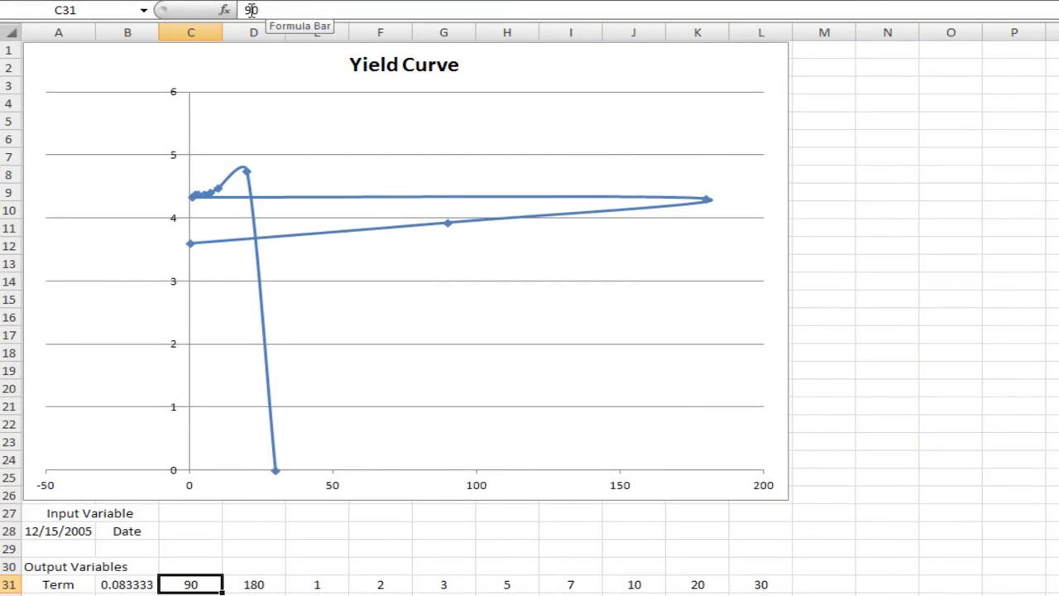
{"action": "left_click", "coordinate": [248, 10]}
{"action": "type", "text": "="}
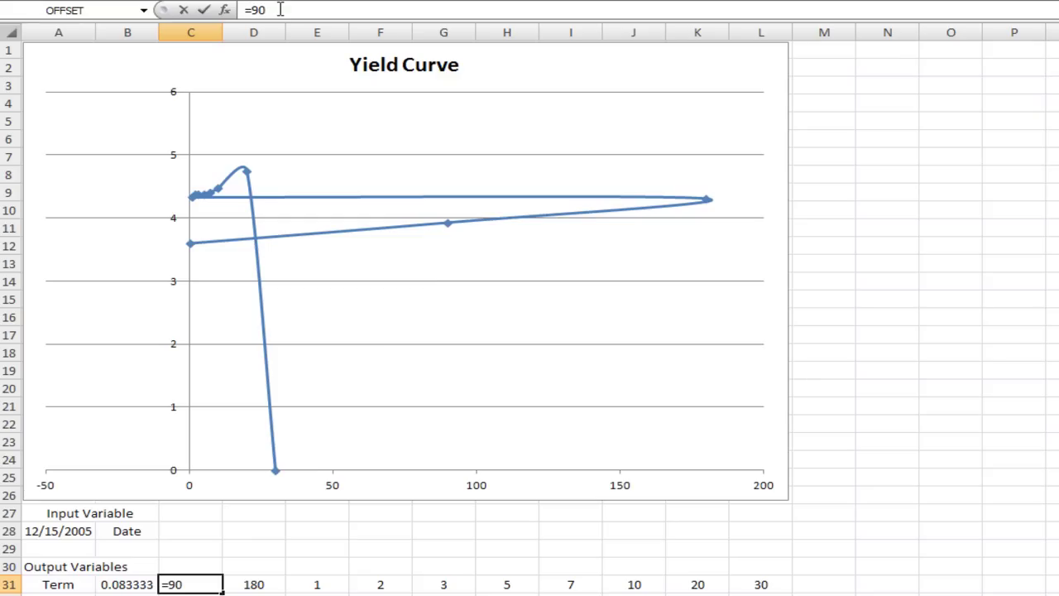
{"action": "type", "text": "/360"}
{"action": "key", "text": "Return"}
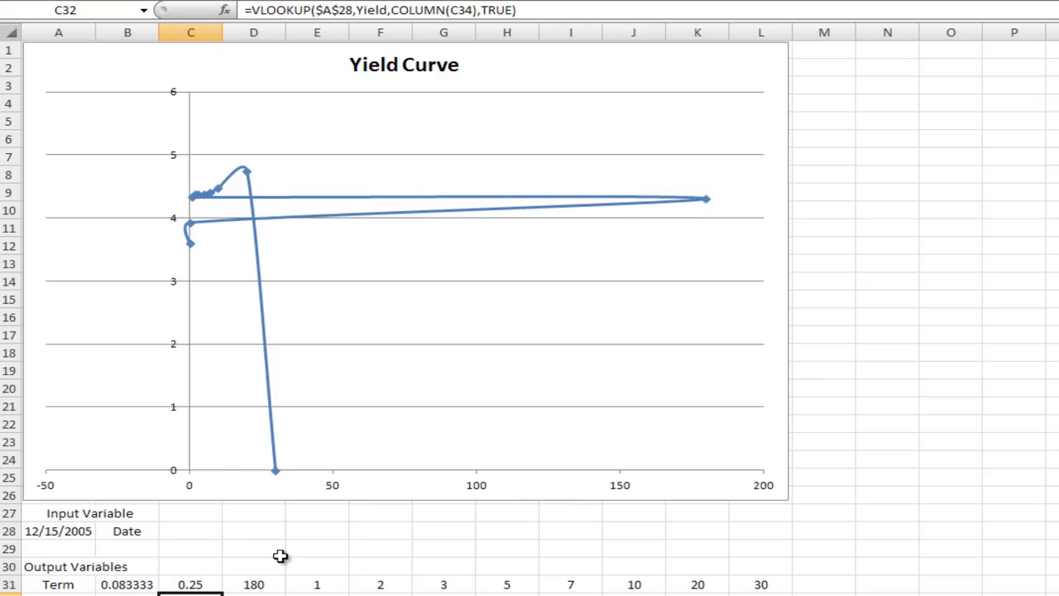
Convert the 180-day term in D31 to years with the formula =180/360.
{"action": "left_click", "coordinate": [265, 580]}
{"action": "left_click", "coordinate": [246, 10]}
{"action": "type", "text": "="}
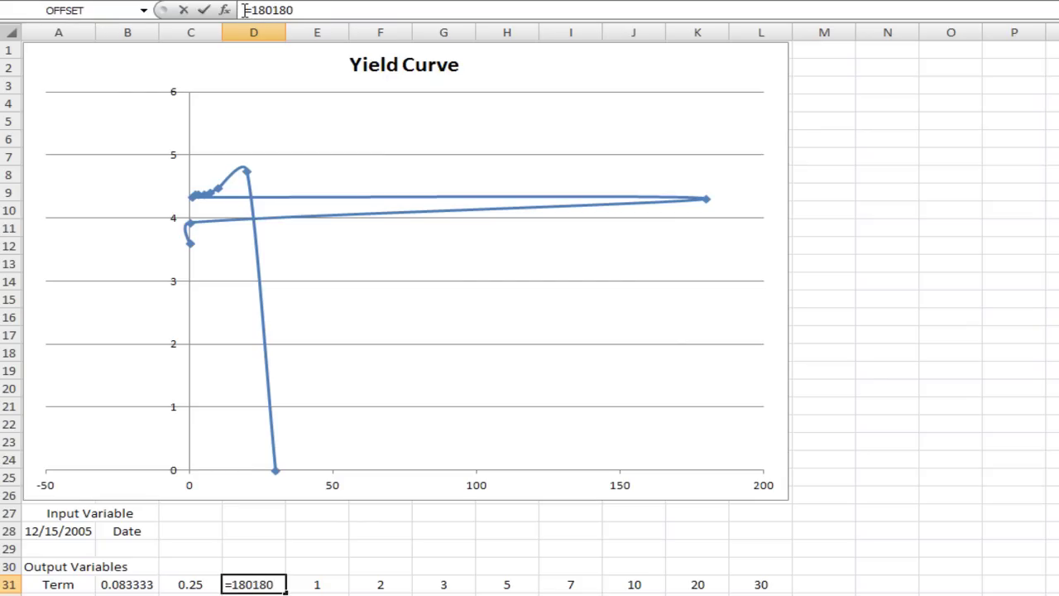
{"action": "type", "text": "360"}
{"action": "key", "text": "Return"}
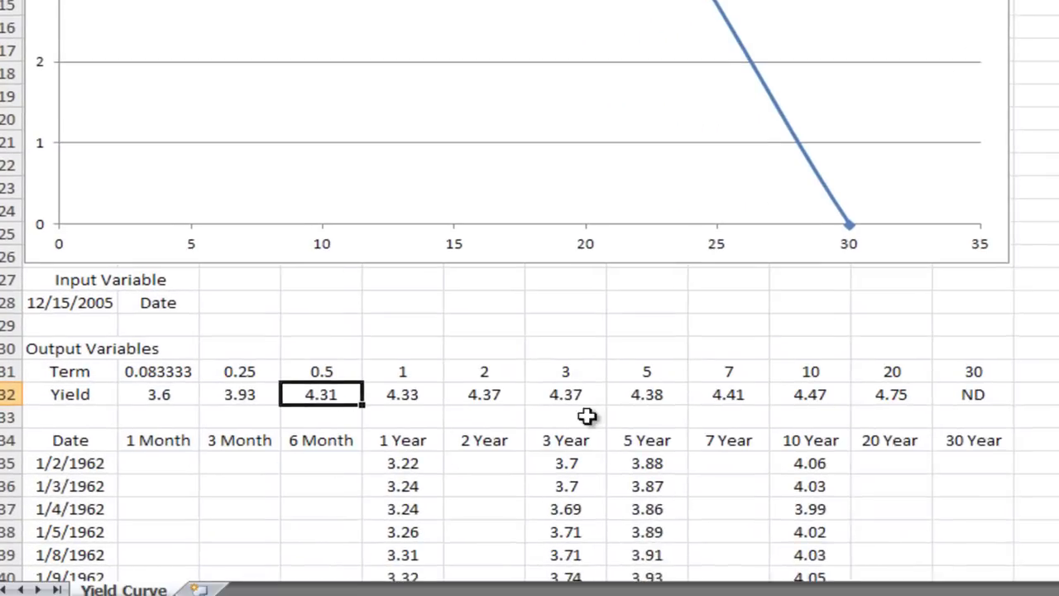
Examine the 1/2/1962 row of the data table for terms that have no yield.
{"action": "left_click", "coordinate": [150, 447]}
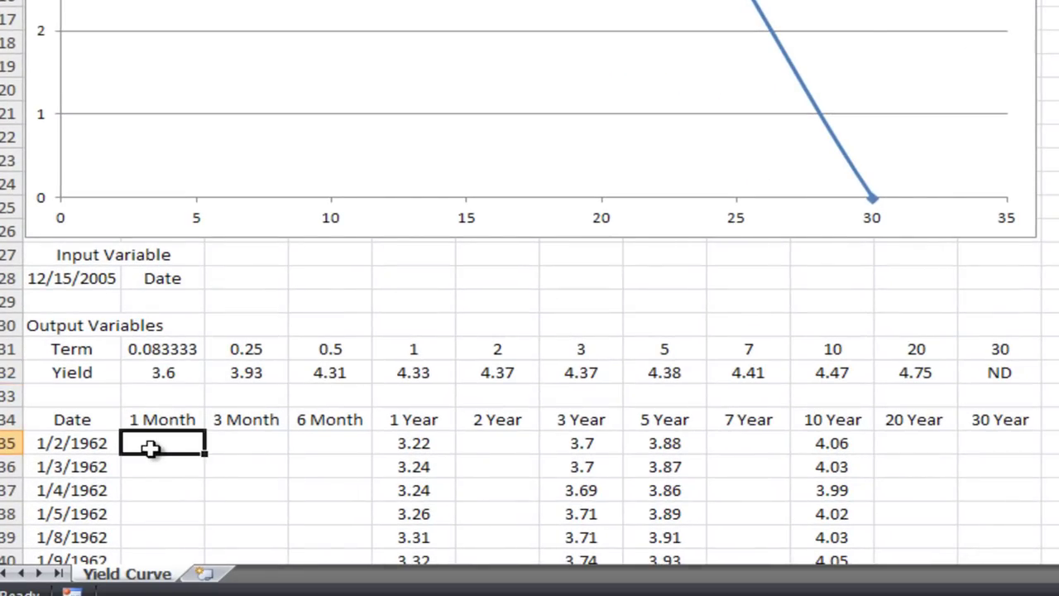
{"action": "left_click", "coordinate": [210, 447]}
{"action": "left_click", "coordinate": [293, 447]}
{"action": "left_click", "coordinate": [192, 444]}
{"action": "left_click", "coordinate": [250, 443]}
{"action": "left_click", "coordinate": [312, 444]}
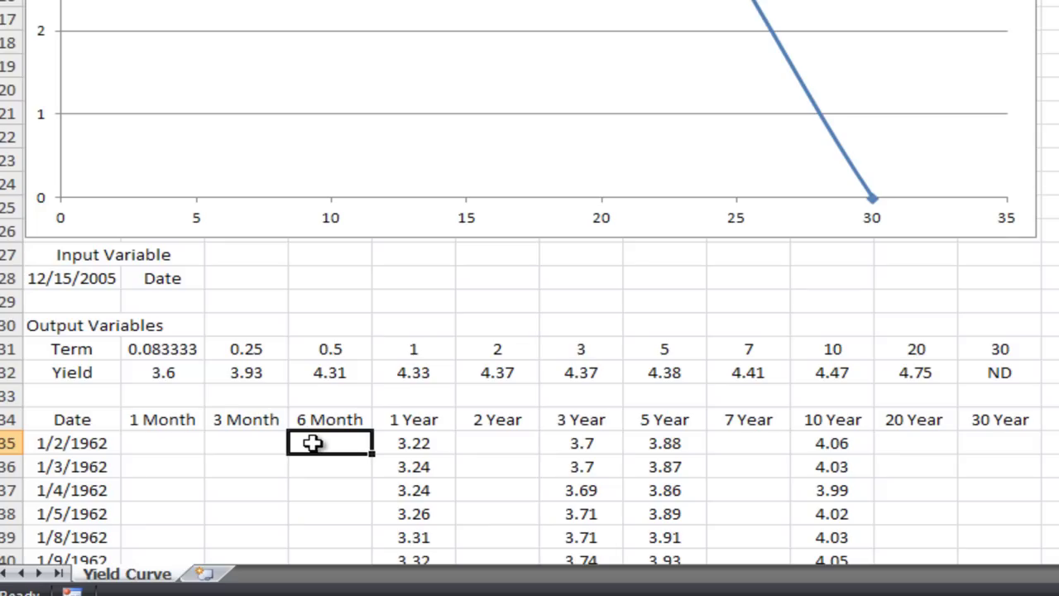
{"action": "left_click", "coordinate": [481, 441]}
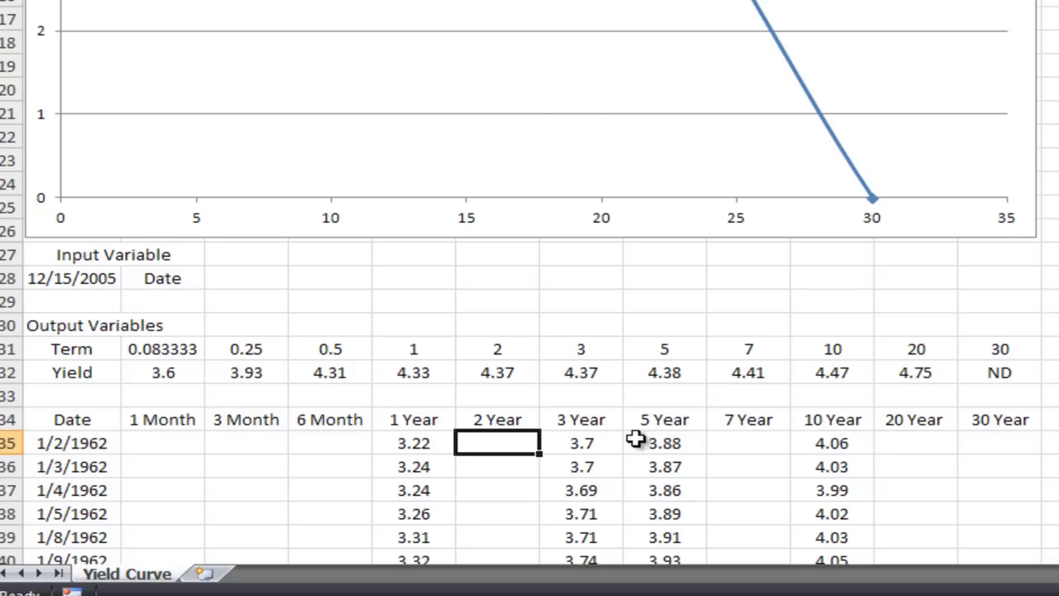
{"action": "left_click", "coordinate": [739, 441]}
{"action": "left_click", "coordinate": [900, 442]}
{"action": "left_click", "coordinate": [985, 442]}
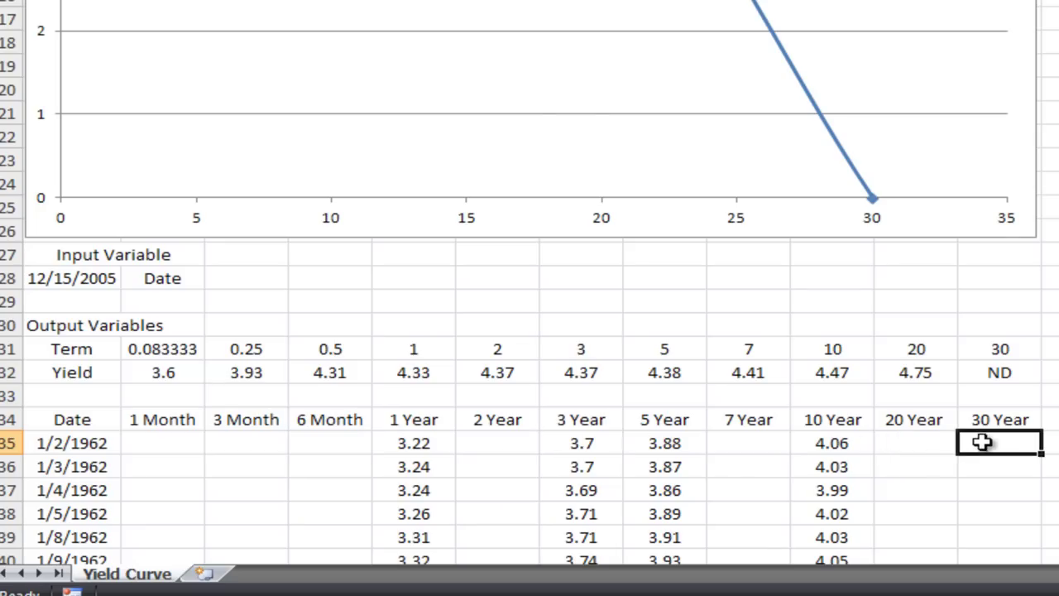
Set the input date in A28 to 1/2/1962.
{"action": "left_click", "coordinate": [88, 284]}
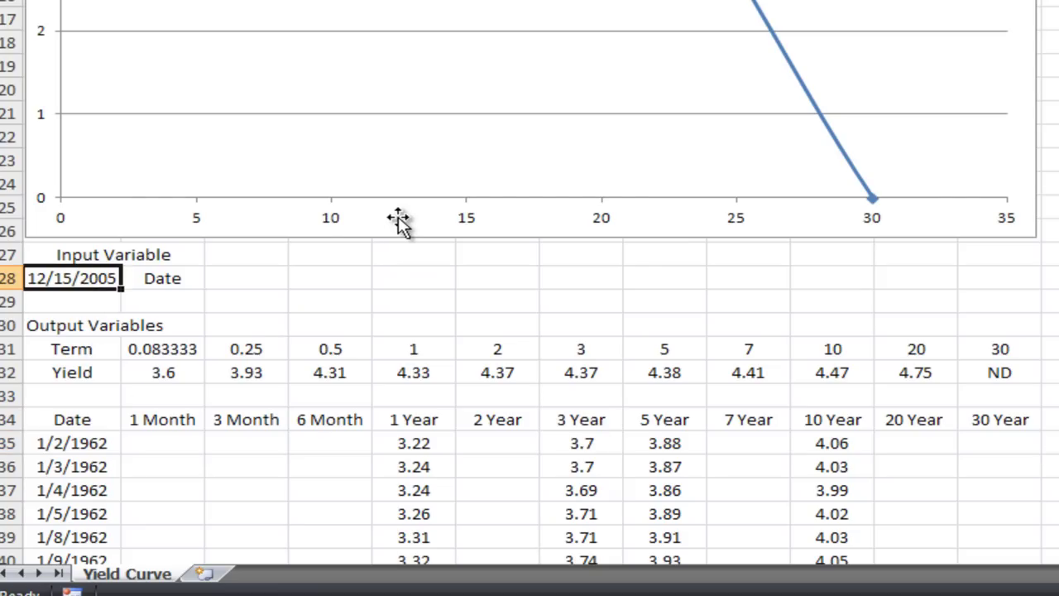
{"action": "type", "text": "1/2/162"}
{"action": "key", "text": "BackSpace"}
{"action": "key", "text": "BackSpace"}
{"action": "type", "text": "962"}
{"action": "key", "text": "Return"}
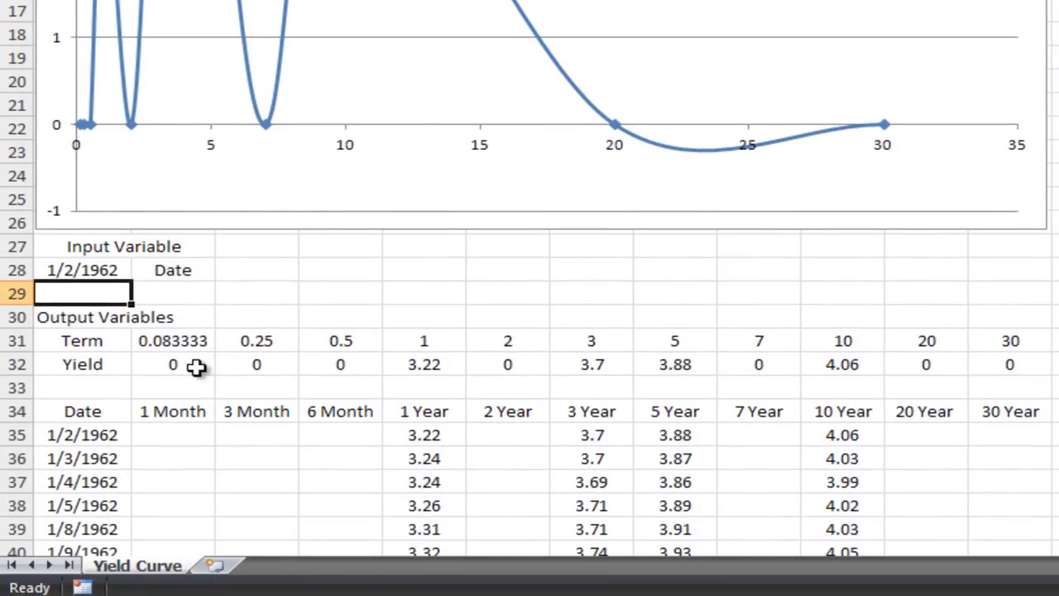
Examine the looked-up yields across B32:L32 and compare the 1-month yield with its source cell B35.
{"action": "left_click", "coordinate": [196, 366]}
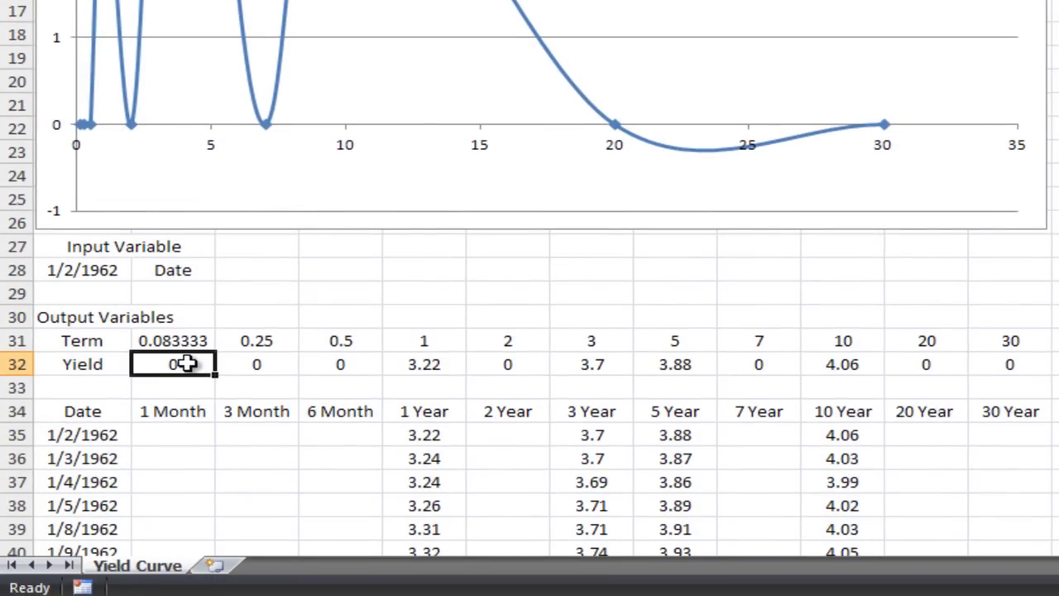
{"action": "left_click", "coordinate": [255, 362]}
{"action": "left_click", "coordinate": [340, 364]}
{"action": "left_click", "coordinate": [424, 365]}
{"action": "left_click", "coordinate": [508, 364]}
{"action": "left_click", "coordinate": [591, 364]}
{"action": "left_click", "coordinate": [675, 365]}
{"action": "left_click", "coordinate": [759, 364]}
{"action": "left_click", "coordinate": [843, 364]}
{"action": "left_click", "coordinate": [920, 364]}
{"action": "left_click", "coordinate": [1007, 364]}
{"action": "left_click", "coordinate": [157, 364]}
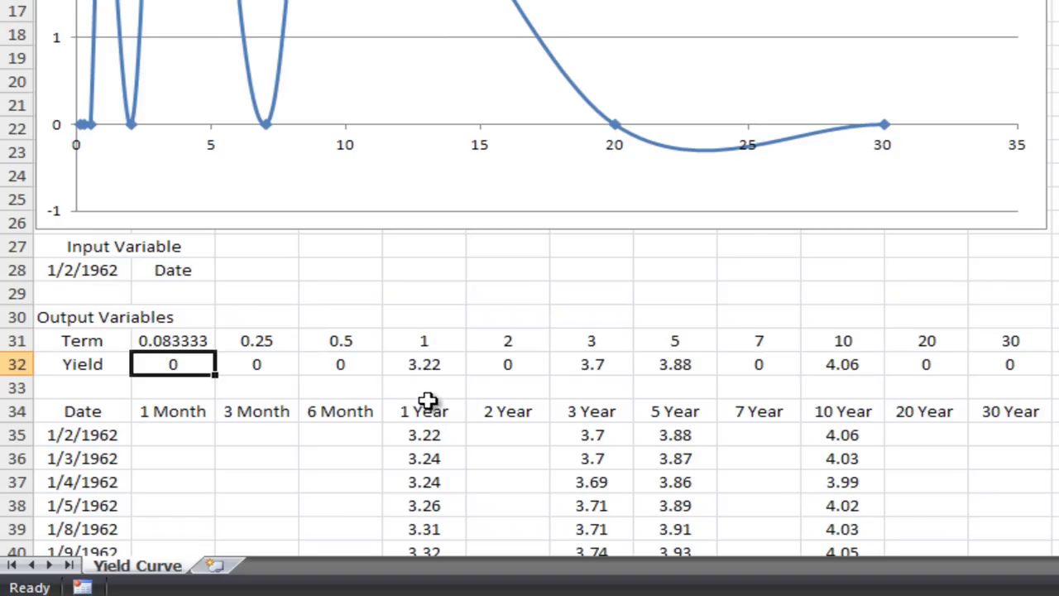
{"action": "left_click", "coordinate": [203, 434]}
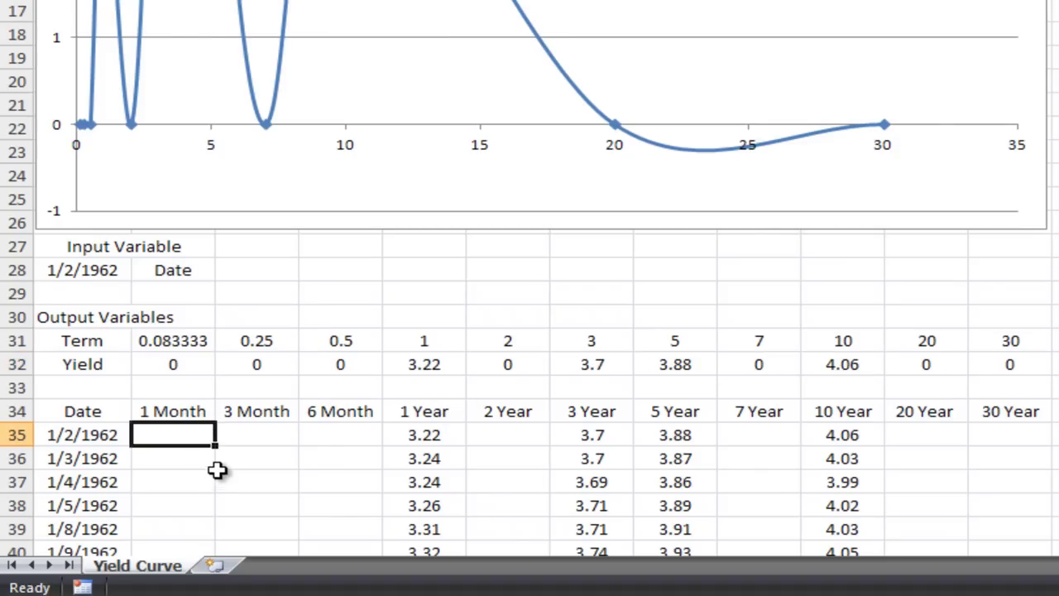
Try replacing the yield formula in B32 with #N/A, and undo the entry.
{"action": "left_click", "coordinate": [182, 365]}
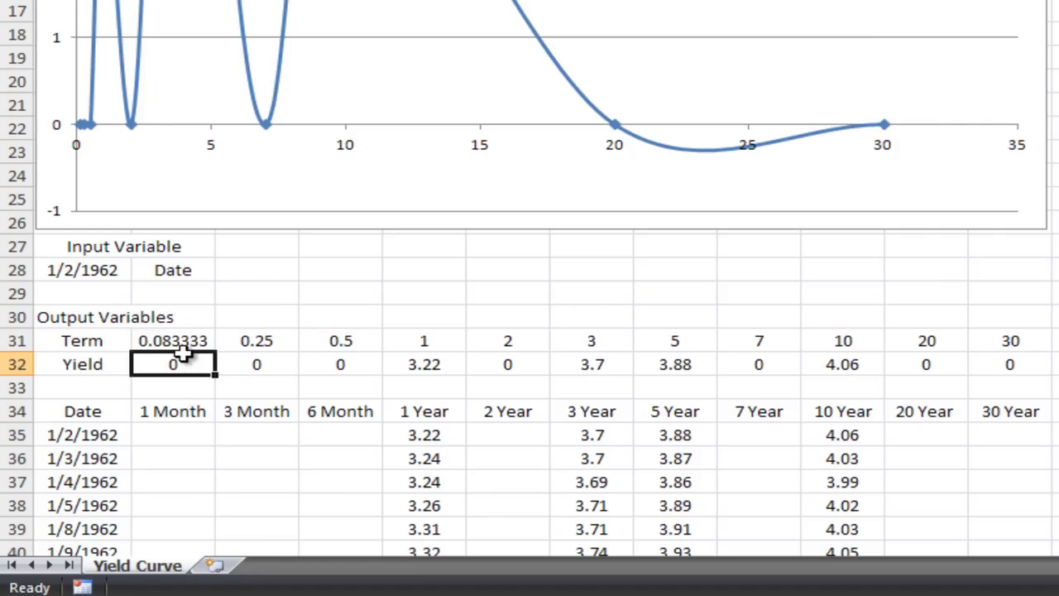
{"action": "type", "text": "="}
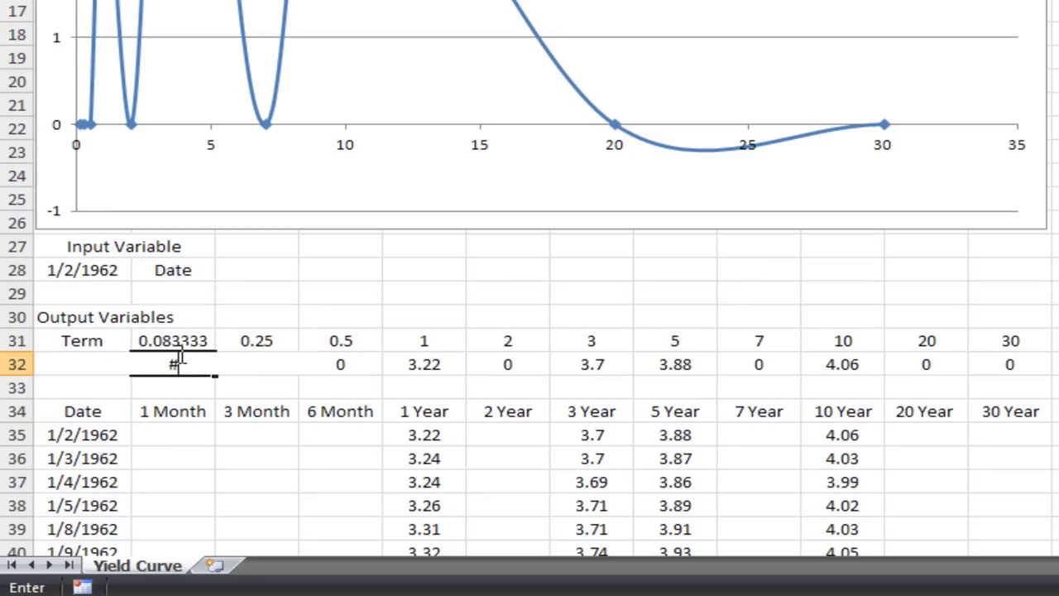
{"action": "type", "text": "N/A"}
{"action": "key", "text": "Return"}
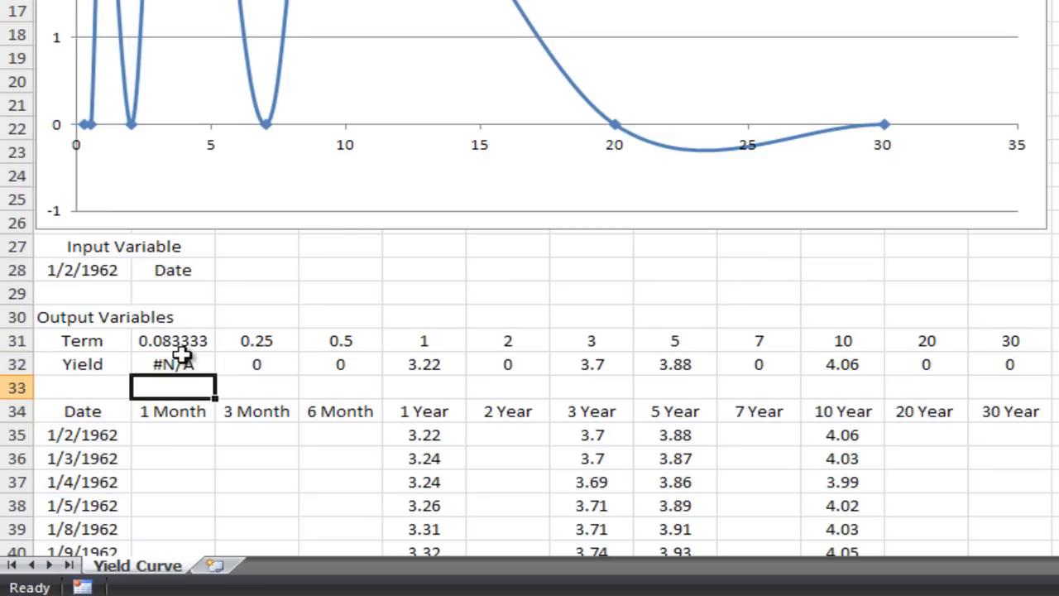
{"action": "key", "text": "ctrl+z"}
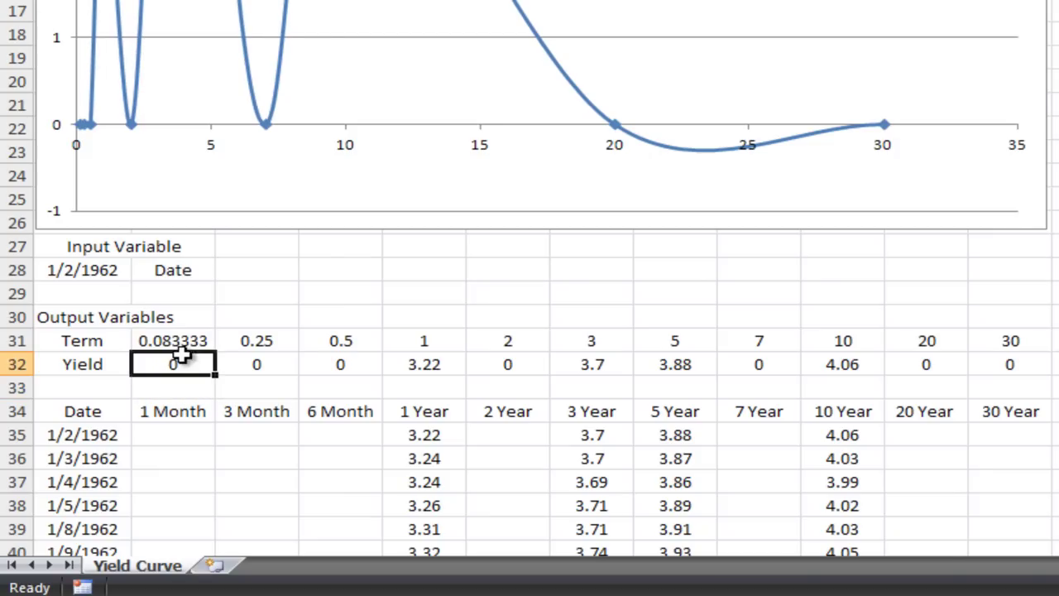
Wrap the lookup in B32 in IF(OR( and make its first condition test whether the VLOOKUP equals "ND".
{"action": "left_click", "coordinate": [185, 438]}
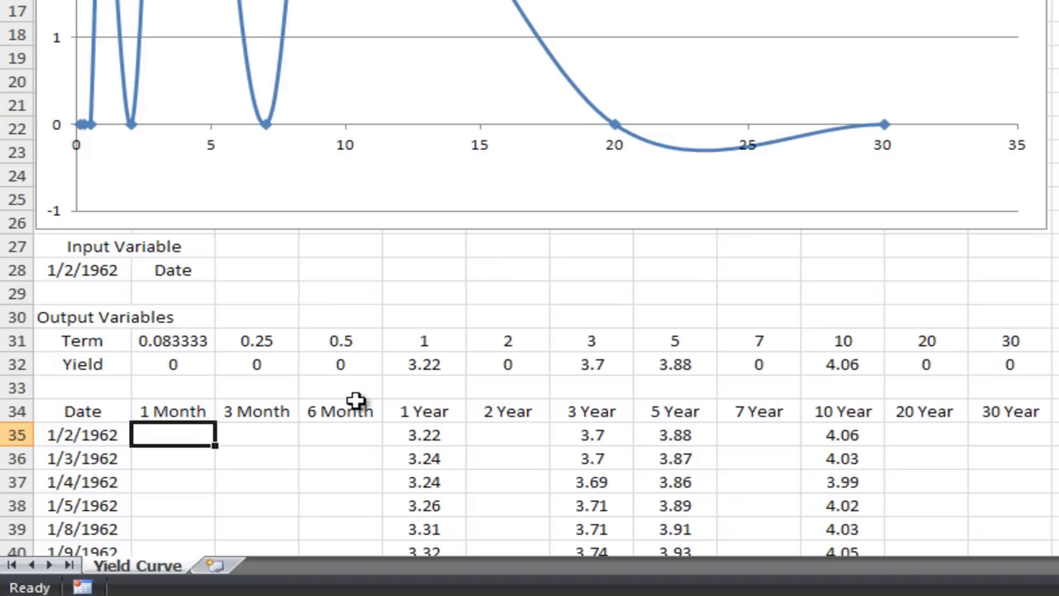
{"action": "left_click_drag", "start_coordinate": [203, 361], "coordinate": [983, 364]}
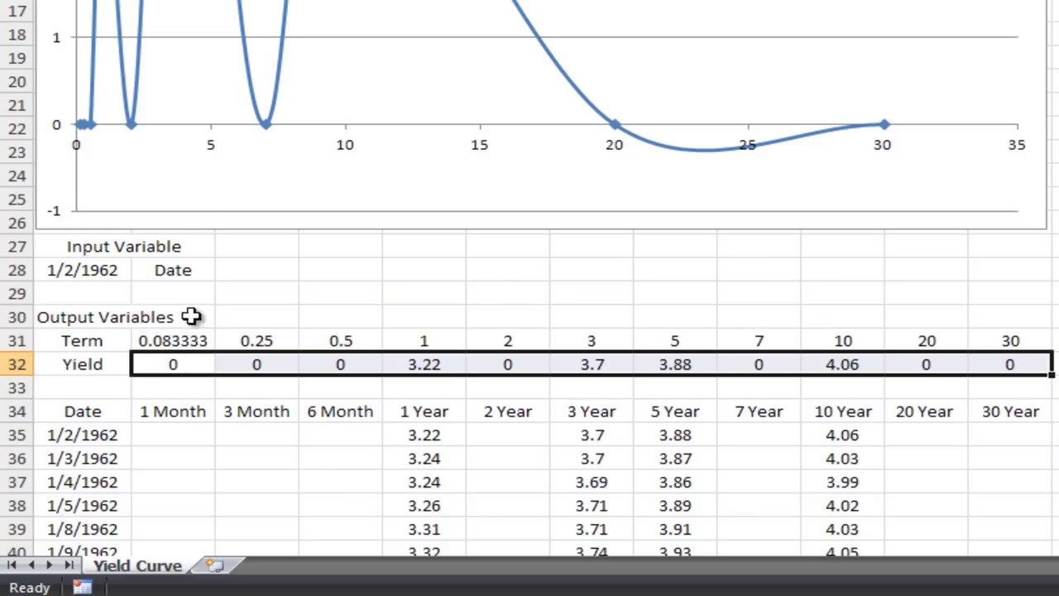
{"action": "left_click", "coordinate": [173, 358]}
{"action": "key", "text": "F2"}
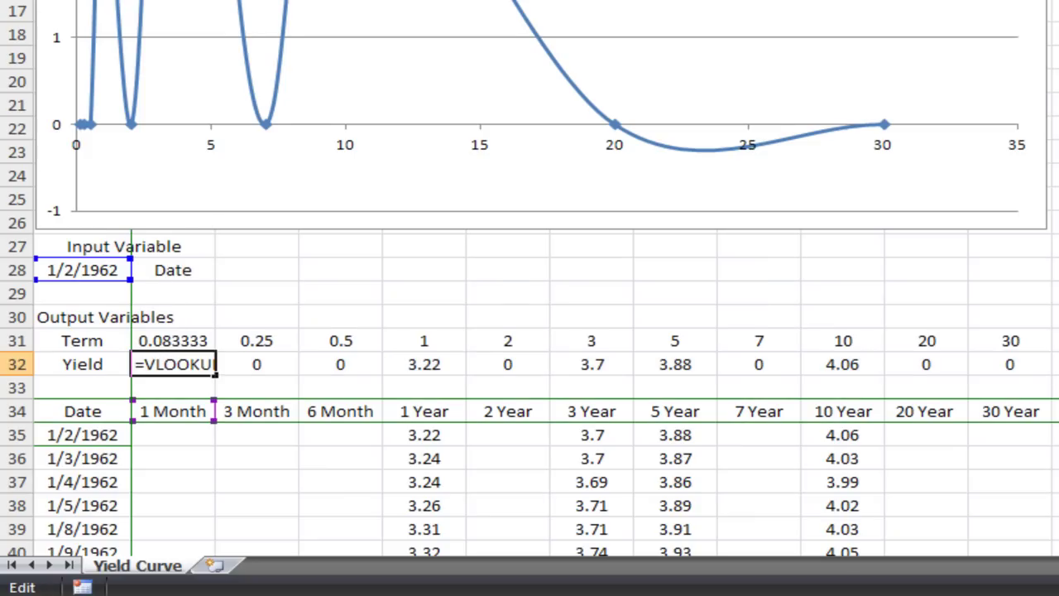
{"action": "left_click", "coordinate": [282, 24]}
{"action": "type", "text": "IF("}
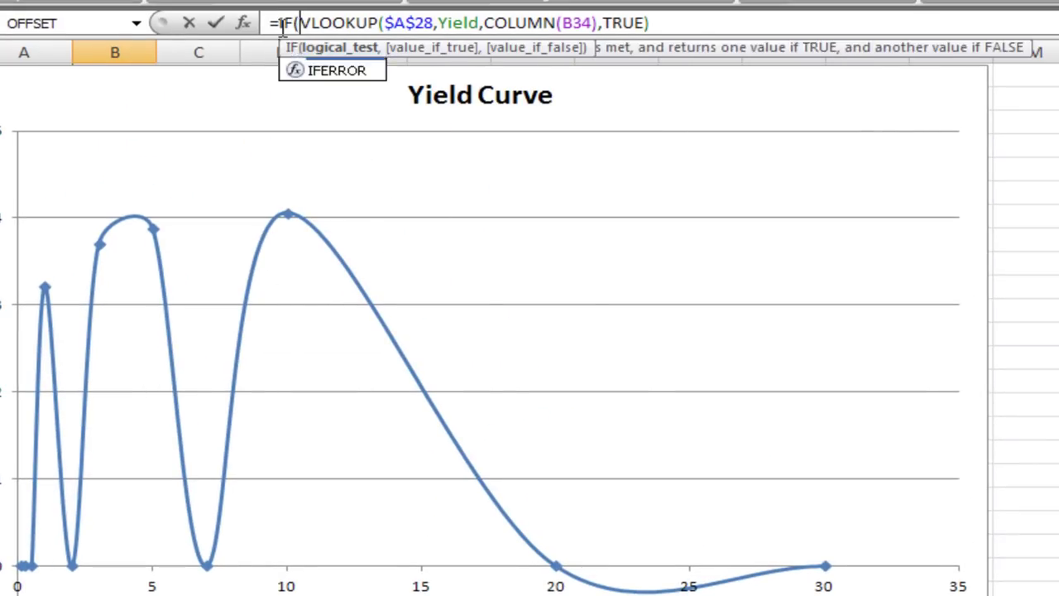
{"action": "type", "text": "OR("}
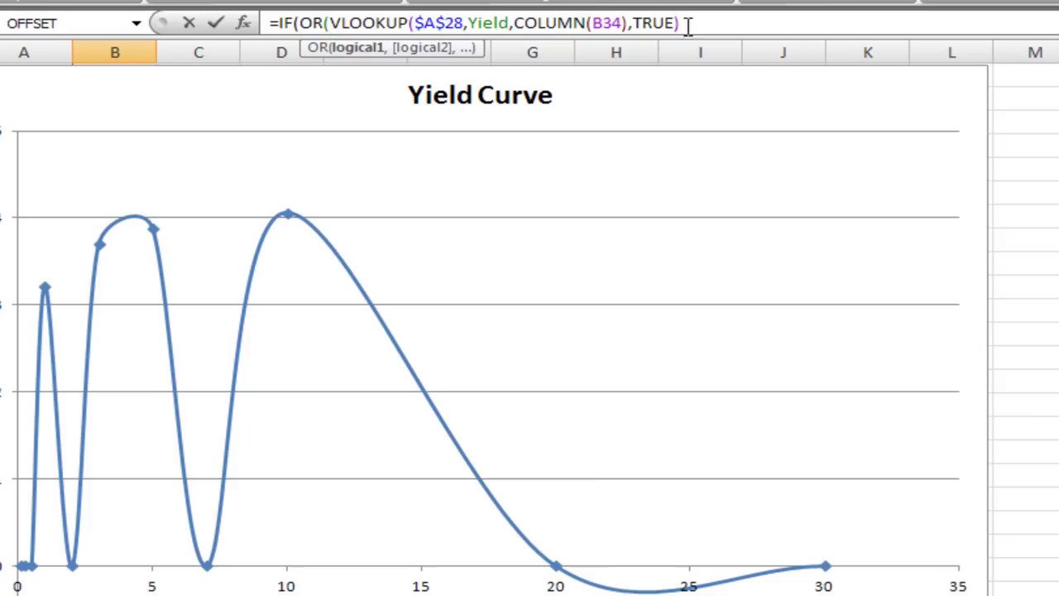
{"action": "type", "text": "=\"ND\""}
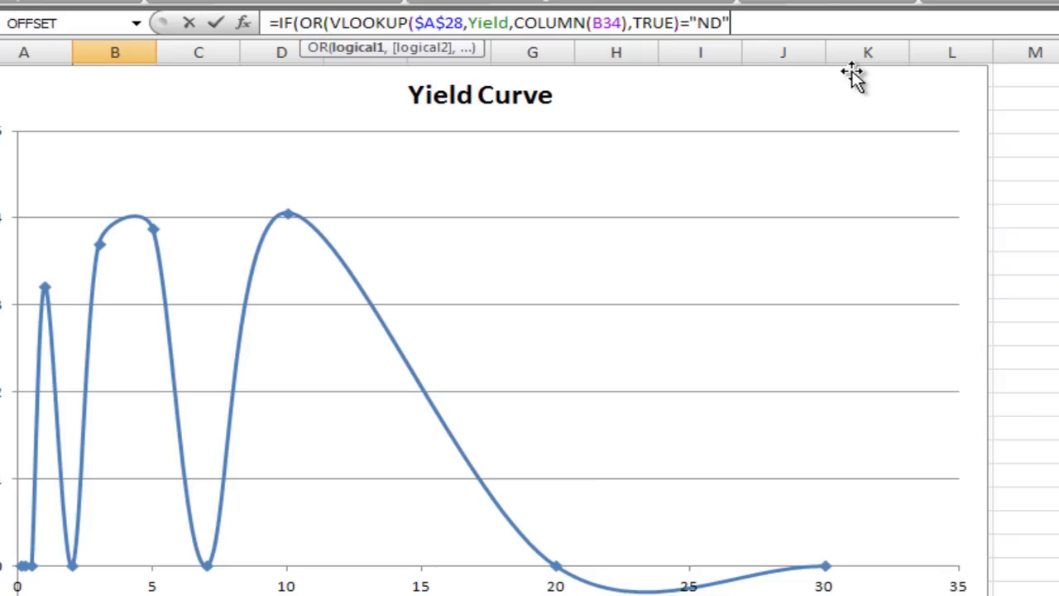
Add a second OR condition in B32 testing whether VLOOKUP($A$28,Yield,COLUMN(B34),TRUE) equals an empty string, and close the OR.
{"action": "type", "text": ","}
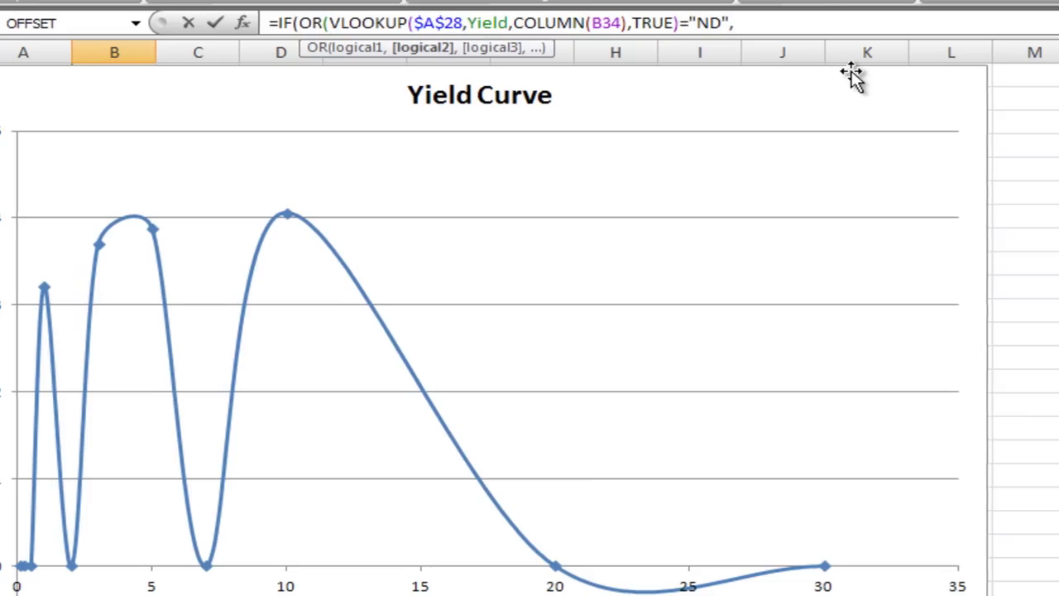
{"action": "type", "text": "VLOOKUP"}
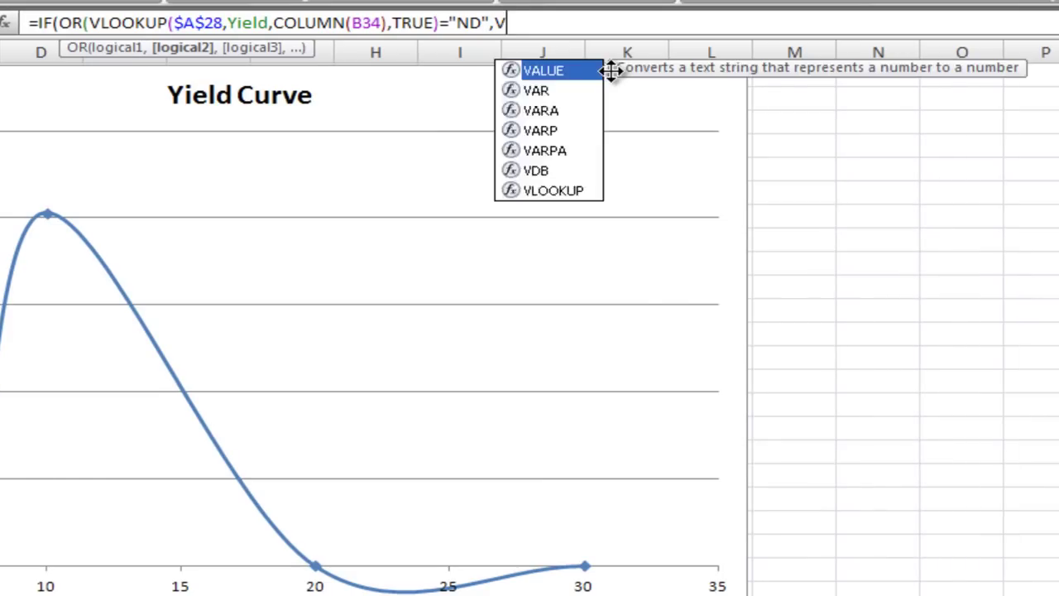
{"action": "type", "text": "("}
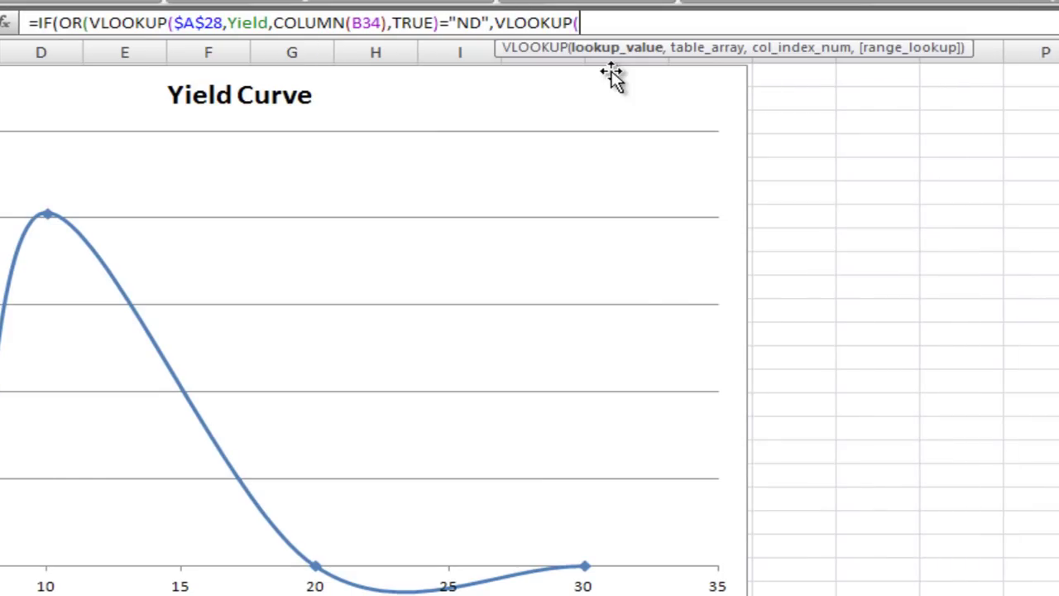
{"action": "type", "text": "A28"}
{"action": "key", "text": "F4"}
{"action": "type", "text": ",Yield"}
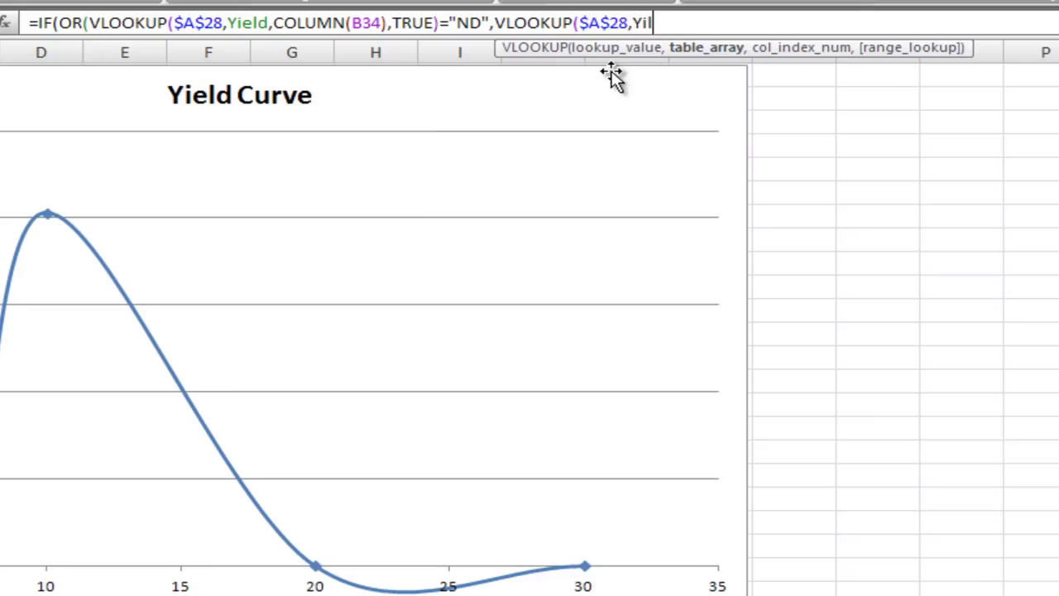
{"action": "type", "text": ","}
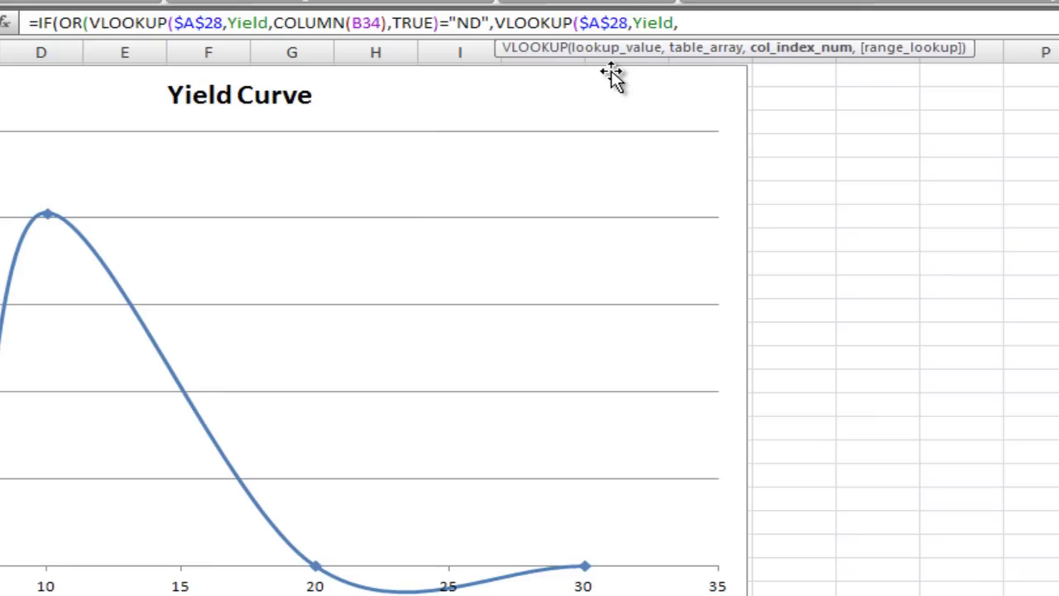
{"action": "type", "text": "Column("}
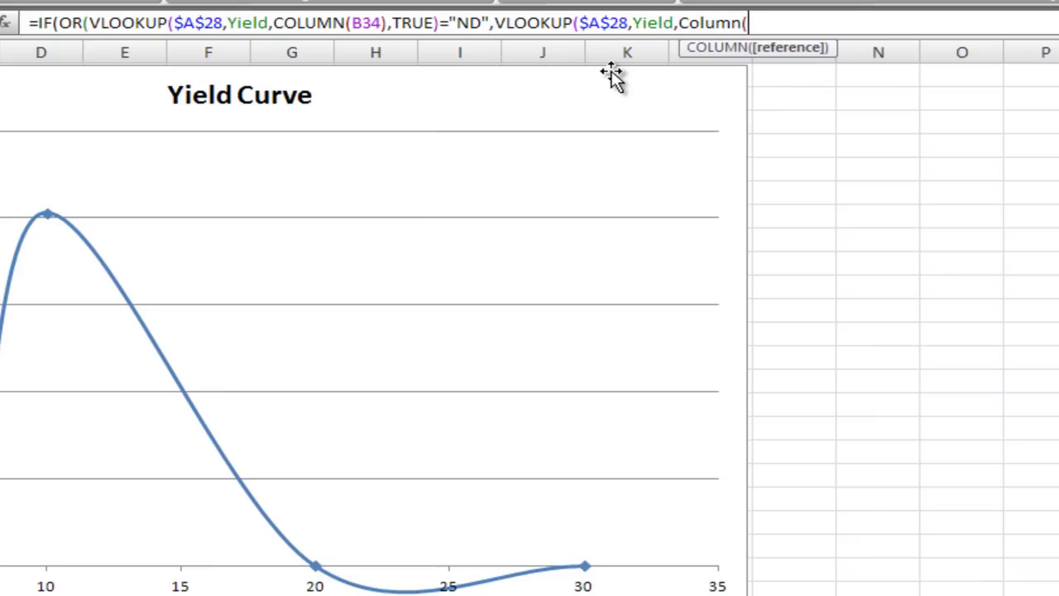
{"action": "type", "text": "B34),True)"}
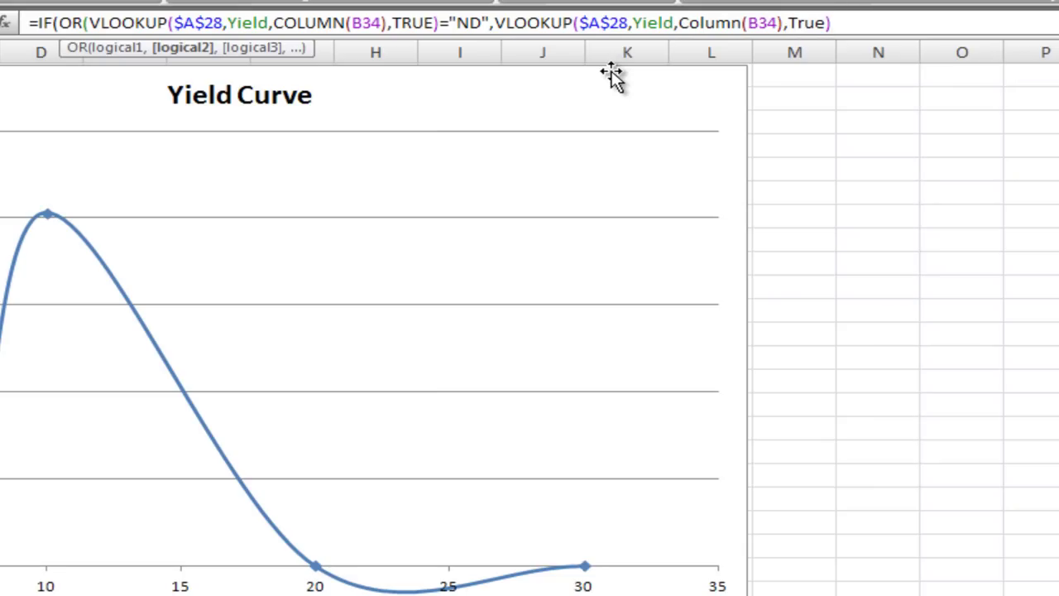
{"action": "type", "text": "=\"\"),"}
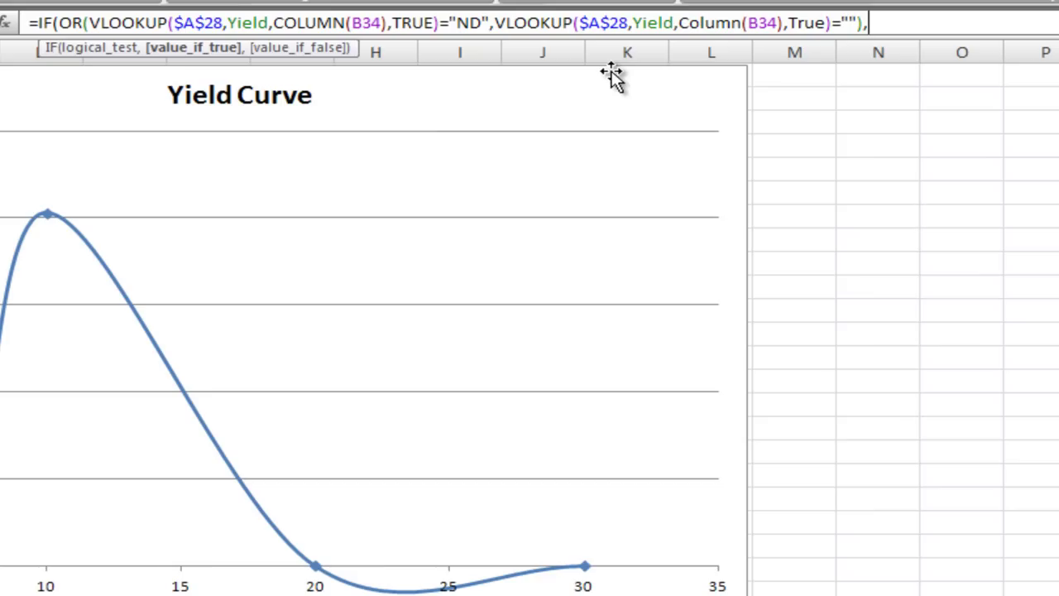
Complete the IF in B32 to return #N/A when true and otherwise VLOOKUP($A$28,Yield,COLUMN(B34),TRUE), and enter the formula.
{"action": "type", "text": "#N/A"}
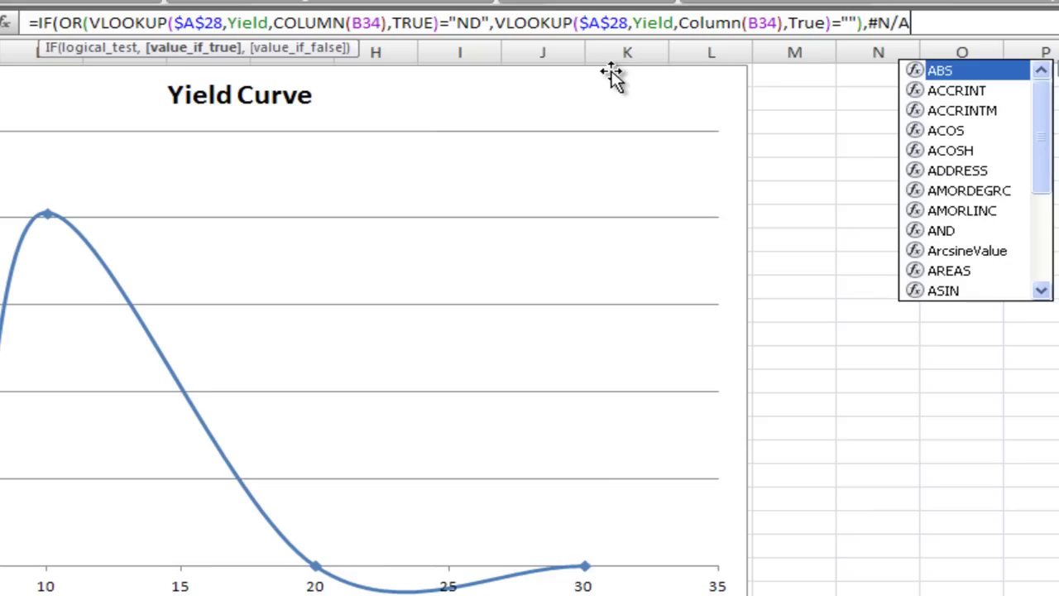
{"action": "type", "text": ","}
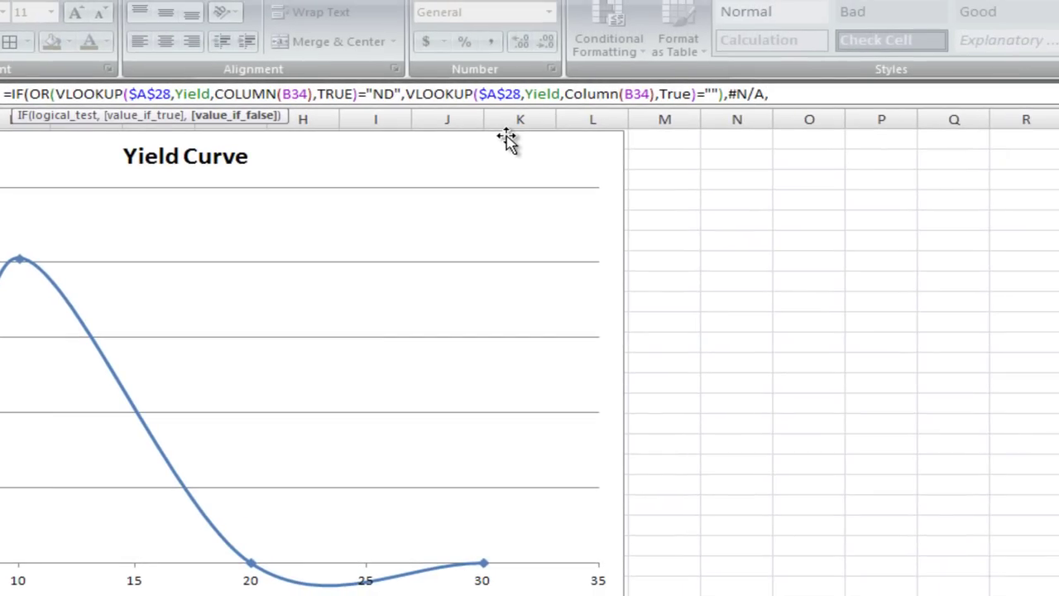
{"action": "type", "text": "C"}
{"action": "key", "text": "BackSpace"}
{"action": "type", "text": "Vlookup("}
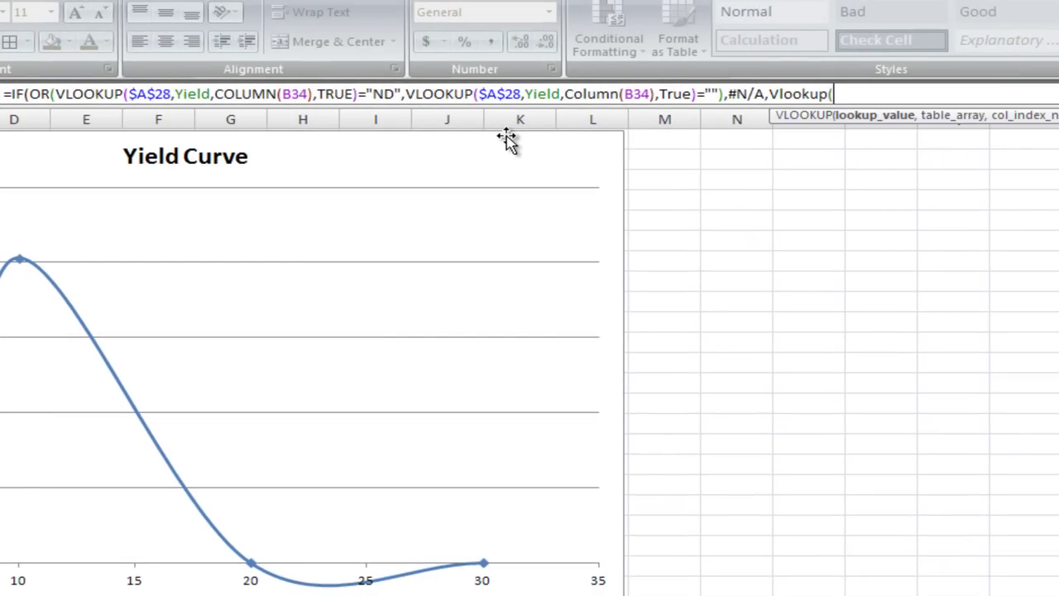
{"action": "type", "text": "$A$28"}
{"action": "key", "text": "F4"}
{"action": "type", "text": ",Yil"}
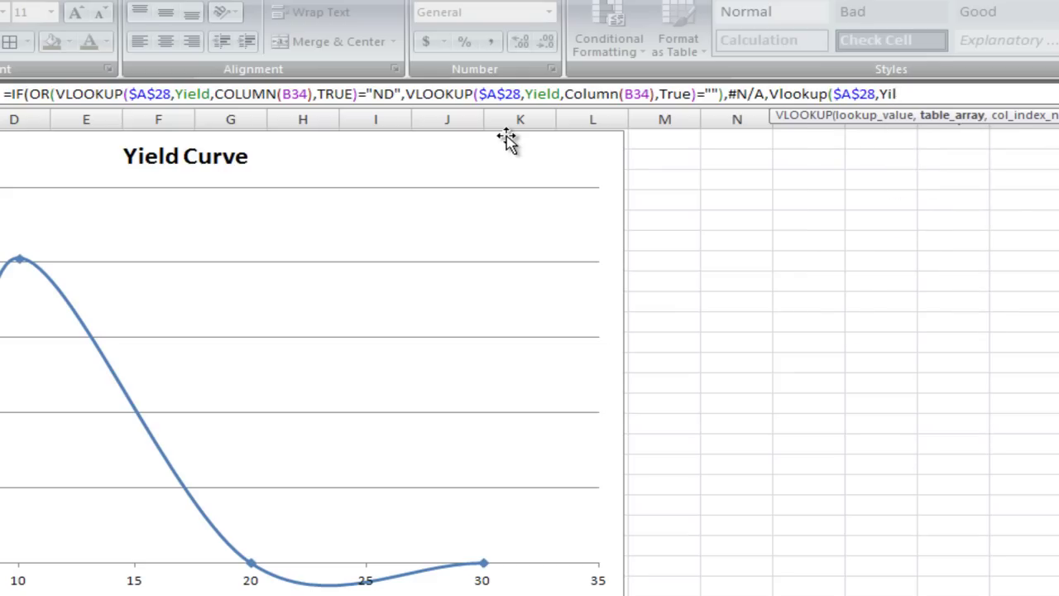
{"action": "key", "text": "BackSpace"}
{"action": "type", "text": "eld,Col"}
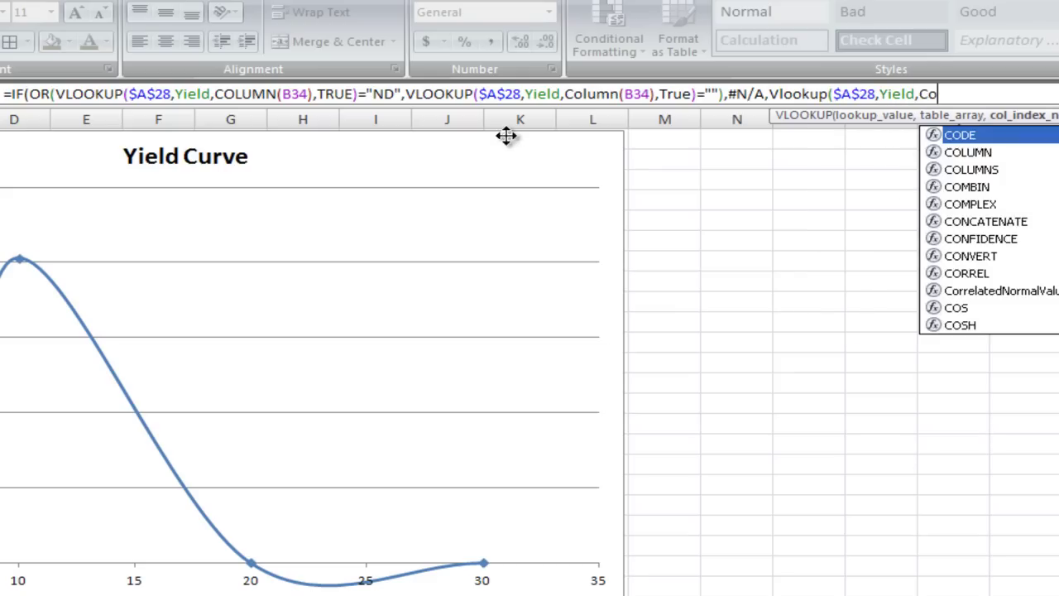
{"action": "type", "text": "umn("}
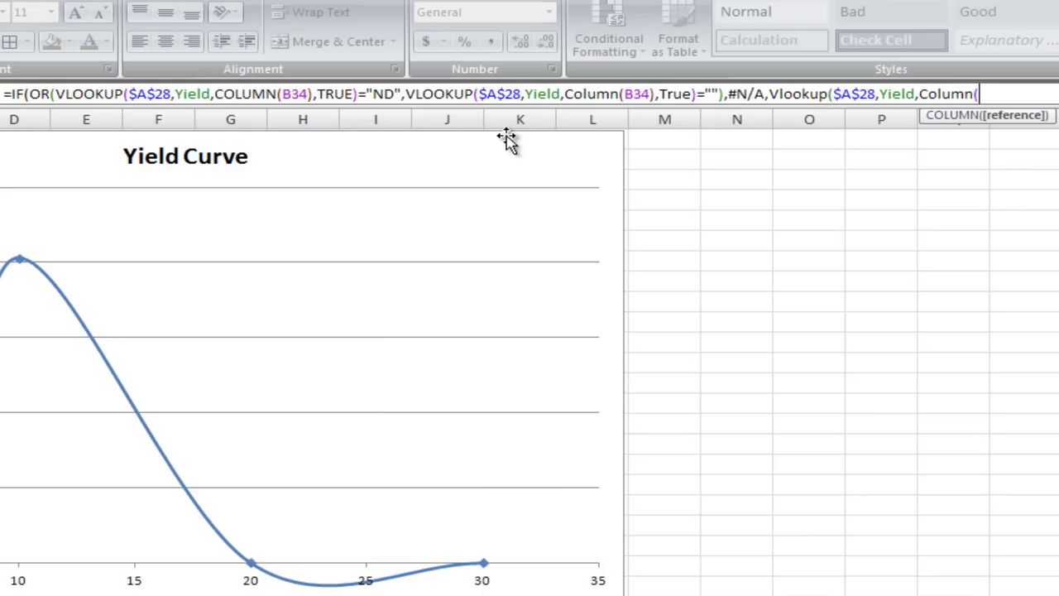
{"action": "type", "text": "B34),"}
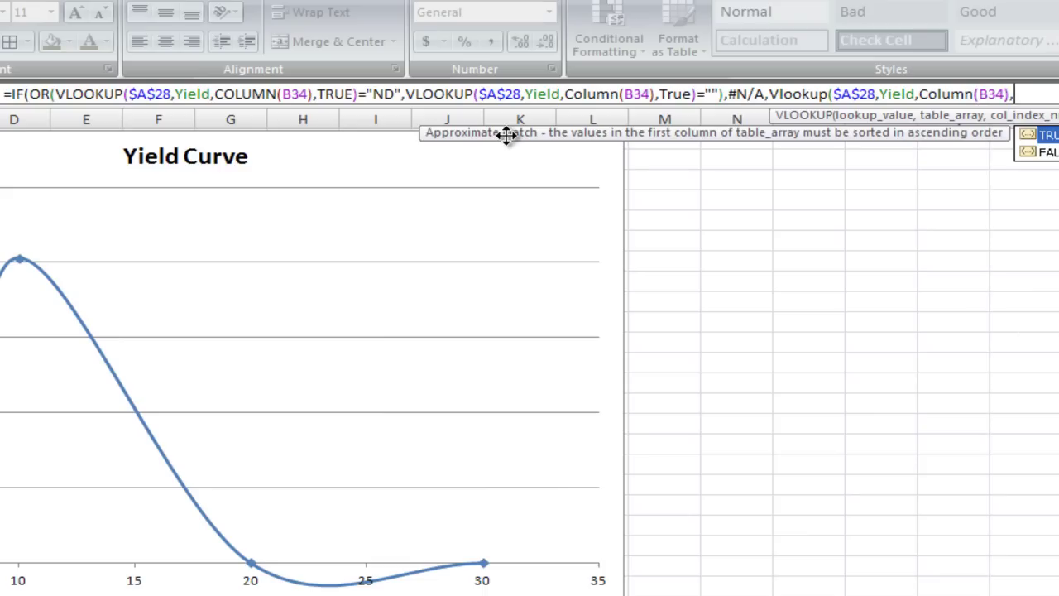
{"action": "type", "text": "True))"}
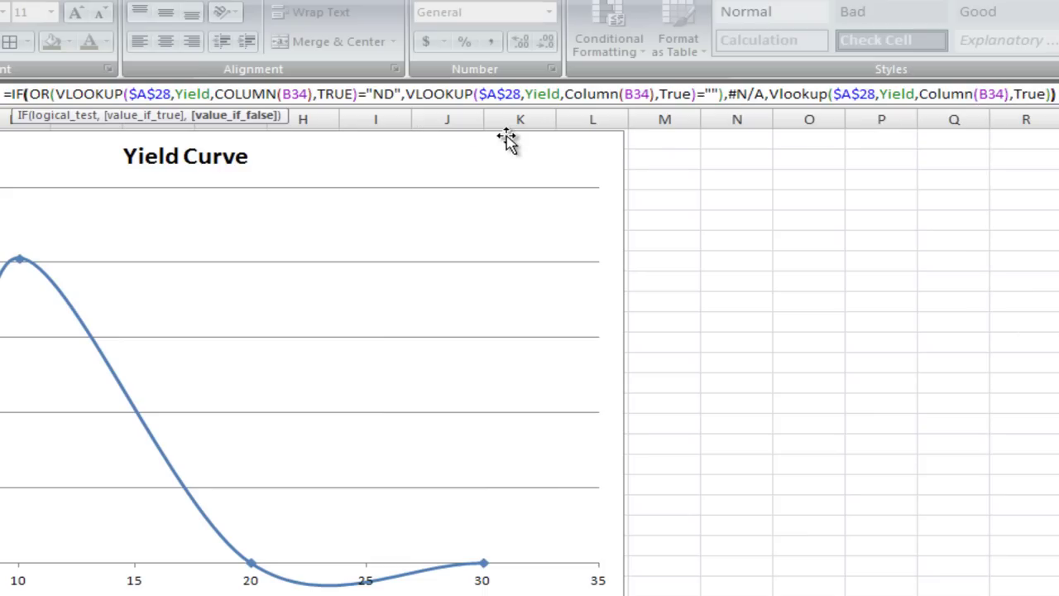
{"action": "key", "text": "Return"}
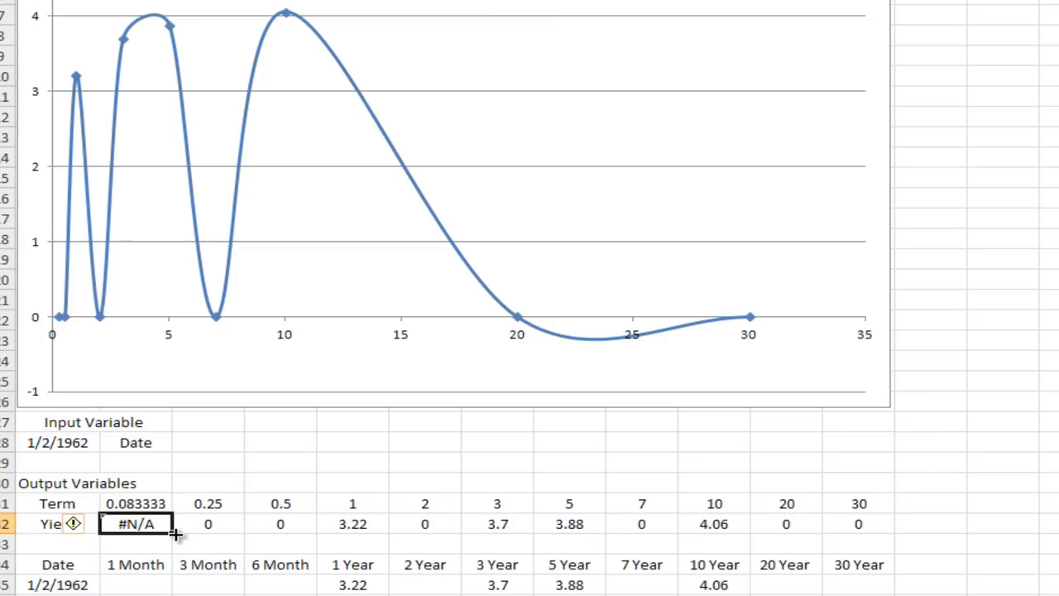
Fill the yield formula from B32 across to L32.
{"action": "left_click_drag", "start_coordinate": [173, 534], "coordinate": [863, 533]}
{"action": "scroll", "coordinate": [857, 549], "scroll_direction": "up", "scroll_amount": 2}
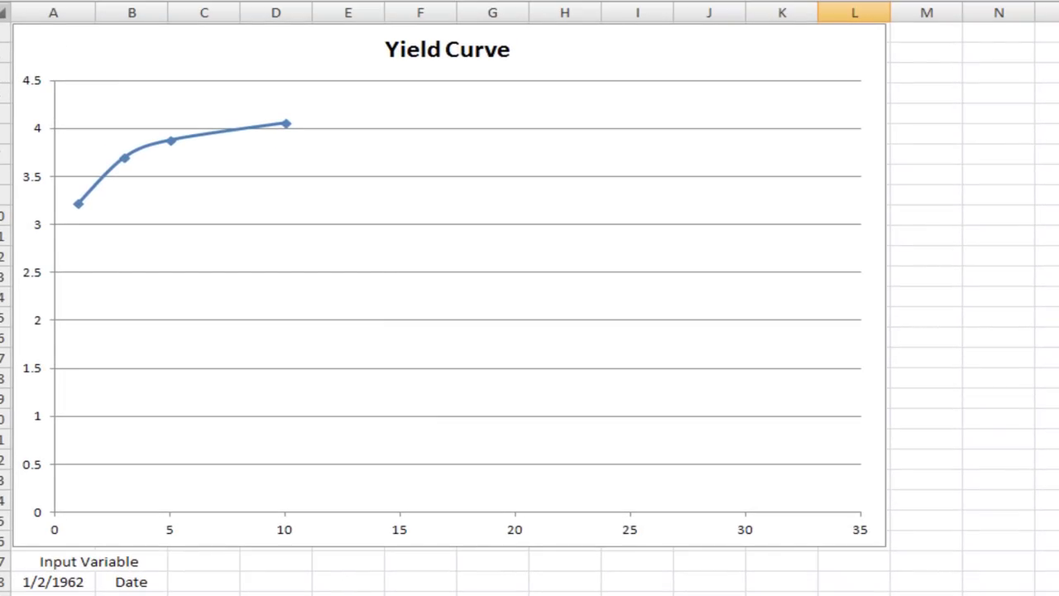
Examine the yields along row 32 from the 1-month to the 10-year term against the points on the chart.
{"action": "key", "text": "ctrl+Left"}
{"action": "key", "text": "Right"}
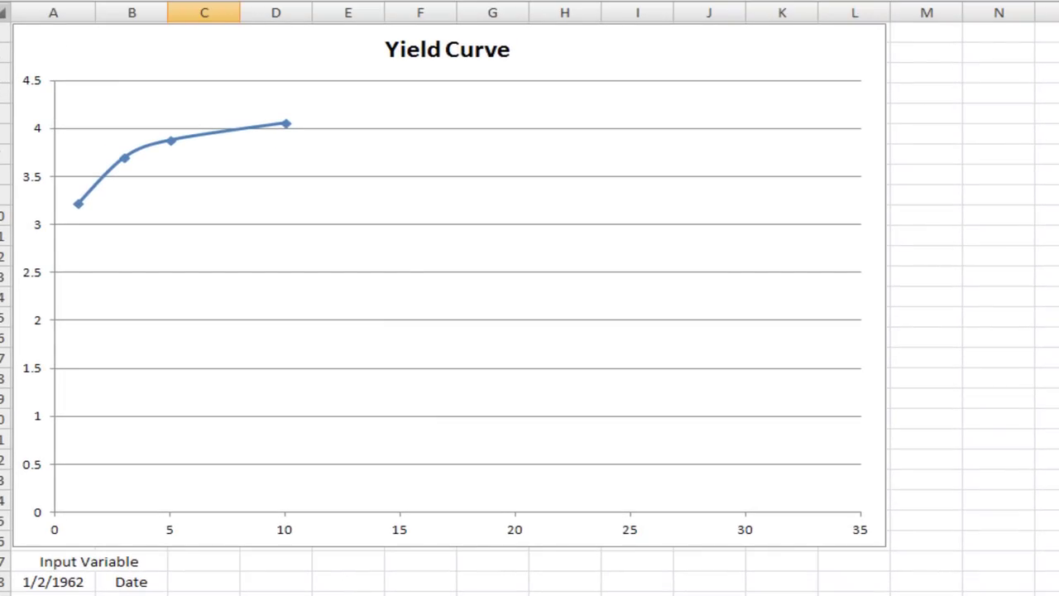
{"action": "key", "text": "Right"}
{"action": "key", "text": "Left"}
{"action": "key", "text": "Left"}
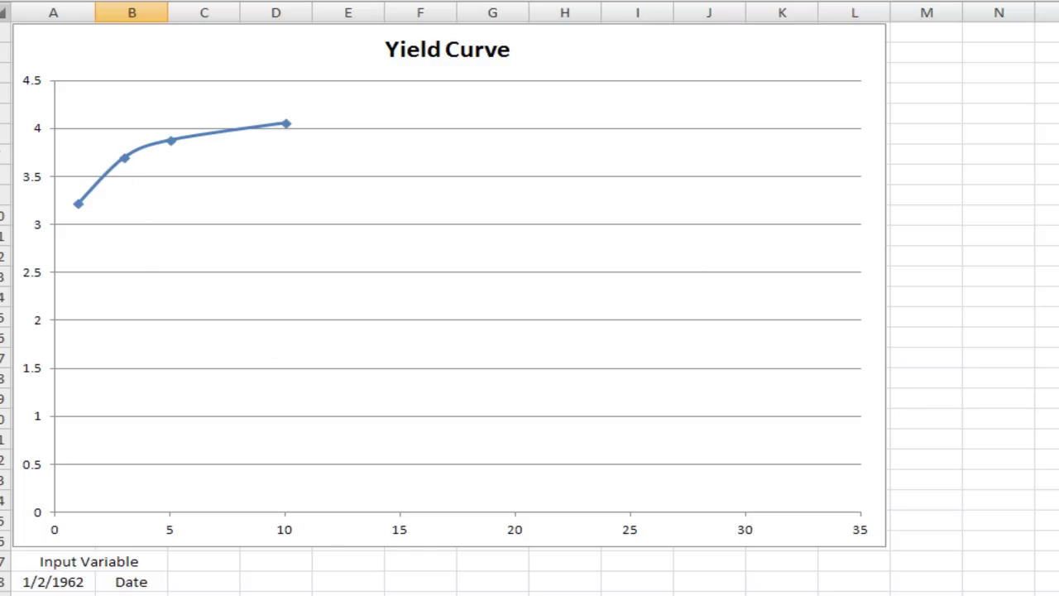
{"action": "key", "text": "Right"}
{"action": "key", "text": "Right"}
{"action": "key", "text": "Right"}
{"action": "key", "text": "Right"}
{"action": "key", "text": "Right"}
{"action": "key", "text": "Right"}
{"action": "key", "text": "Right"}
{"action": "key", "text": "Right"}
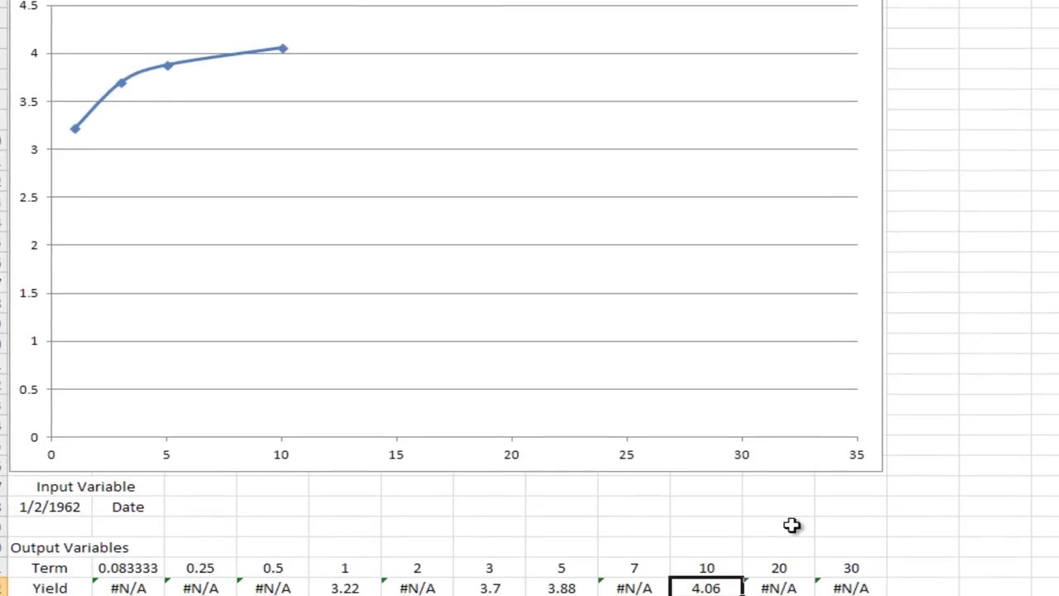
Compare the terms in B31:L31 with the yields in B32:L32 to see which terms lack a yield.
{"action": "left_click", "coordinate": [776, 539]}
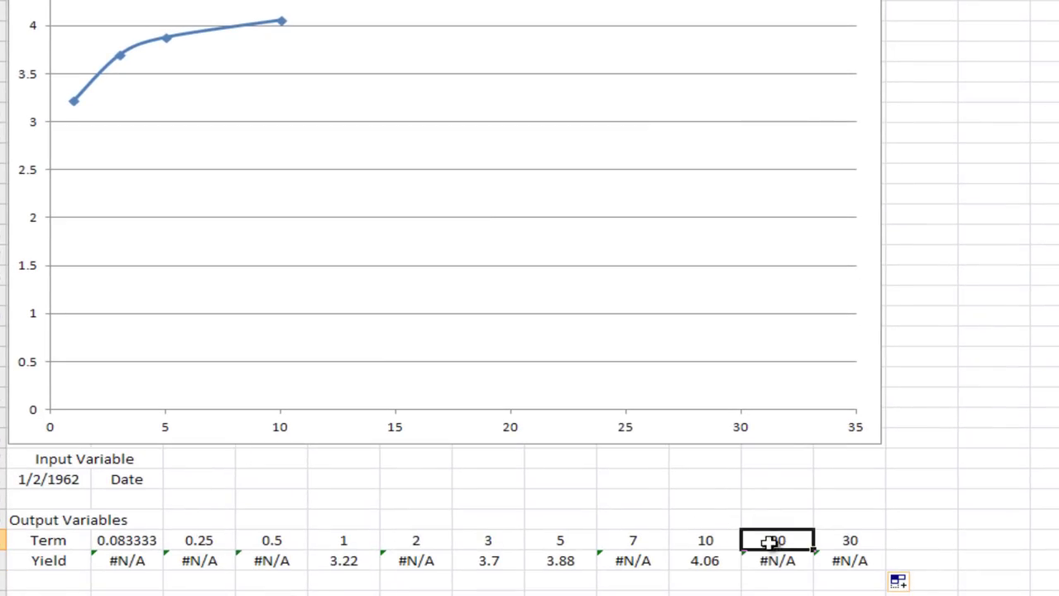
{"action": "left_click", "coordinate": [831, 550]}
{"action": "left_click", "coordinate": [725, 541]}
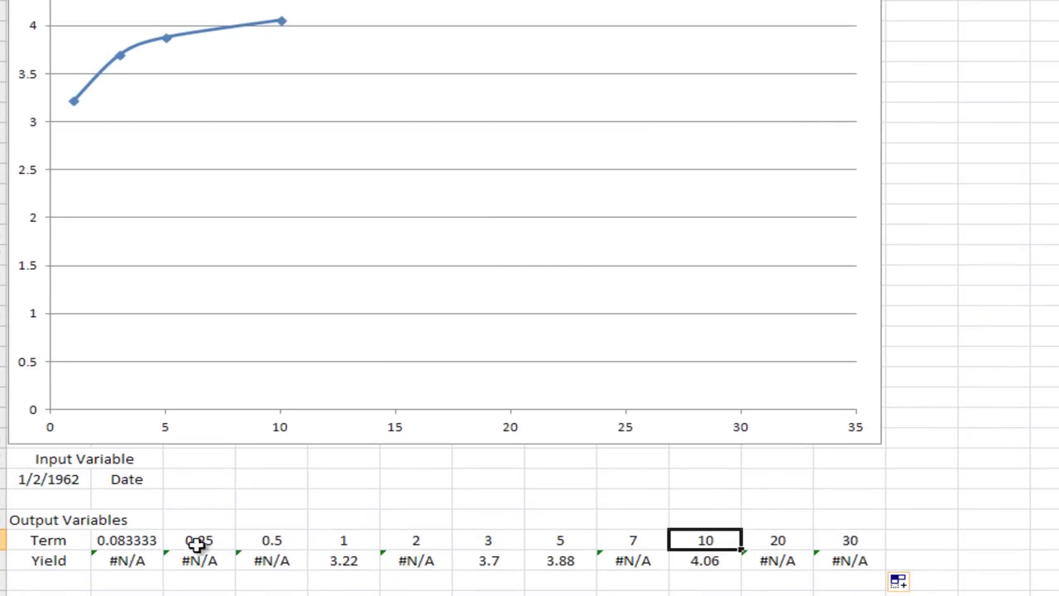
{"action": "left_click", "coordinate": [144, 542]}
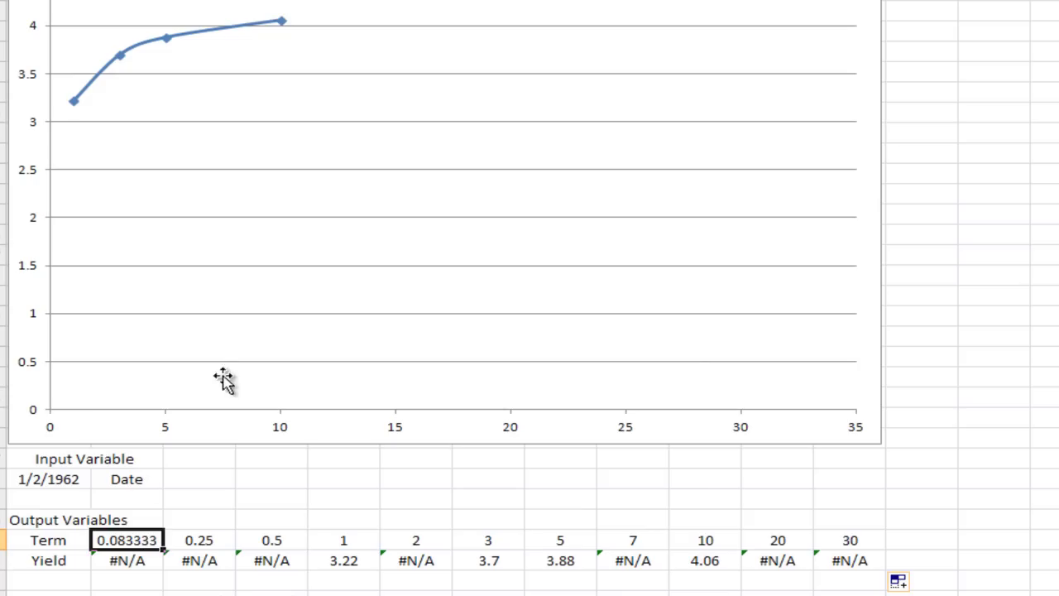
{"action": "left_click", "coordinate": [260, 540]}
{"action": "left_click", "coordinate": [356, 538]}
{"action": "left_click", "coordinate": [422, 539]}
{"action": "left_click", "coordinate": [497, 538]}
{"action": "left_click", "coordinate": [563, 539]}
{"action": "left_click", "coordinate": [637, 539]}
{"action": "left_click", "coordinate": [692, 540]}
{"action": "left_click", "coordinate": [787, 539]}
{"action": "left_click", "coordinate": [853, 539]}
{"action": "left_click_drag", "start_coordinate": [131, 536], "coordinate": [844, 542]}
{"action": "left_click_drag", "start_coordinate": [156, 561], "coordinate": [836, 560]}
Wrap the 30/360 term in B31 in an IF that returns #N/A when B32="#N/A" and 30/360 otherwise.
{"action": "left_click", "coordinate": [142, 540]}
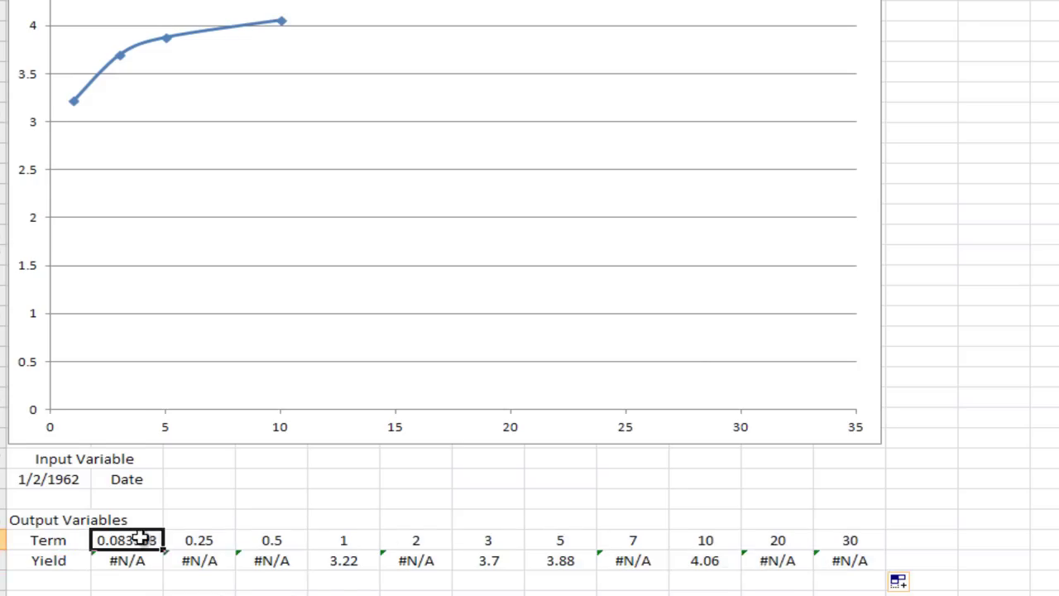
{"action": "left_click", "coordinate": [261, 17]}
{"action": "type", "text": "if(30/360"}
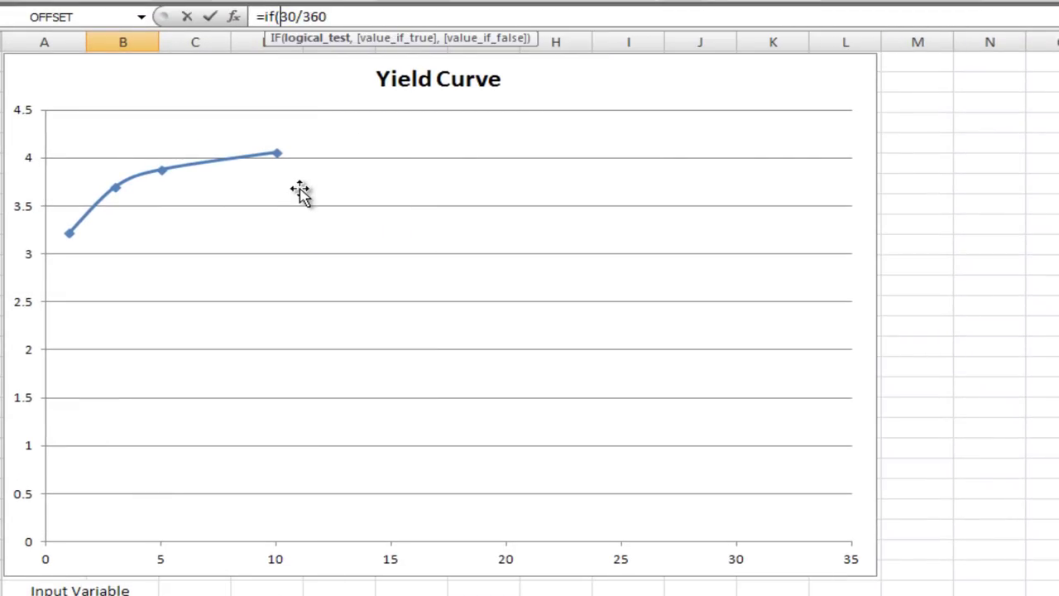
{"action": "left_click", "coordinate": [136, 577]}
{"action": "type", "text": "="}
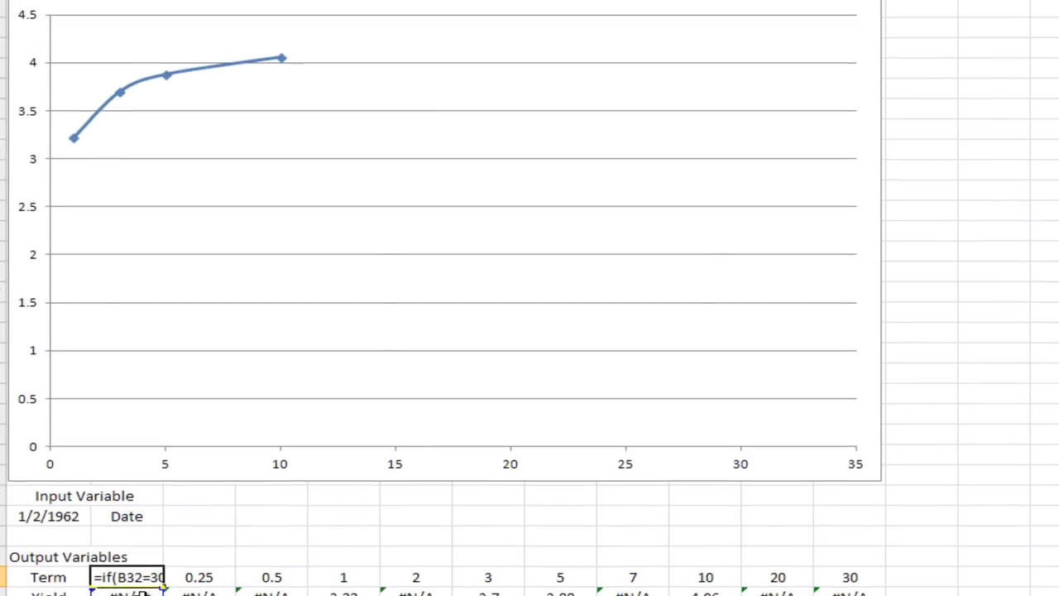
{"action": "type", "text": "\"N"}
{"action": "key", "text": "BackSpace"}
{"action": "type", "text": "#N/A\","}
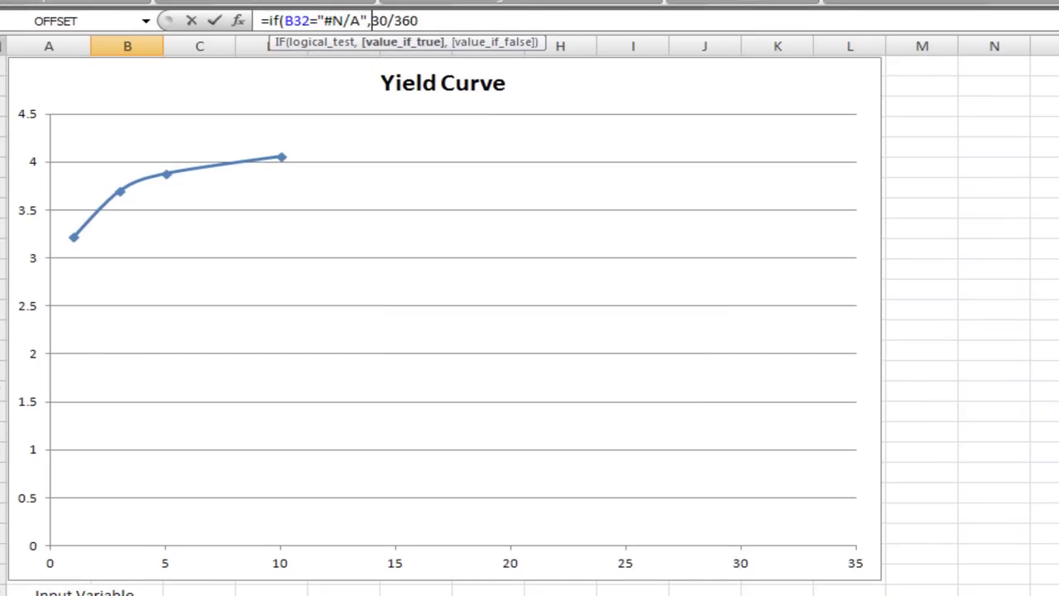
{"action": "type", "text": "#N/a"}
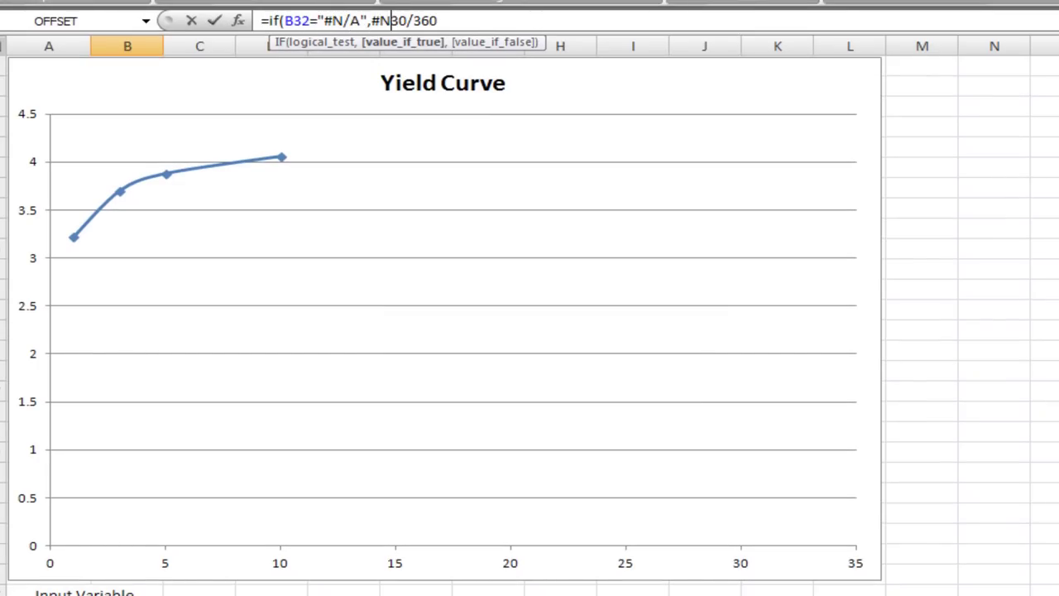
{"action": "key", "text": "BackSpace"}
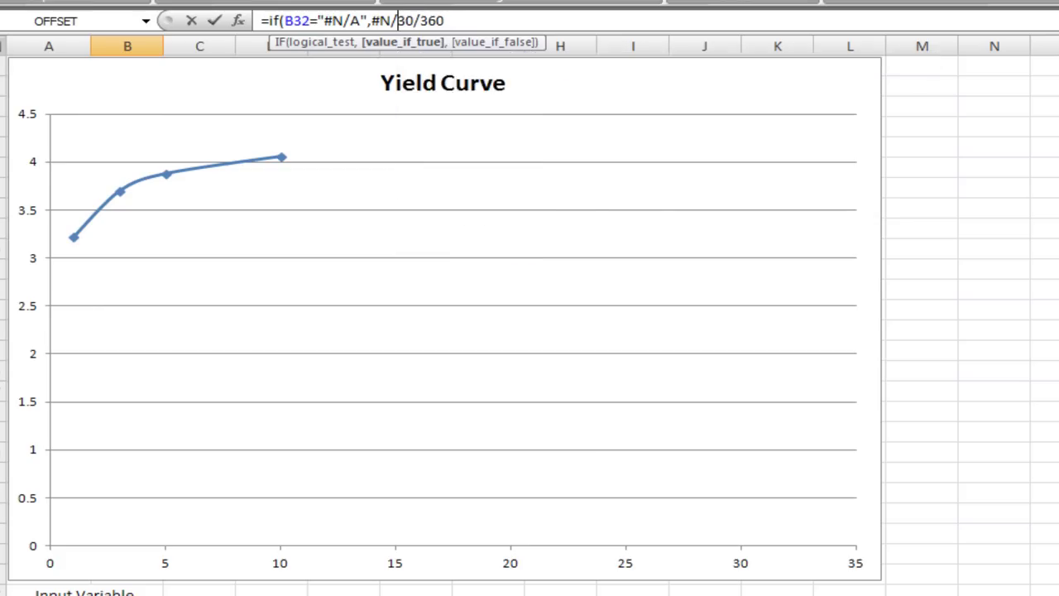
{"action": "type", "text": "A,"}
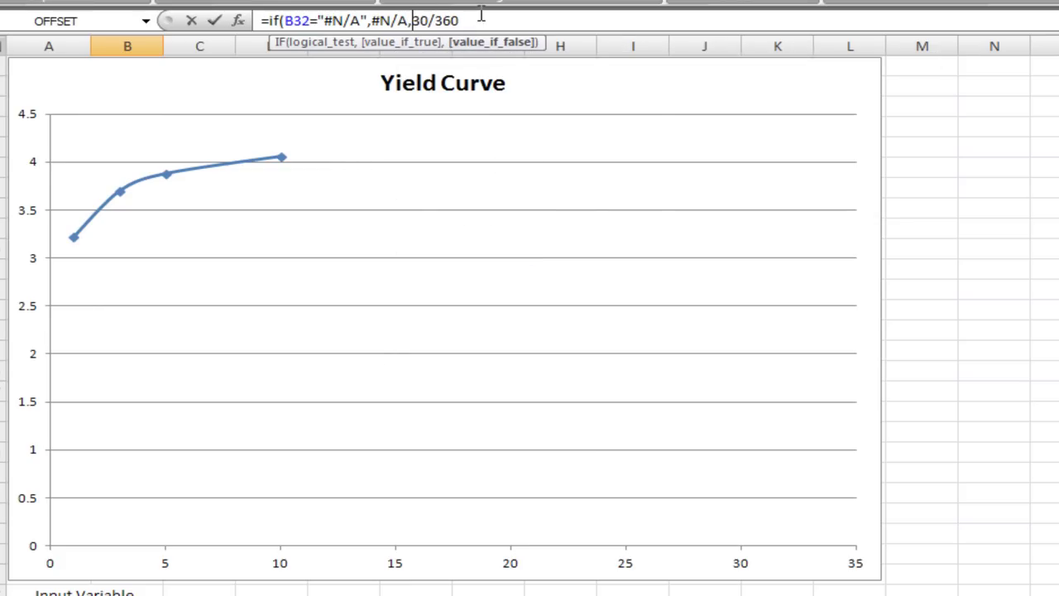
{"action": "key", "text": "Return"}
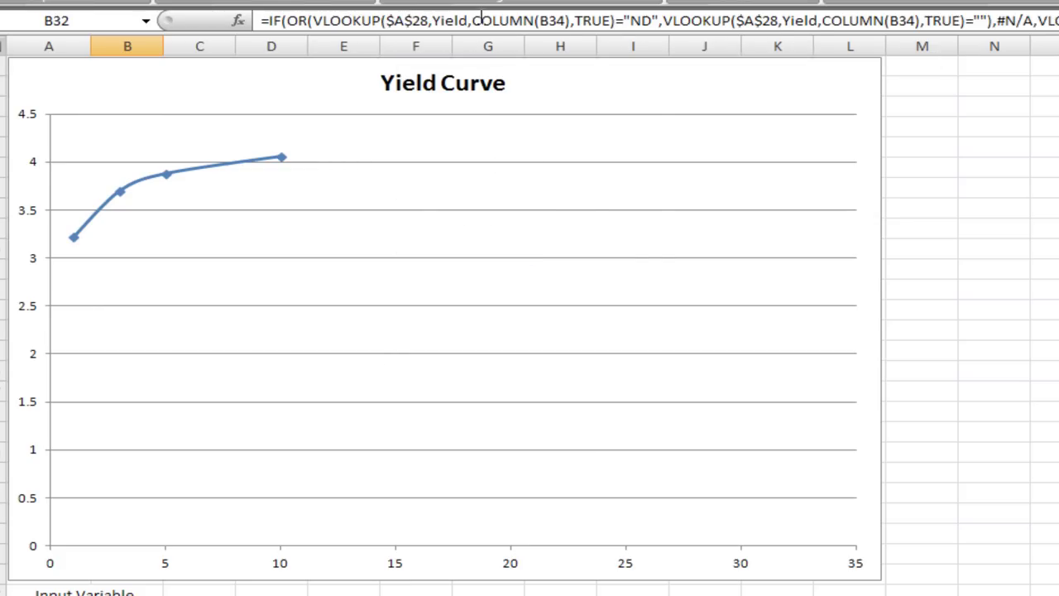
Wrap the 90/360 term in C31 in an IF that returns #N/A when C32="#N/A" and 90/360 otherwise.
{"action": "key", "text": "Up"}
{"action": "key", "text": "Right"}
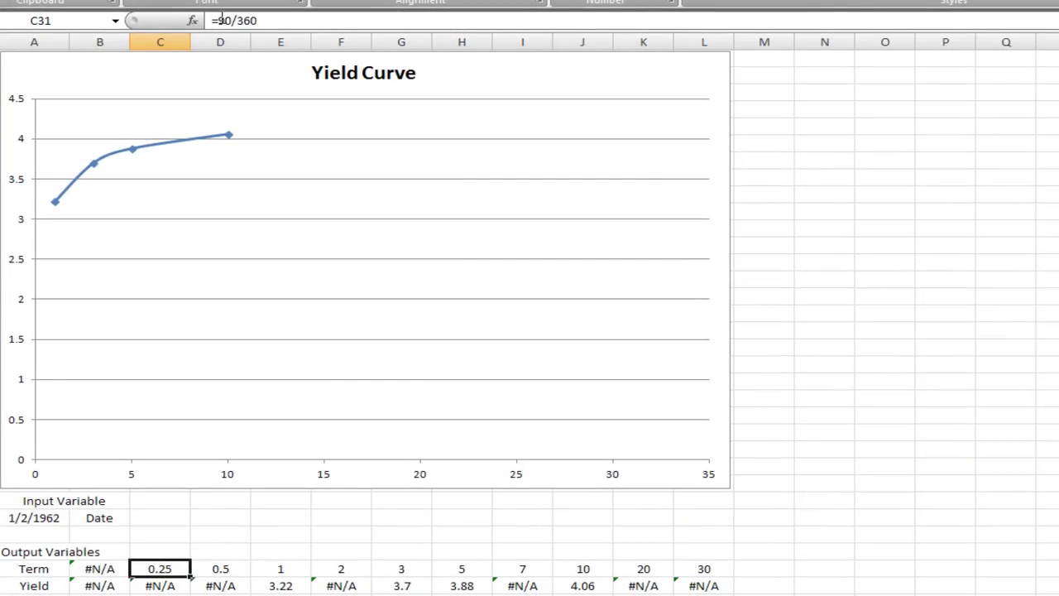
{"action": "left_click", "coordinate": [222, 18]}
{"action": "type", "text": "if("}
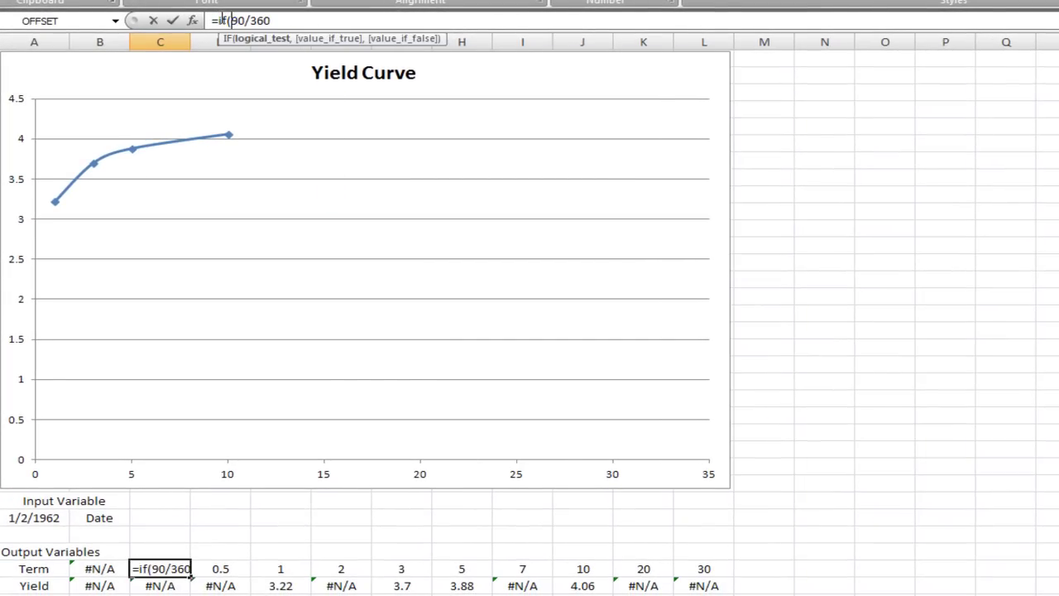
{"action": "left_click", "coordinate": [158, 584]}
{"action": "type", "text": "=\"#N/A"}
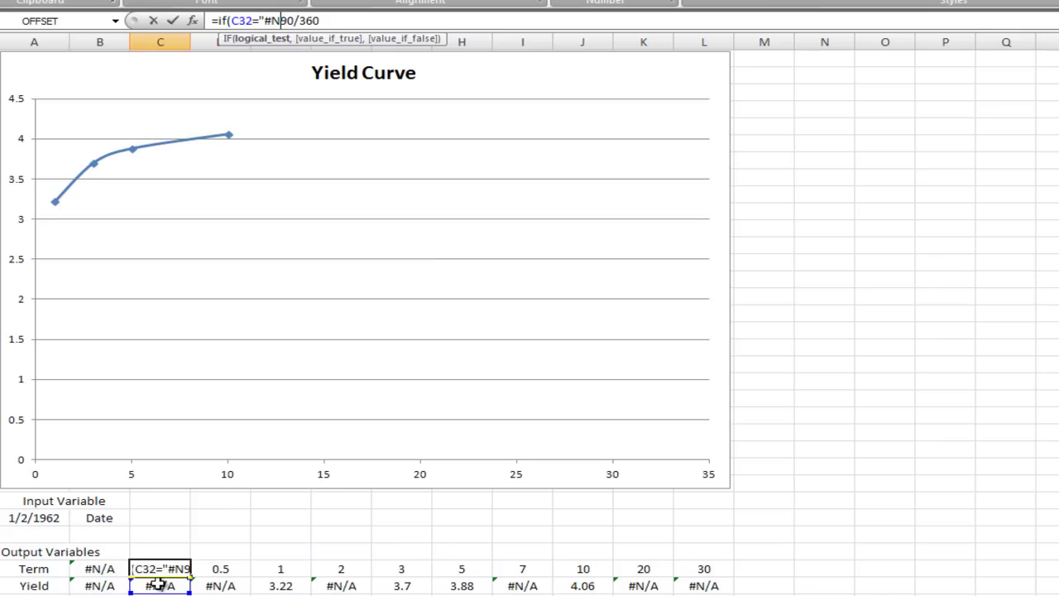
{"action": "type", "text": "\",#N/"}
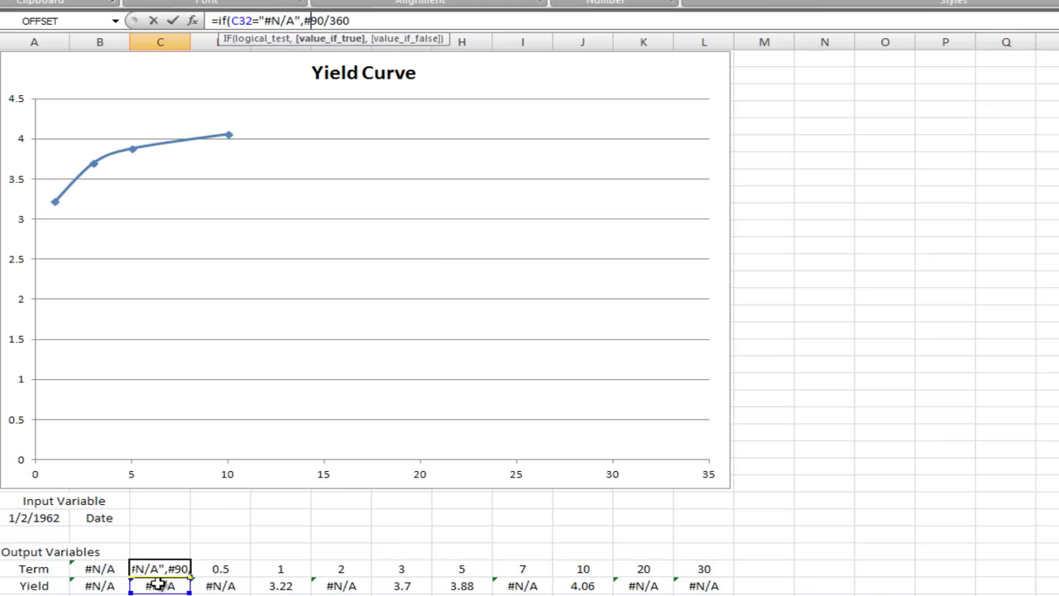
{"action": "type", "text": "A,"}
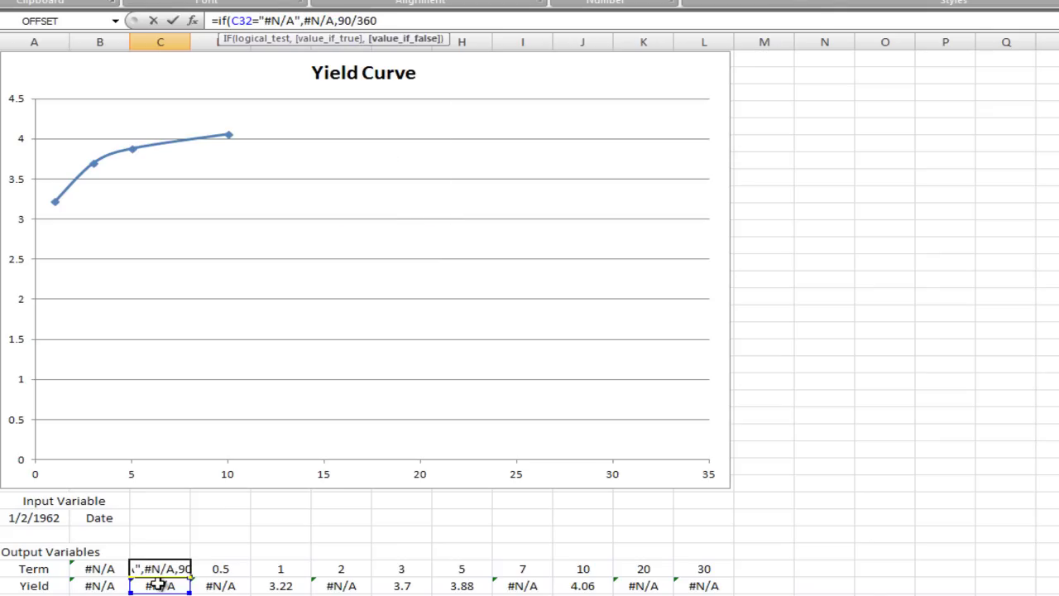
{"action": "left_click", "coordinate": [414, 24]}
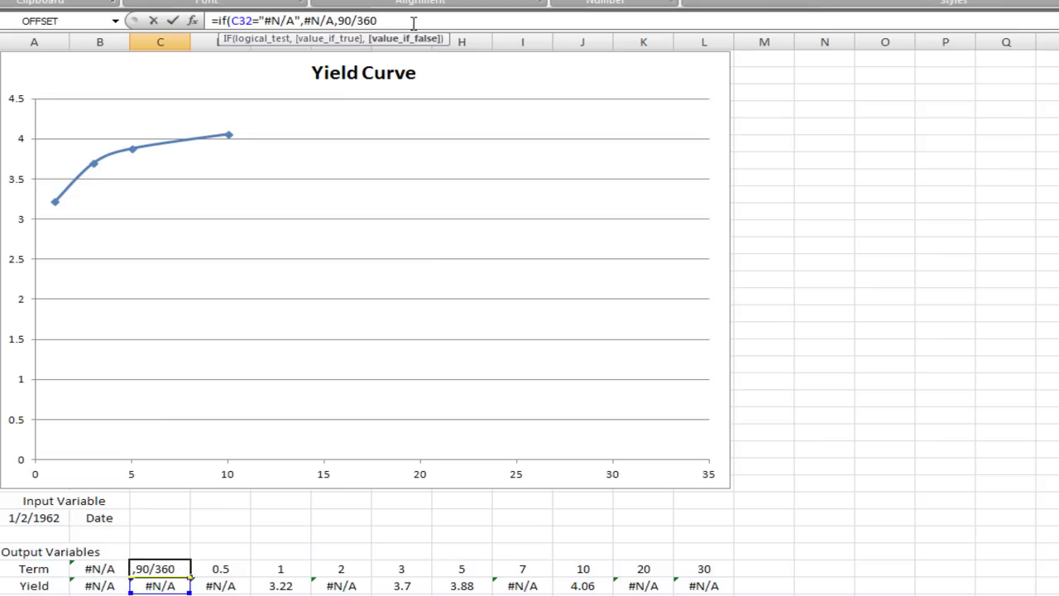
{"action": "type", "text": ")"}
{"action": "key", "text": "Return"}
Copy the C31 formula to D31 and change its term there to 180/360.
{"action": "key", "text": "Up"}
{"action": "key", "text": "ctrl+c"}
{"action": "key", "text": "Right"}
{"action": "key", "text": "ctrl+v"}
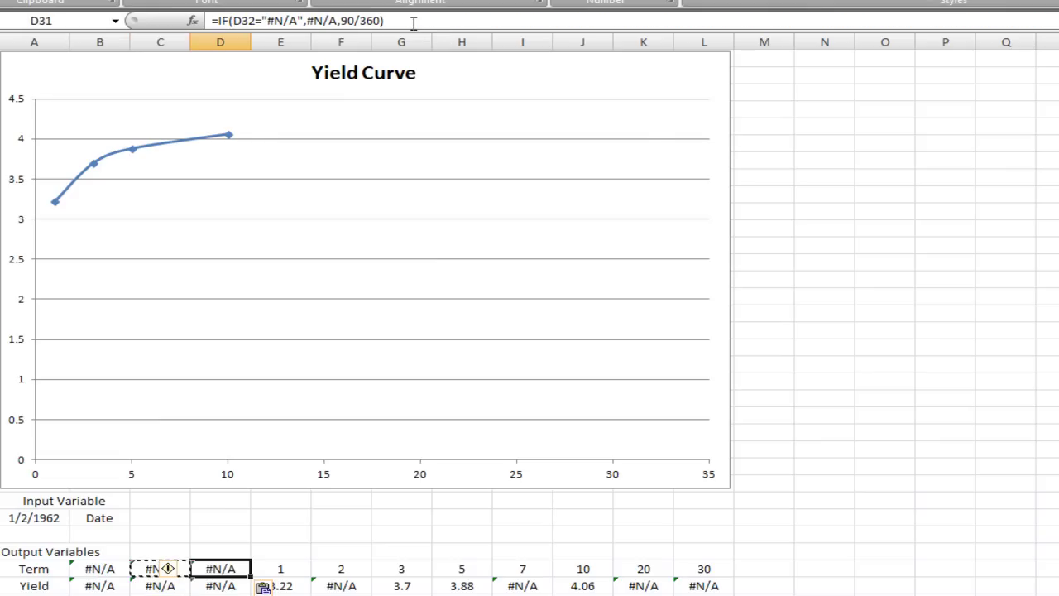
{"action": "double_click", "coordinate": [347, 20]}
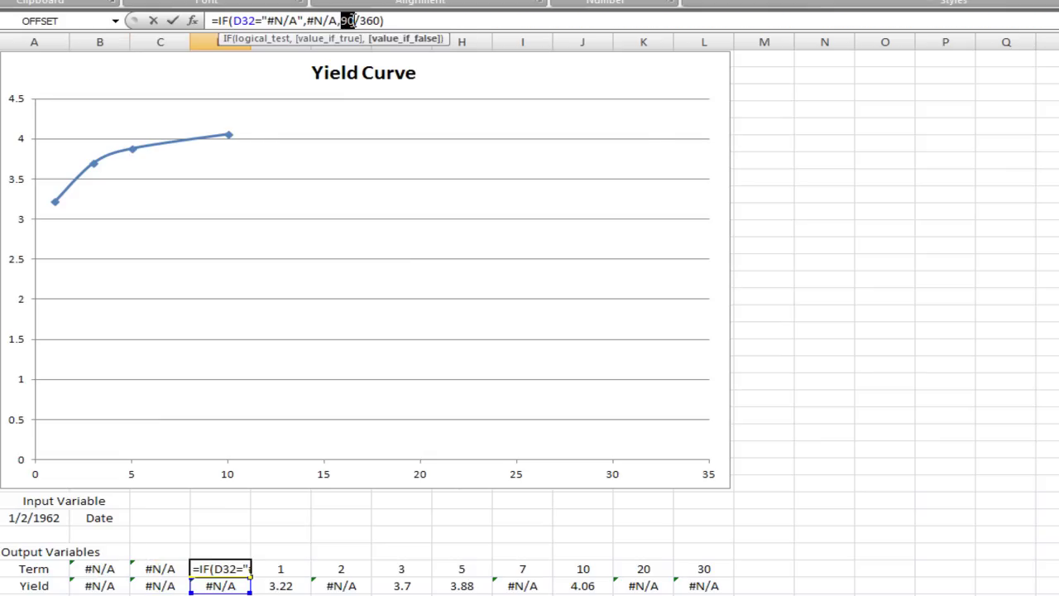
{"action": "type", "text": "180"}
{"action": "key", "text": "Return"}
{"action": "key", "text": "Up"}
{"action": "key", "text": "Right"}
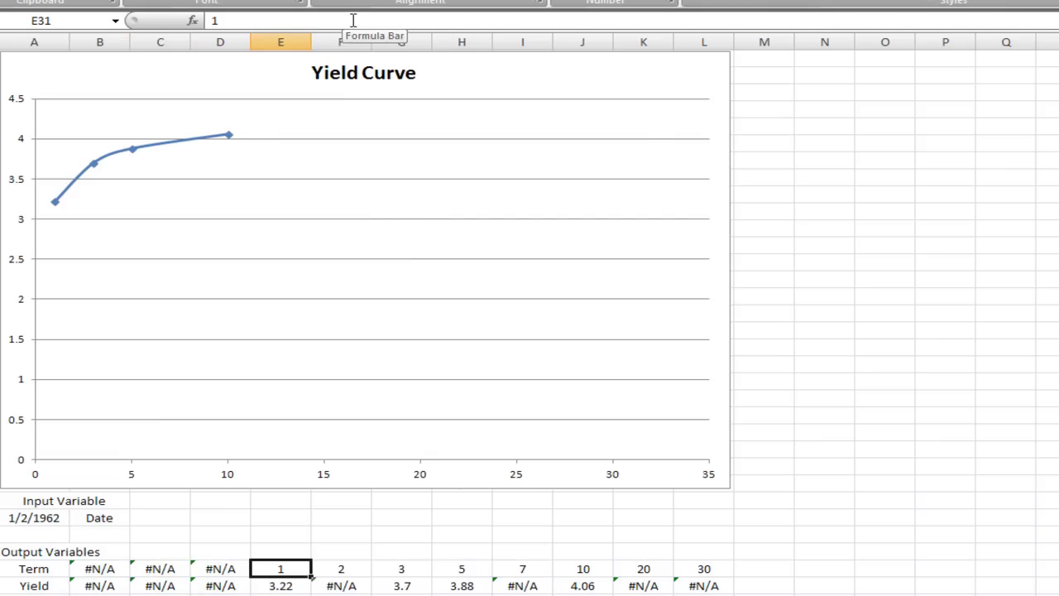
Copy the D31 term formula into each cell from E31 to L31.
{"action": "key", "text": "Left"}
{"action": "key", "text": "ctrl+c"}
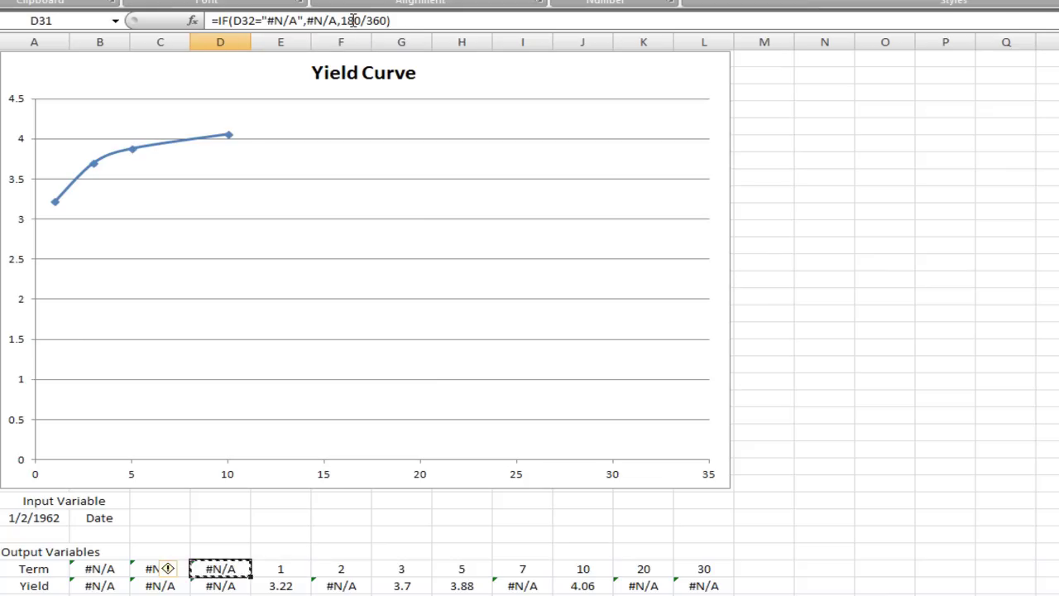
{"action": "key", "text": "Right"}
{"action": "key", "text": "ctrl+v"}
{"action": "key", "text": "Right"}
{"action": "key", "text": "ctrl+v"}
{"action": "key", "text": "Right"}
{"action": "key", "text": "ctrl+v"}
{"action": "key", "text": "Right"}
{"action": "key", "text": "ctrl+v"}
{"action": "key", "text": "Right"}
{"action": "key", "text": "ctrl+v"}
{"action": "key", "text": "Right"}
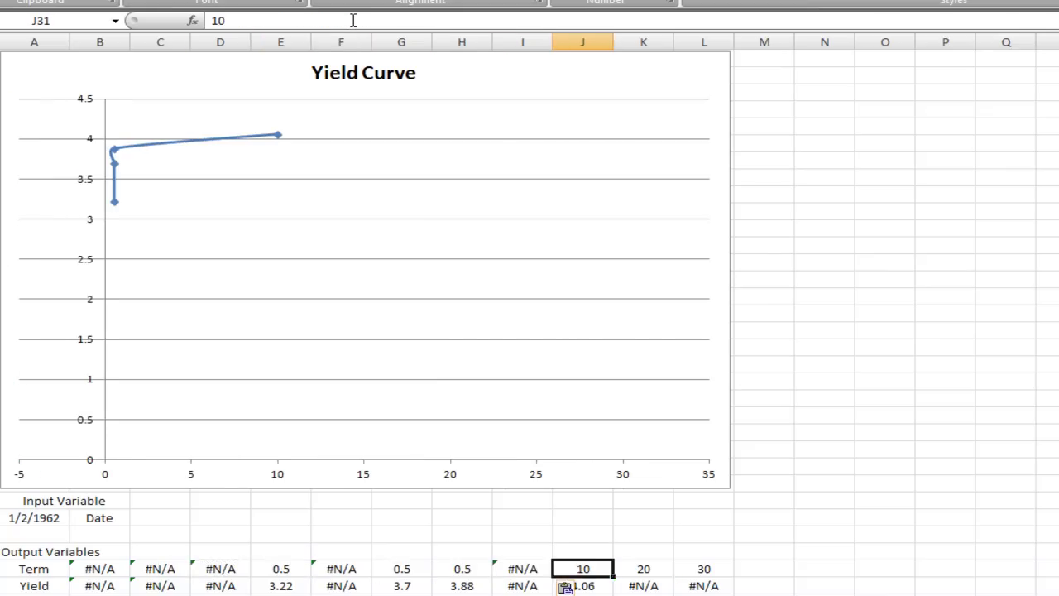
{"action": "key", "text": "ctrl+v"}
{"action": "key", "text": "Right"}
{"action": "key", "text": "ctrl+v"}
{"action": "key", "text": "Right"}
{"action": "key", "text": "ctrl+v"}
Replace 180/360 in the E31 term formula with 1.
{"action": "key", "text": "Left"}
{"action": "key", "text": "Left"}
{"action": "key", "text": "Left"}
{"action": "key", "text": "Left"}
{"action": "key", "text": "Left"}
{"action": "key", "text": "Left"}
{"action": "key", "text": "Left"}
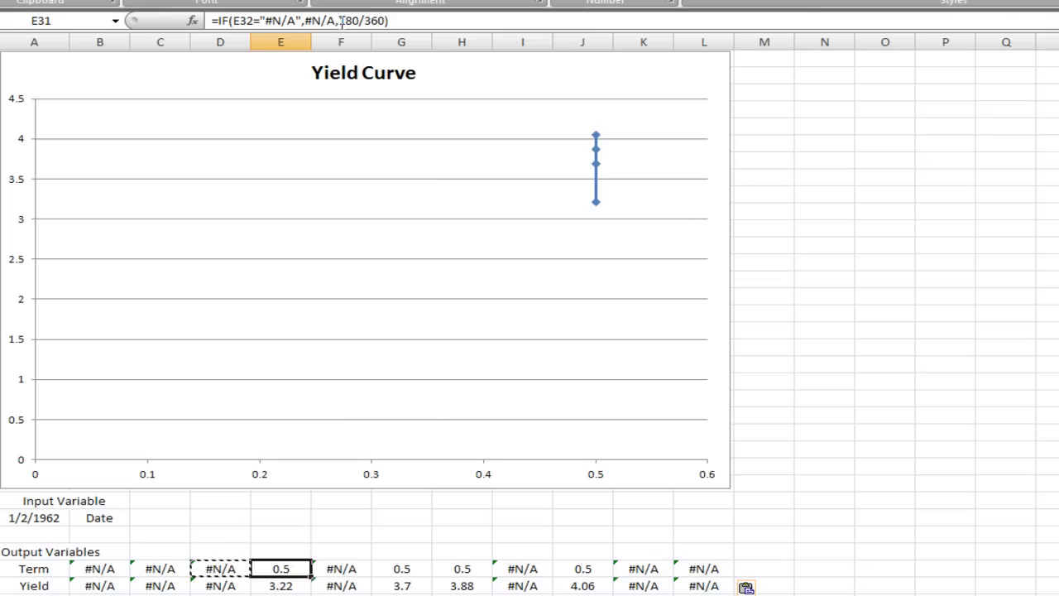
{"action": "left_click_drag", "start_coordinate": [341, 21], "coordinate": [369, 21]}
{"action": "type", "text": "1"}
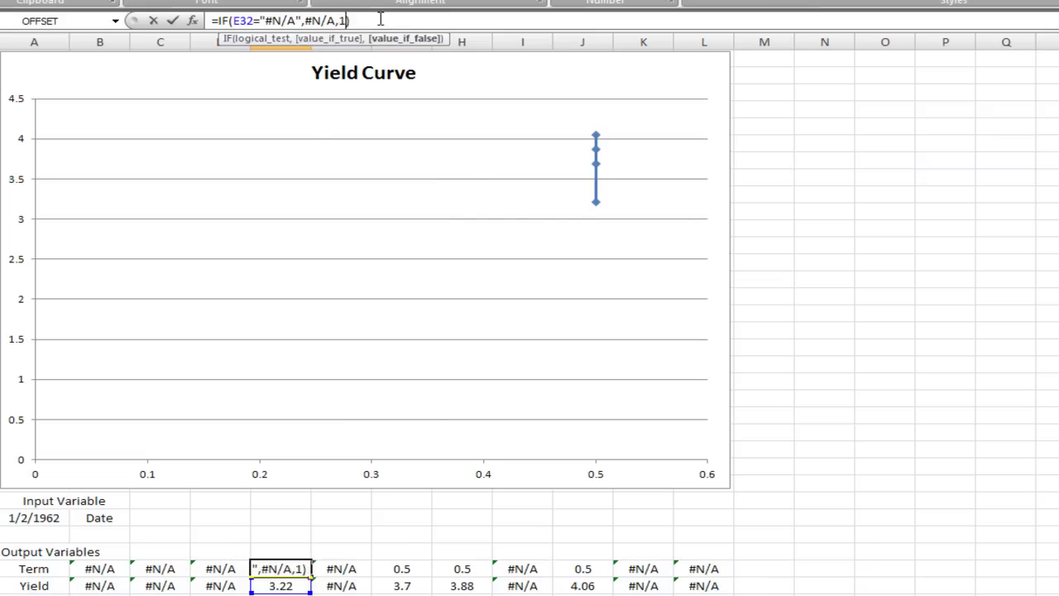
{"action": "key", "text": "ctrl+Return"}
Replace 180/360 with 2 in the F31 term formula and with 3 in G31.
{"action": "key", "text": "Right"}
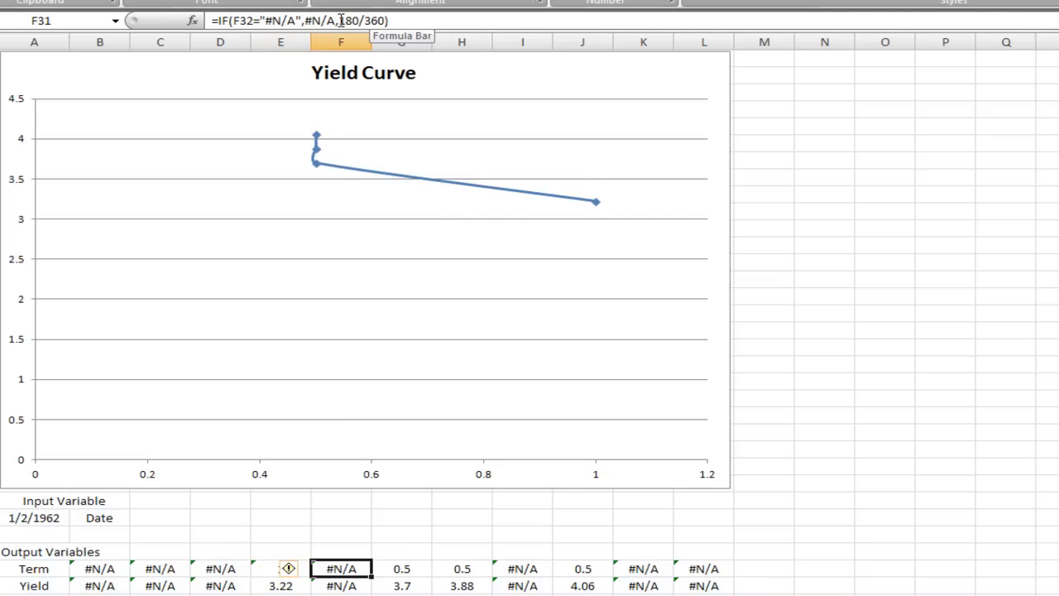
{"action": "left_click_drag", "start_coordinate": [340, 21], "coordinate": [369, 20]}
{"action": "key", "text": "Return"}
{"action": "key", "text": "Up"}
{"action": "key", "text": "Right"}
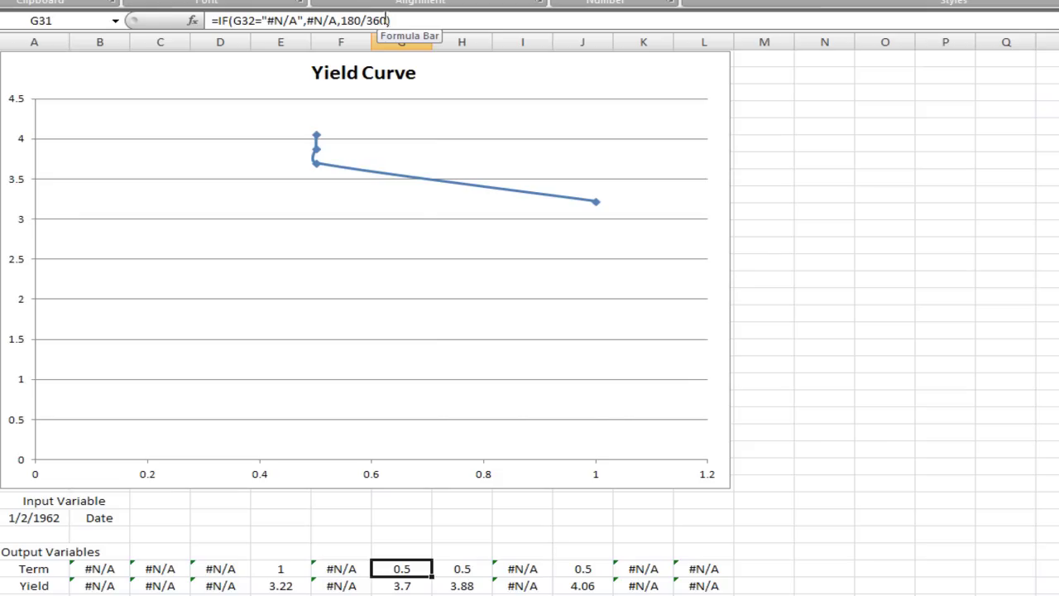
{"action": "left_click_drag", "start_coordinate": [389, 20], "coordinate": [340, 21]}
{"action": "type", "text": "3"}
{"action": "key", "text": "ctrl+Return"}
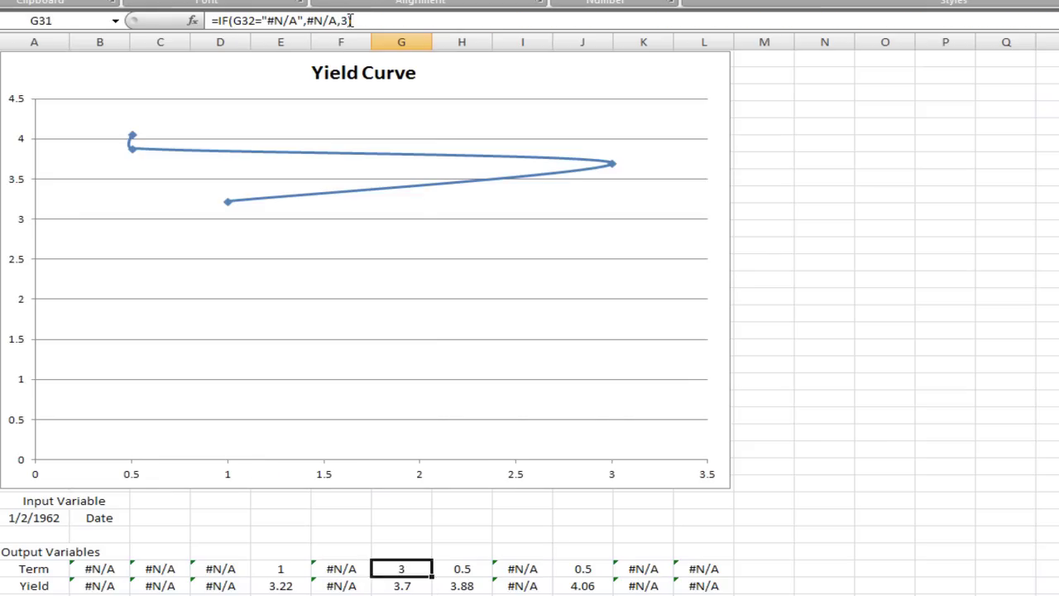
Replace 180/360 with 5 in the H31 term formula and with 7 in I31.
{"action": "key", "text": "Right"}
{"action": "left_click_drag", "start_coordinate": [340, 21], "coordinate": [354, 21]}
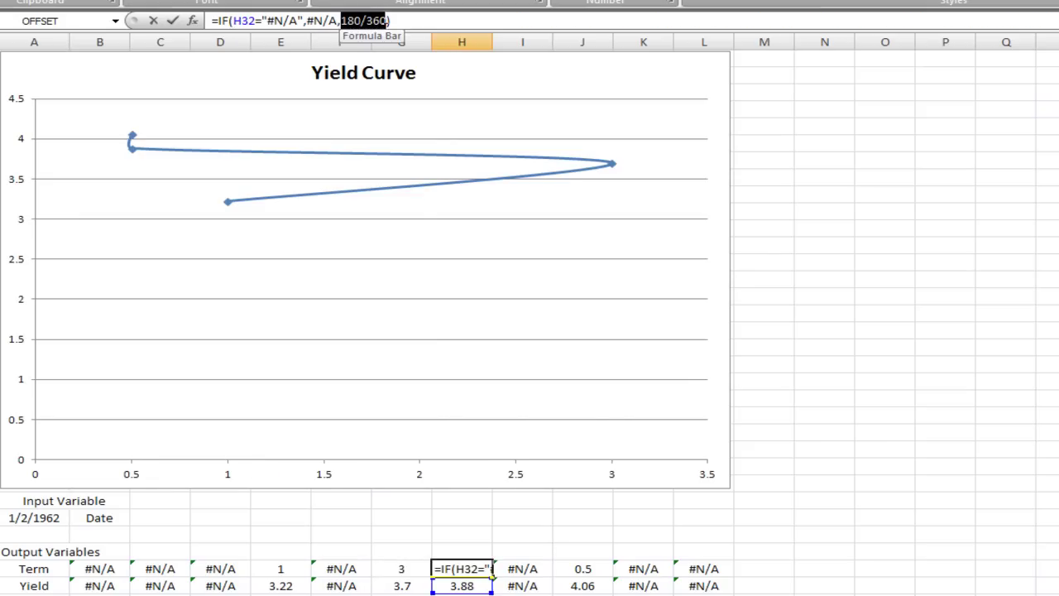
{"action": "type", "text": "3"}
{"action": "key", "text": "Return"}
{"action": "key", "text": "Up"}
{"action": "key", "text": "Right"}
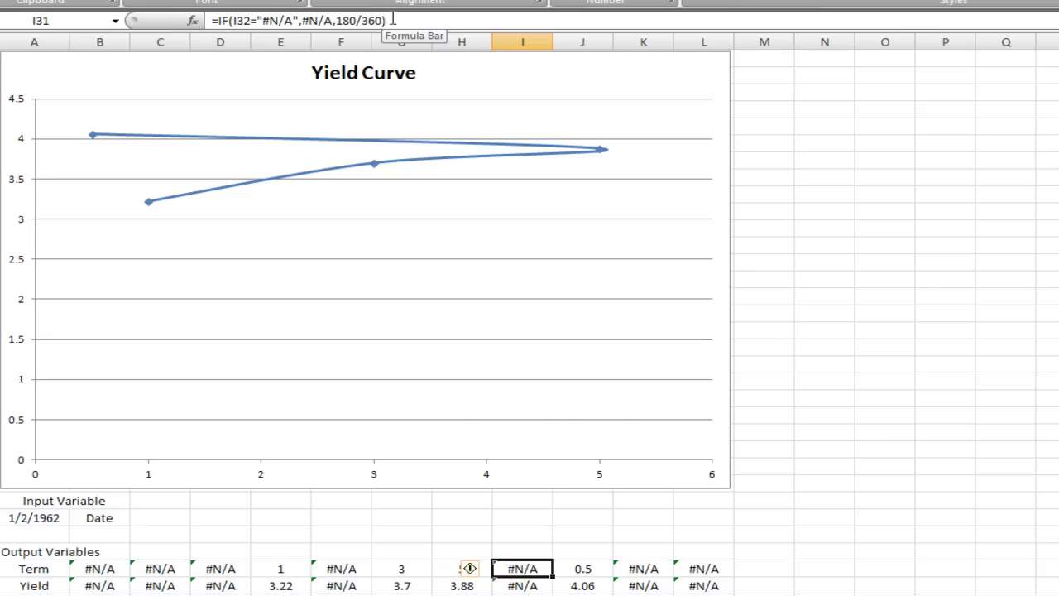
{"action": "left_click_drag", "start_coordinate": [383, 21], "coordinate": [375, 21]}
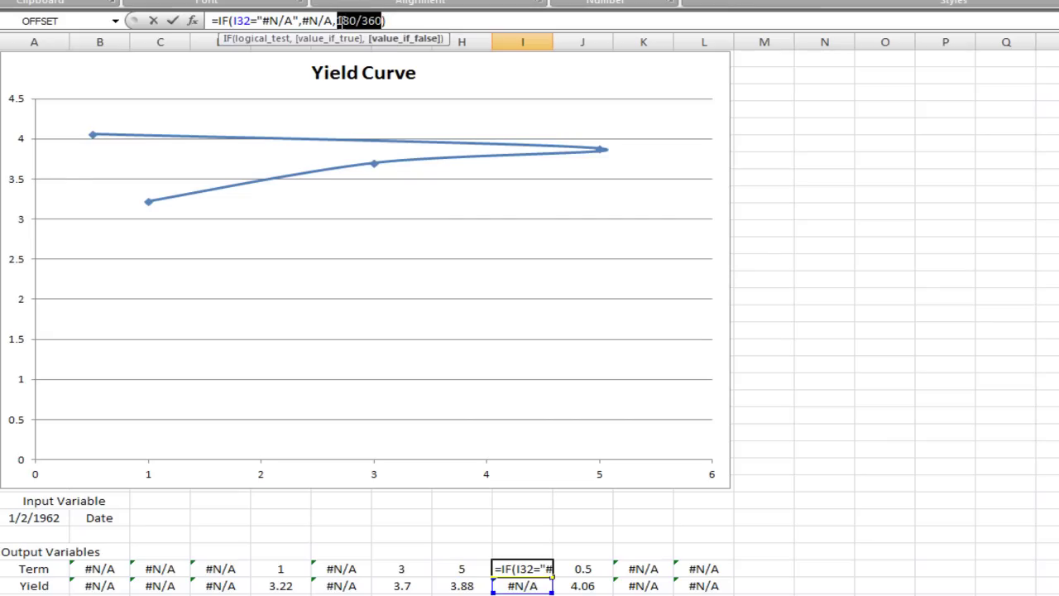
{"action": "type", "text": "5"}
{"action": "key", "text": "Return"}
{"action": "key", "text": "Up"}
{"action": "key", "text": "Right"}
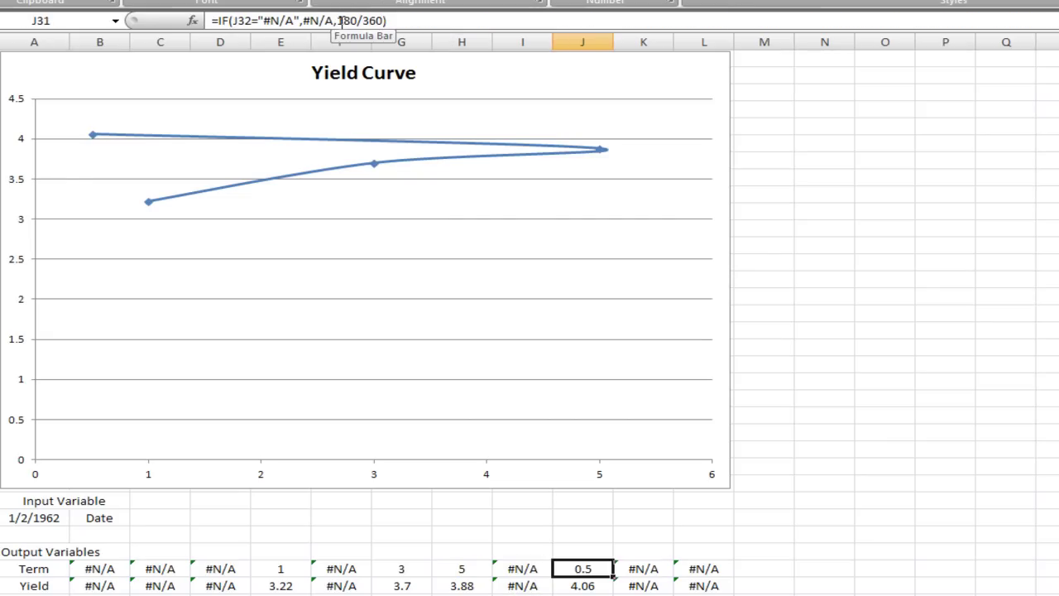
Replace 180/360 in the J31 term formula with 10.
{"action": "left_click_drag", "start_coordinate": [338, 21], "coordinate": [389, 21]}
{"action": "type", "text": "10"}
{"action": "key", "text": "Return"}
{"action": "key", "text": "Up"}
{"action": "key", "text": "Right"}
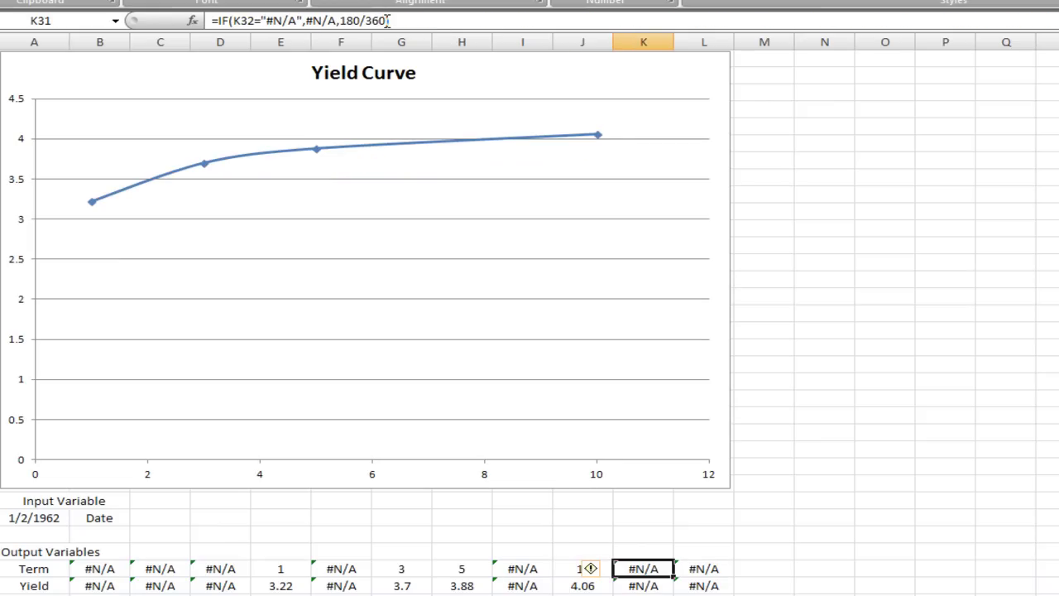
Replace 180/360 in the K31 term formula with 20, keeping the yield formula in K32.
{"action": "left_click_drag", "start_coordinate": [341, 21], "coordinate": [386, 20]}
{"action": "type", "text": "20"}
{"action": "key", "text": "Return"}
{"action": "type", "text": "\\"}
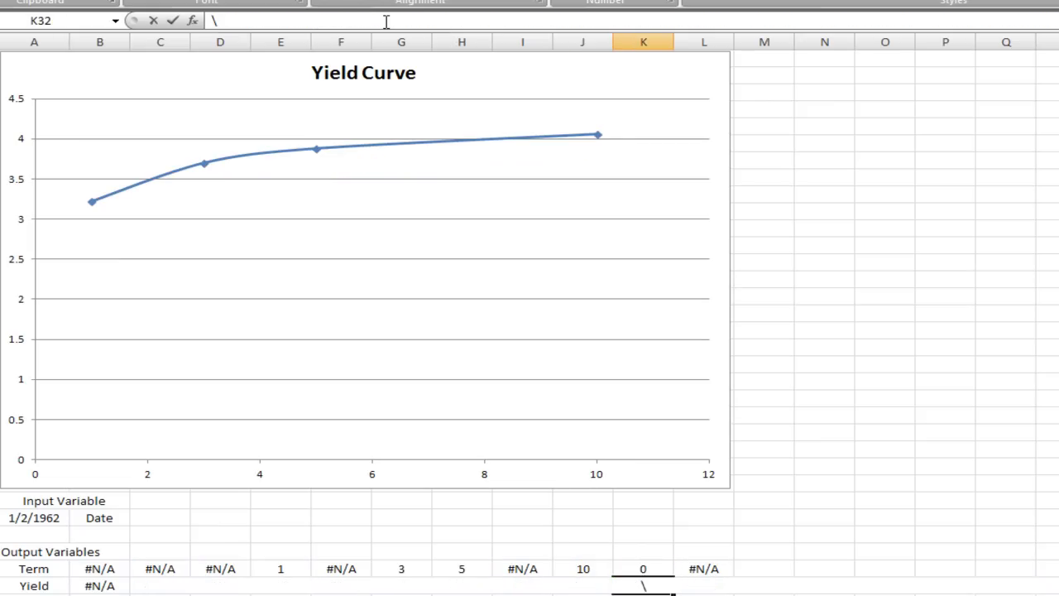
{"action": "key", "text": "BackSpace"}
{"action": "key", "text": "ctrl+v"}
{"action": "key", "text": "Return"}
{"action": "key", "text": "Up"}
{"action": "key", "text": "Up"}
Replace 180/360 in the L31 term formula with 30.
{"action": "key", "text": "Right"}
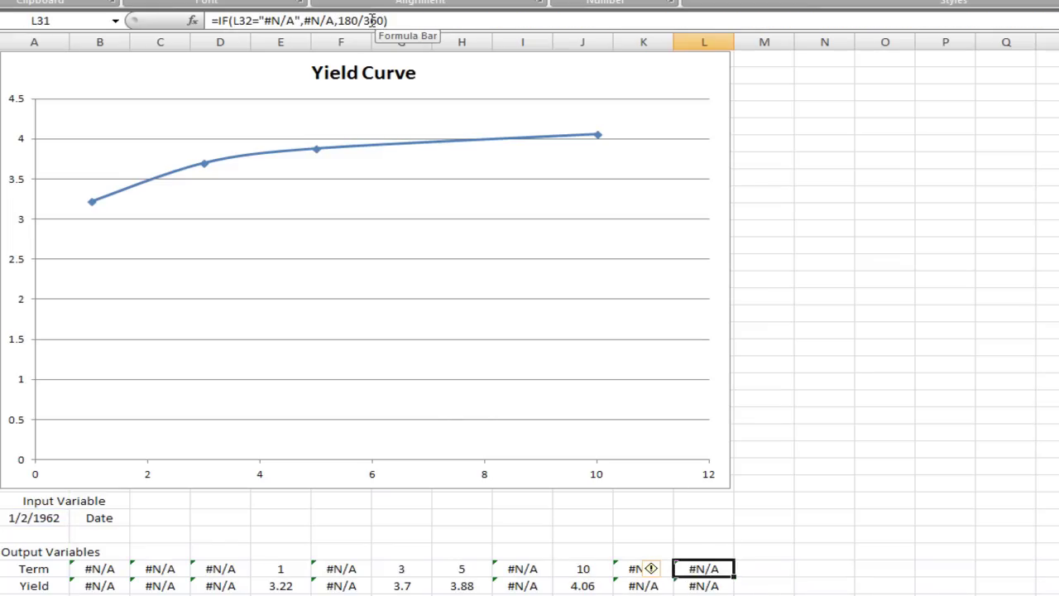
{"action": "left_click_drag", "start_coordinate": [341, 21], "coordinate": [383, 21]}
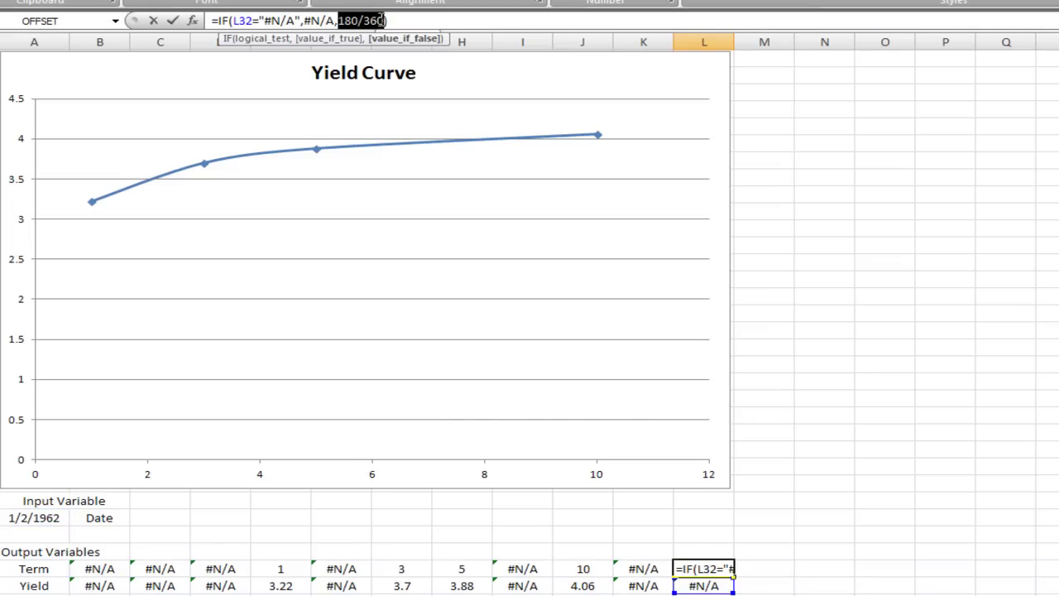
{"action": "key", "text": "Return"}
{"action": "key", "text": "Up"}
{"action": "key", "text": "Left"}
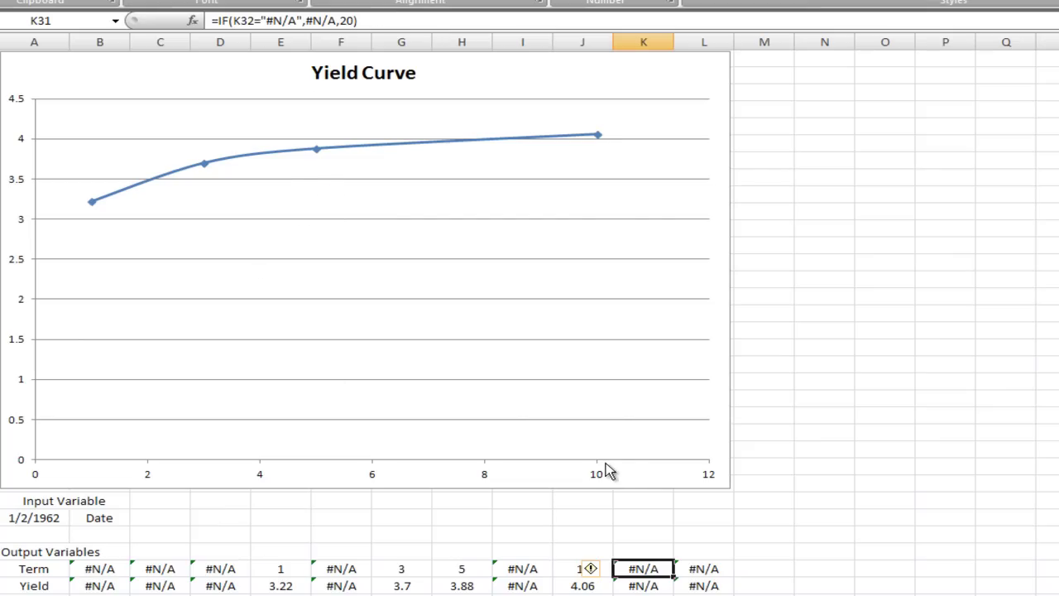
{"action": "left_click", "coordinate": [577, 570]}
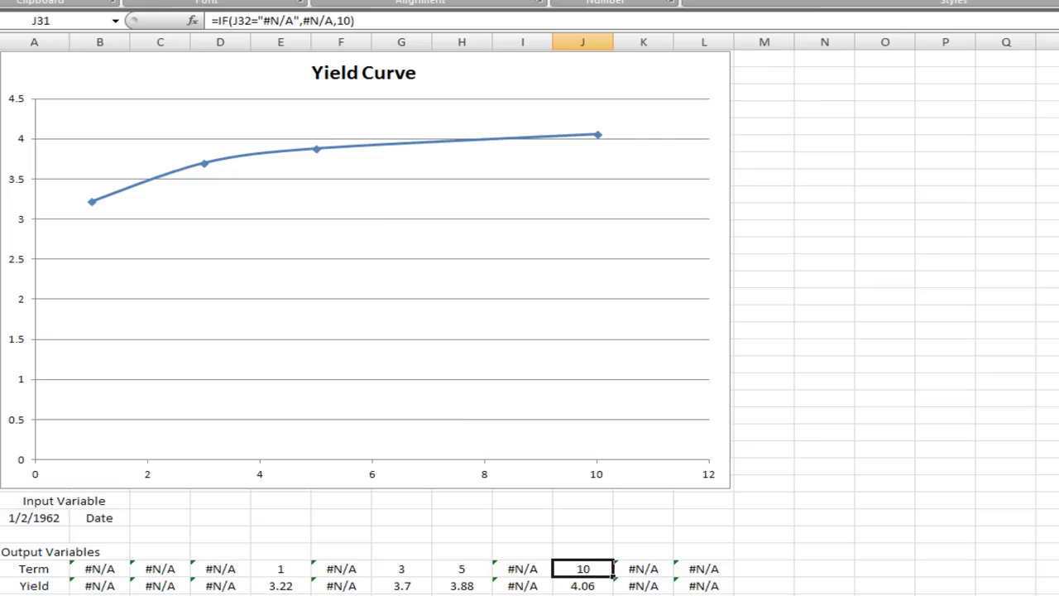
Set the input date in A28 to 12/5/2004 to test the chart.
{"action": "left_click", "coordinate": [52, 519]}
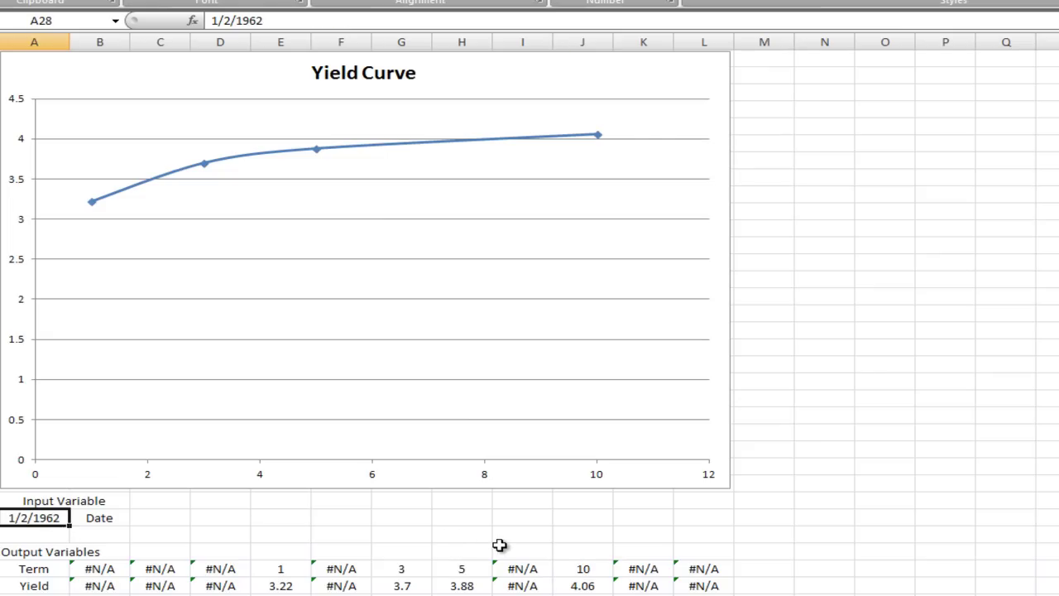
{"action": "type", "text": "12/5/"}
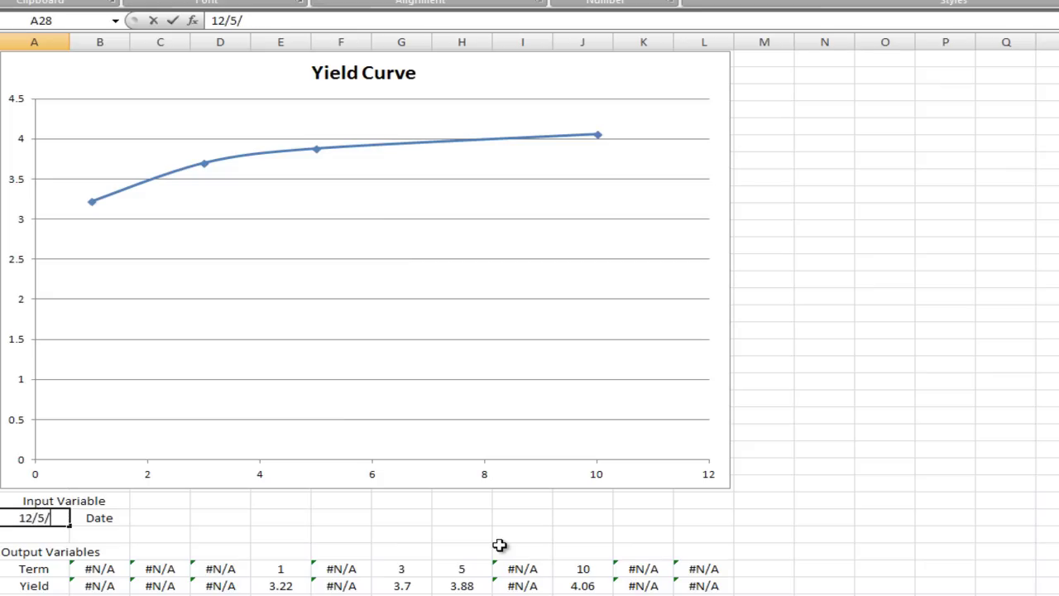
{"action": "type", "text": "2004"}
{"action": "key", "text": "Return"}
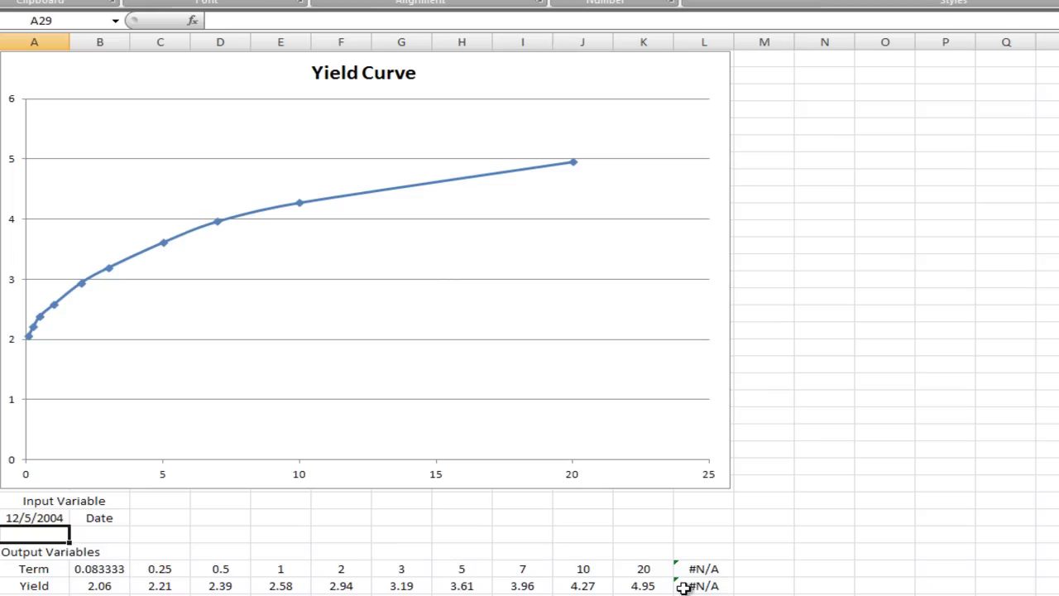
Set the input date in A28 to 12/15/2011.
{"action": "left_click", "coordinate": [45, 519]}
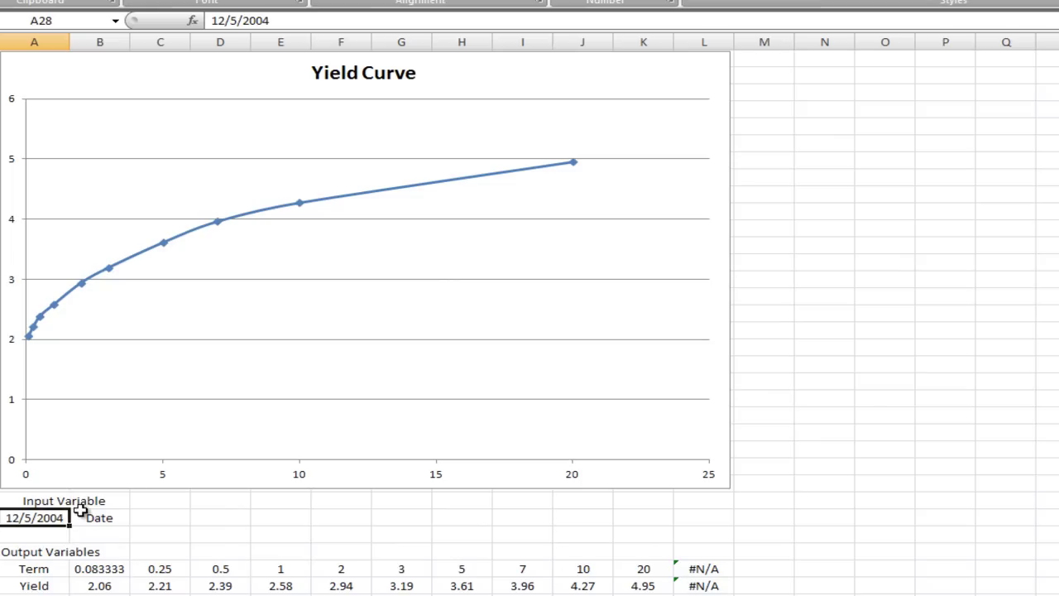
{"action": "type", "text": "12/"}
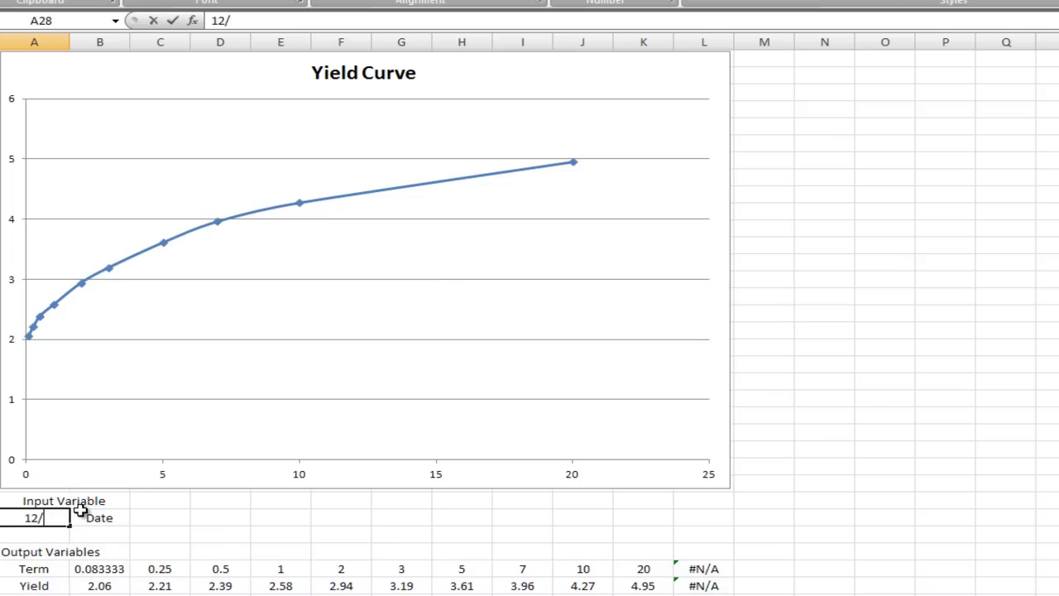
{"action": "type", "text": "15/200"}
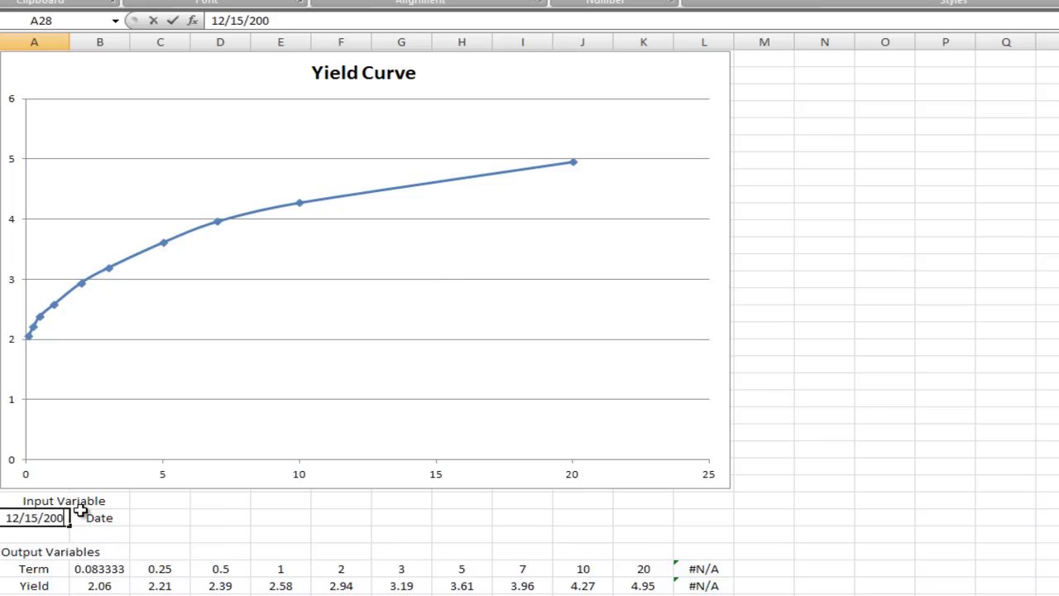
{"action": "key", "text": "BackSpace"}
{"action": "type", "text": "11"}
{"action": "key", "text": "Return"}
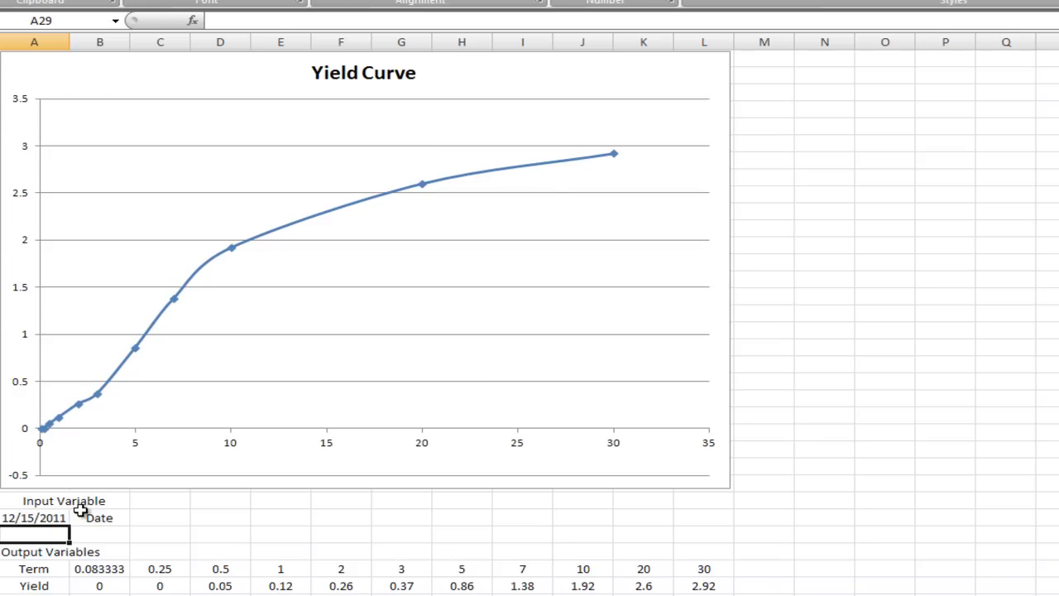
Give the Input Variable heading in A27:B27 an outline border and a light yellow fill.
{"action": "key", "text": "Up"}
{"action": "key", "text": "Up"}
{"action": "key", "text": "shift+Right"}
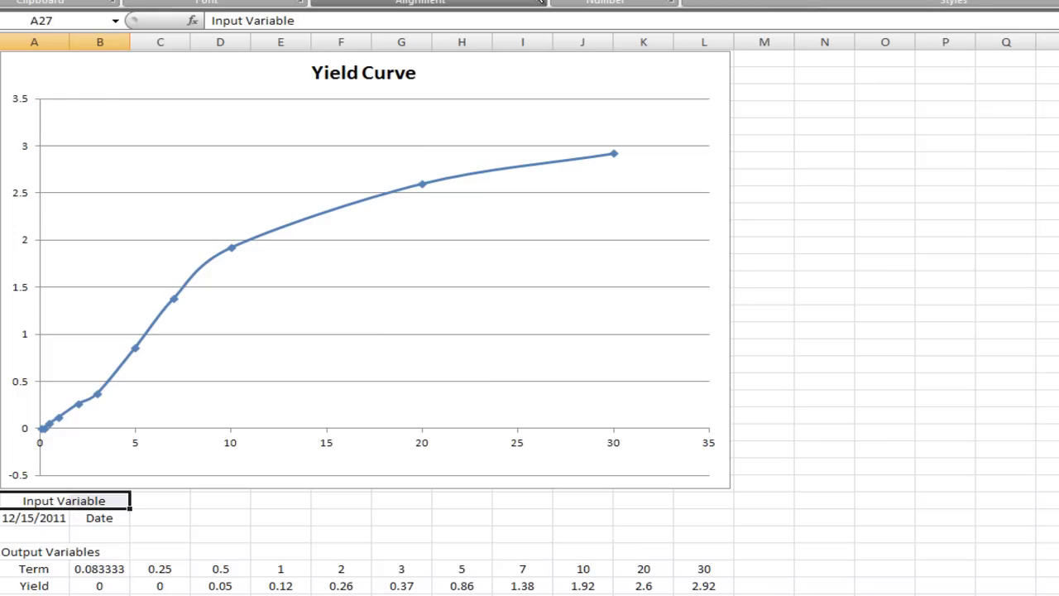
{"action": "key", "text": "ctrl+c"}
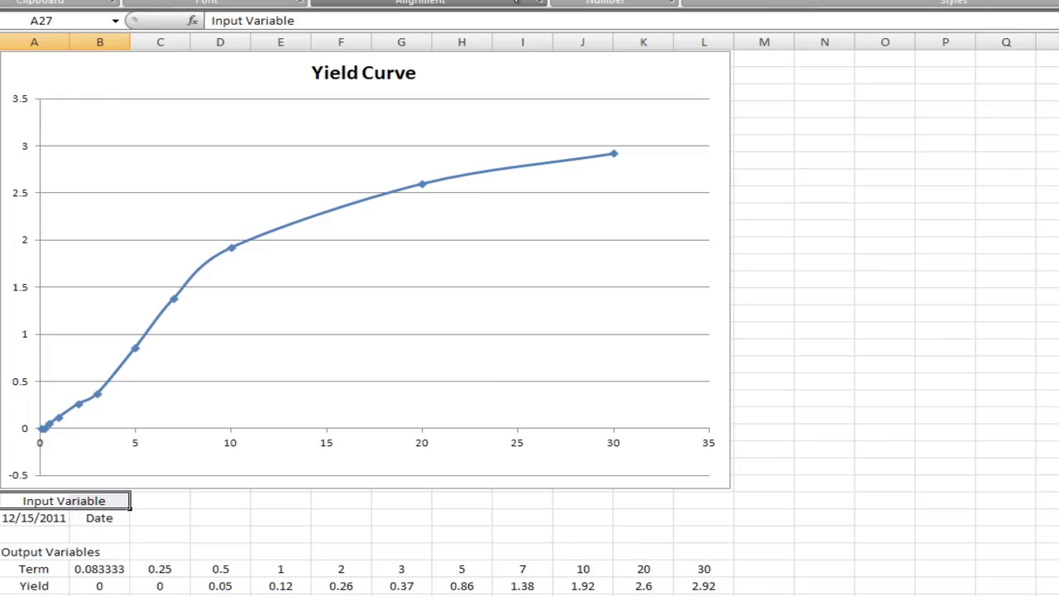
{"action": "left_click", "coordinate": [263, 3]}
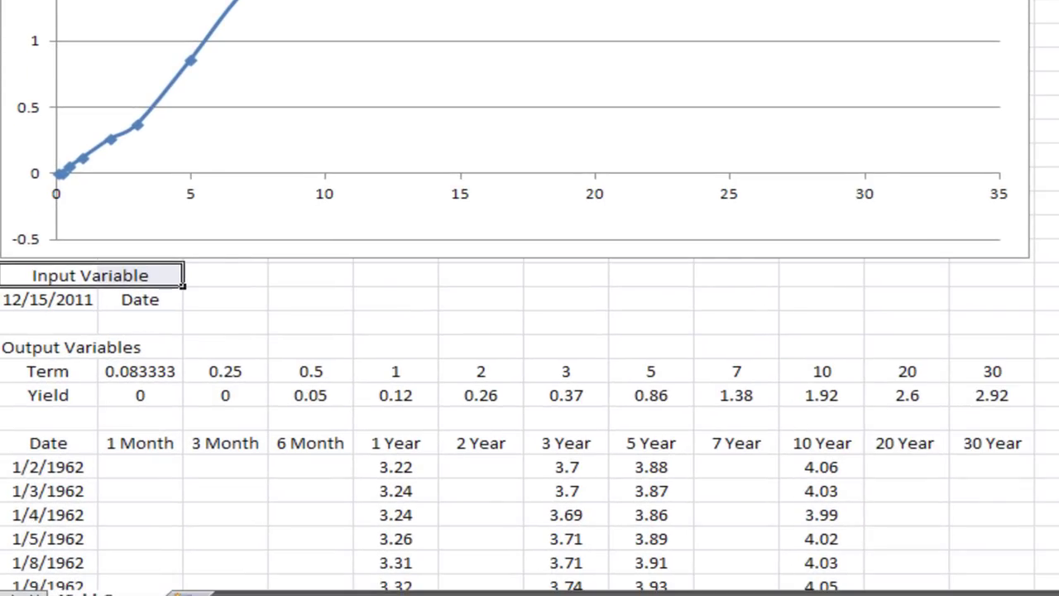
{"action": "key", "text": "Return"}
{"action": "left_click", "coordinate": [548, 253]}
Merge and center the Output Variables heading across columns A to L, with an outline border and a light green fill.
{"action": "left_click_drag", "start_coordinate": [58, 352], "coordinate": [978, 347]}
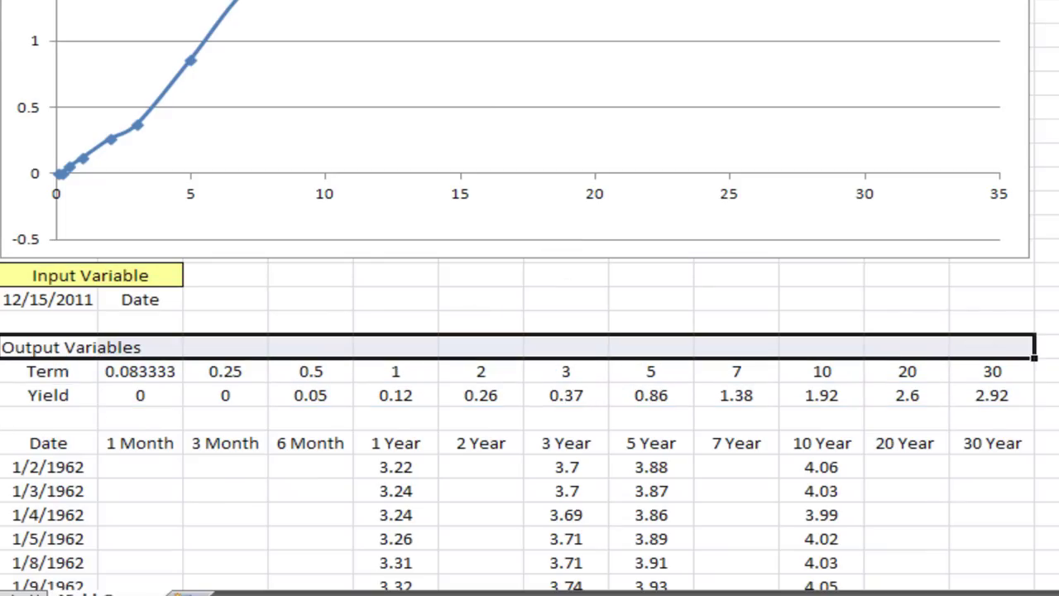
{"action": "key", "text": "alt+h"}
{"action": "key", "text": "m"}
{"action": "key", "text": "c"}
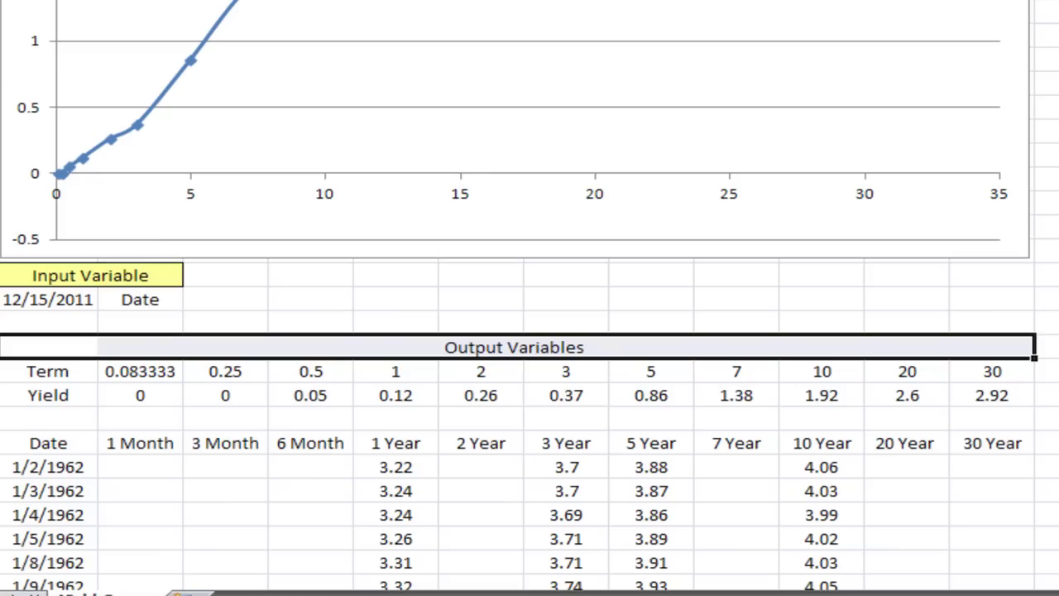
{"action": "key", "text": "alt+h"}
{"action": "key", "text": "b"}
{"action": "key", "text": "t"}
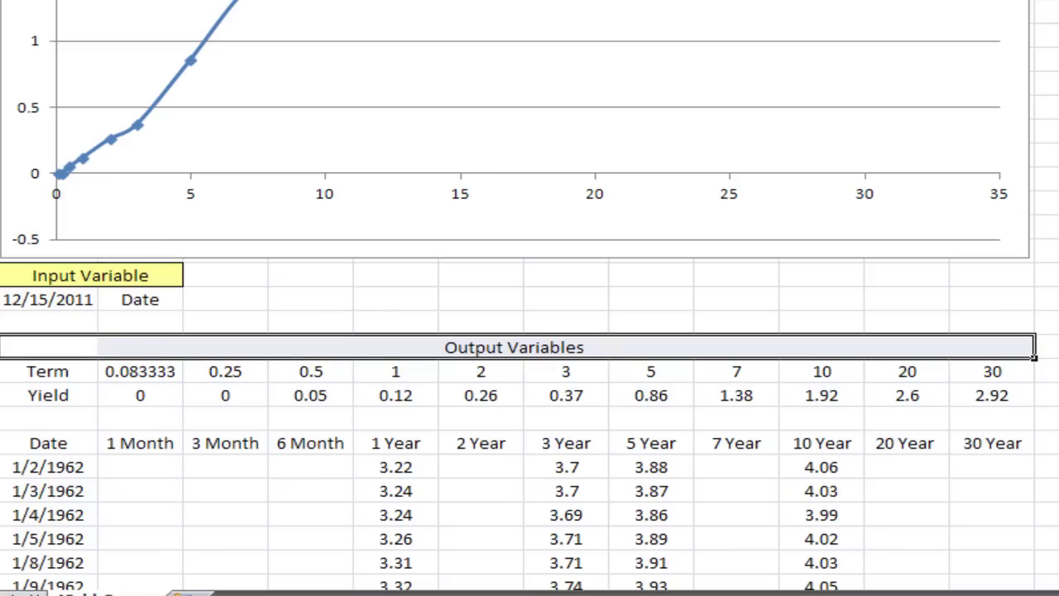
{"action": "key", "text": "Return"}
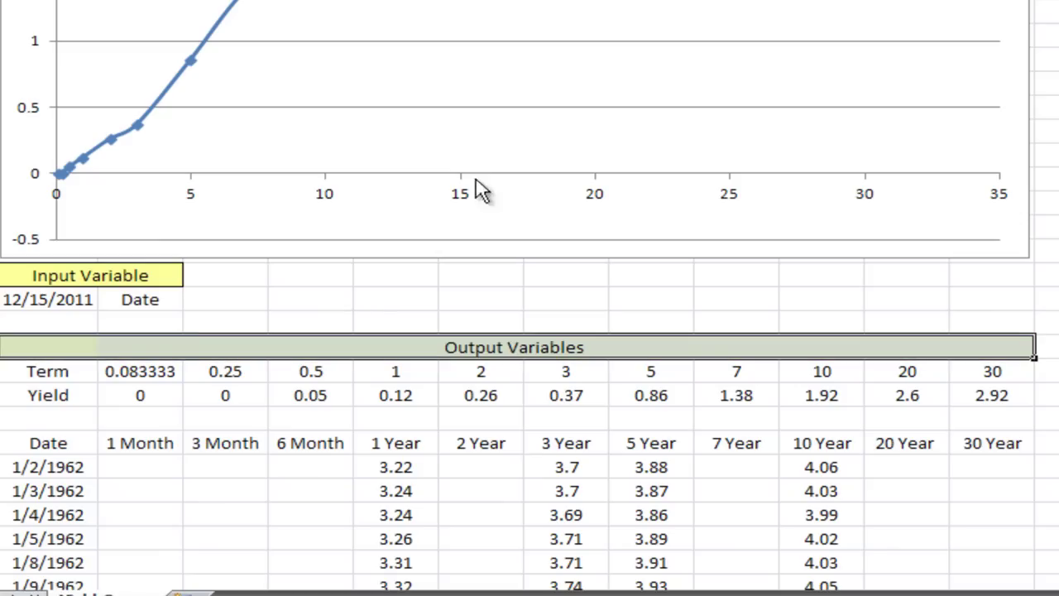
Apply all borders to the term and yield rows A31:L32 and the input date cells A28:B28.
{"action": "left_click", "coordinate": [71, 370]}
{"action": "left_click_drag", "start_coordinate": [70, 371], "coordinate": [991, 396]}
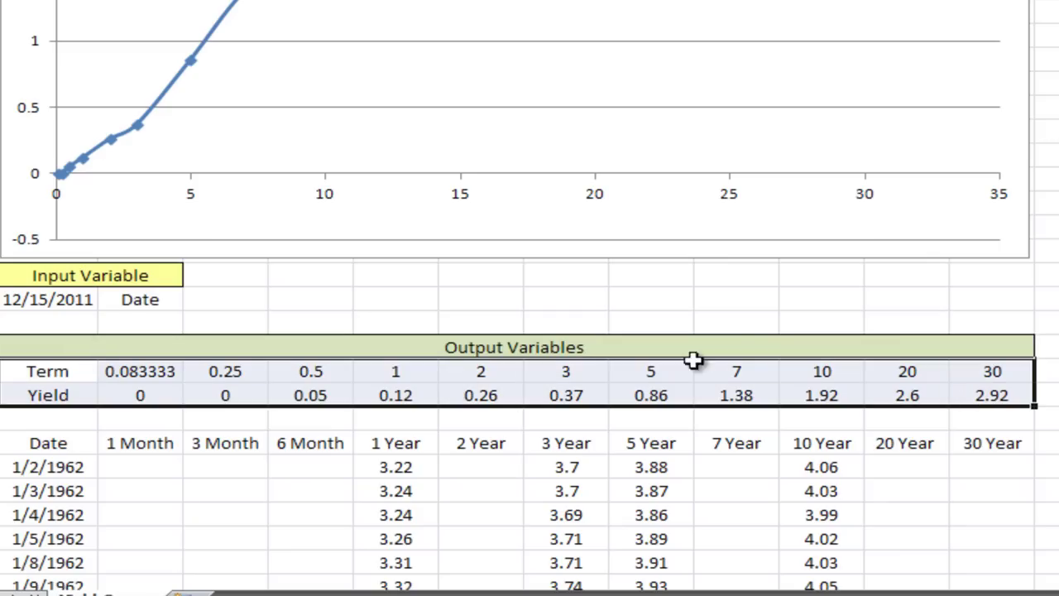
{"action": "left_click", "coordinate": [15, 300]}
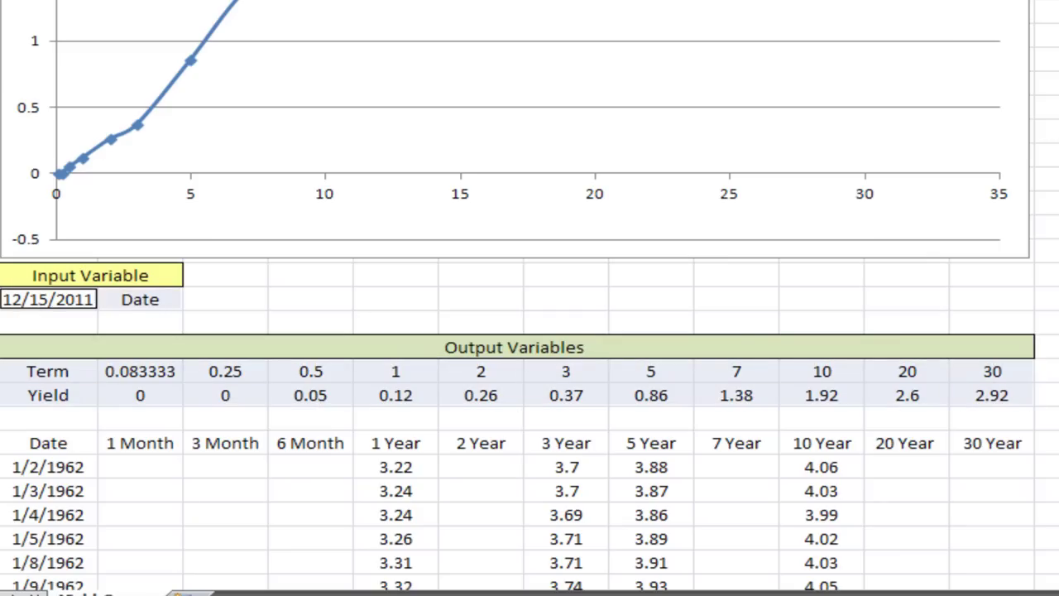
{"action": "key", "text": "alt+h"}
{"action": "key", "text": "b"}
{"action": "key", "text": "a"}
Apply all borders to the whole historical yield table, from its Date header row down to the last record.
{"action": "left_click_drag", "start_coordinate": [60, 446], "coordinate": [986, 463]}
{"action": "key", "text": "ctrl+shift+Down"}
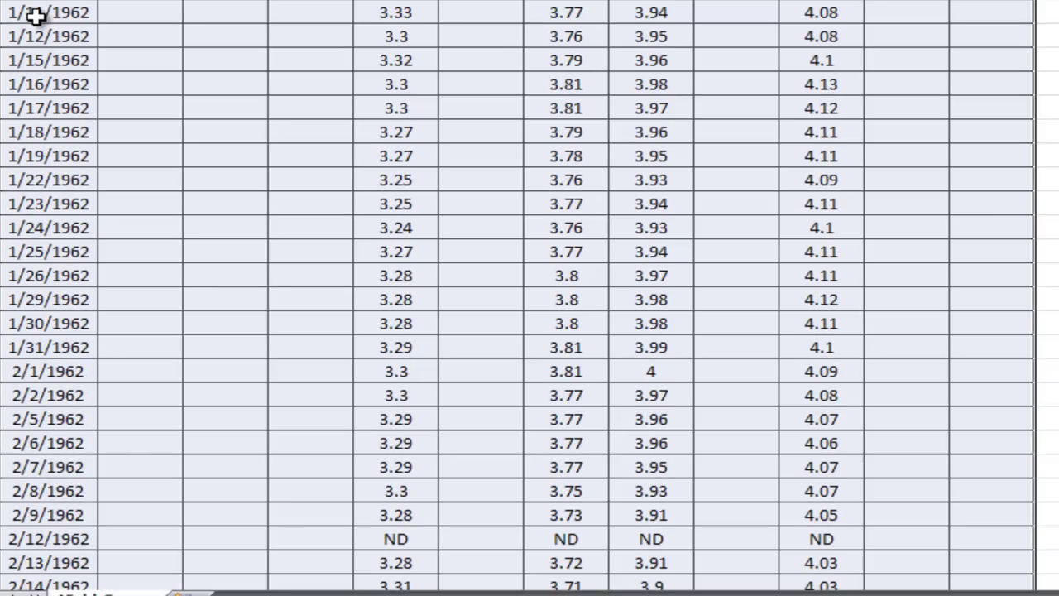
{"action": "left_click", "coordinate": [31, 13]}
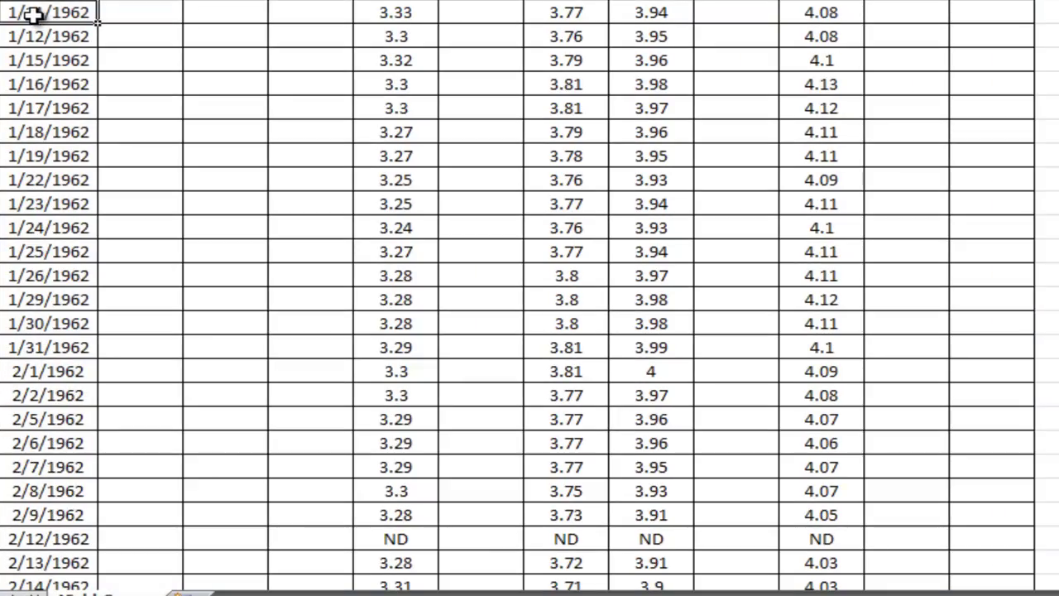
Set up a conditional formatting rule for No Blanks cells on all empty rows below the yield data, columns A to L.
{"action": "key", "text": "ctrl+Down"}
{"action": "key", "text": "Down"}
{"action": "key", "text": "shift+Right"}
{"action": "key", "text": "shift+Right"}
{"action": "key", "text": "shift+Right"}
{"action": "key", "text": "shift+Right"}
{"action": "key", "text": "shift+Right"}
{"action": "key", "text": "shift+Right"}
{"action": "key", "text": "shift+Right"}
{"action": "key", "text": "shift+Right"}
{"action": "key", "text": "shift+Right"}
{"action": "key", "text": "shift+Right"}
{"action": "key", "text": "shift+Right"}
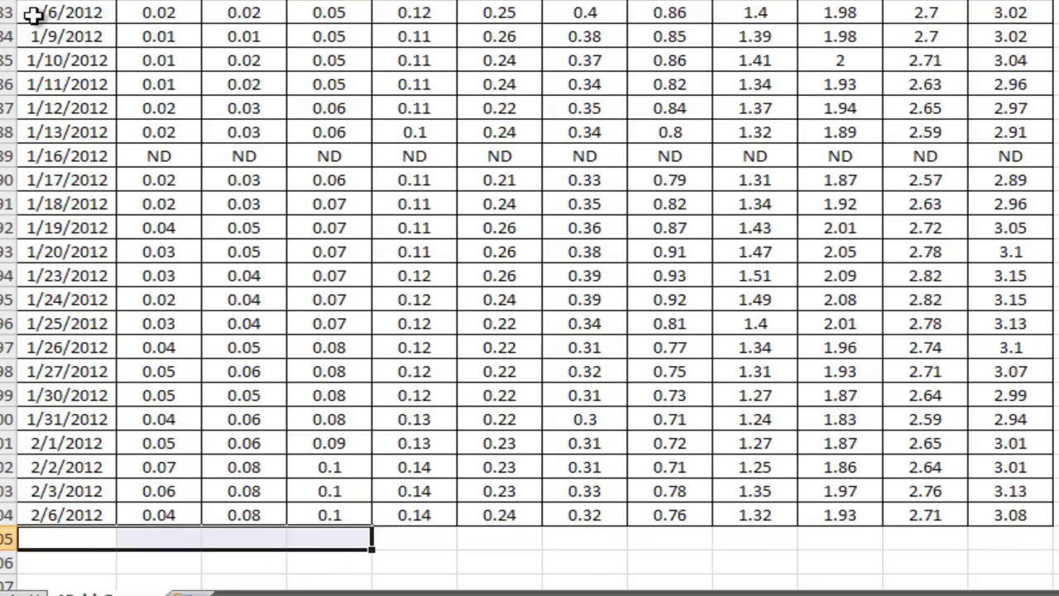
{"action": "key", "text": "ctrl+shift+Down"}
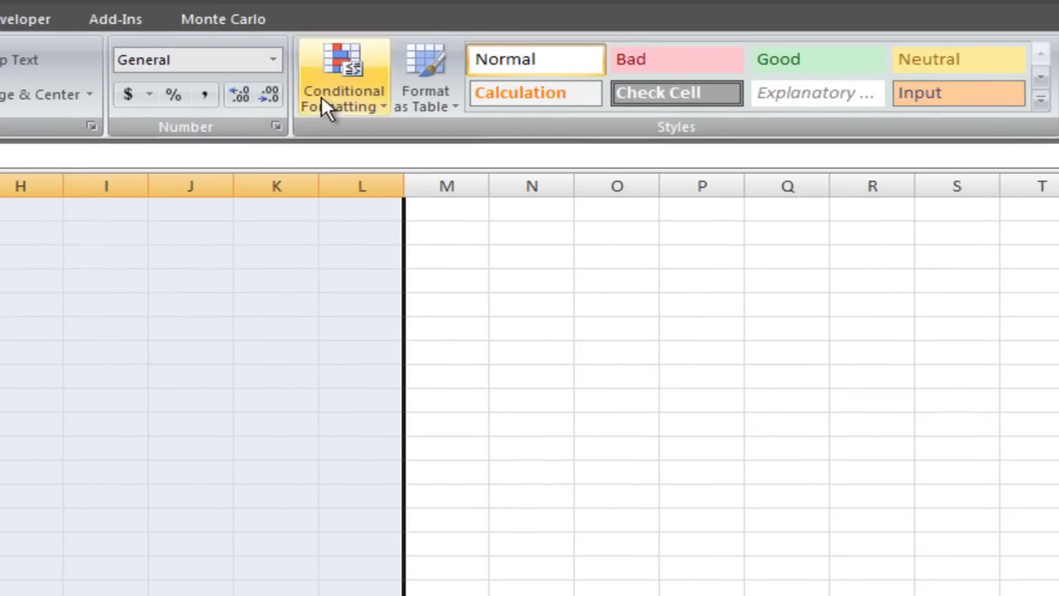
{"action": "left_click", "coordinate": [321, 95]}
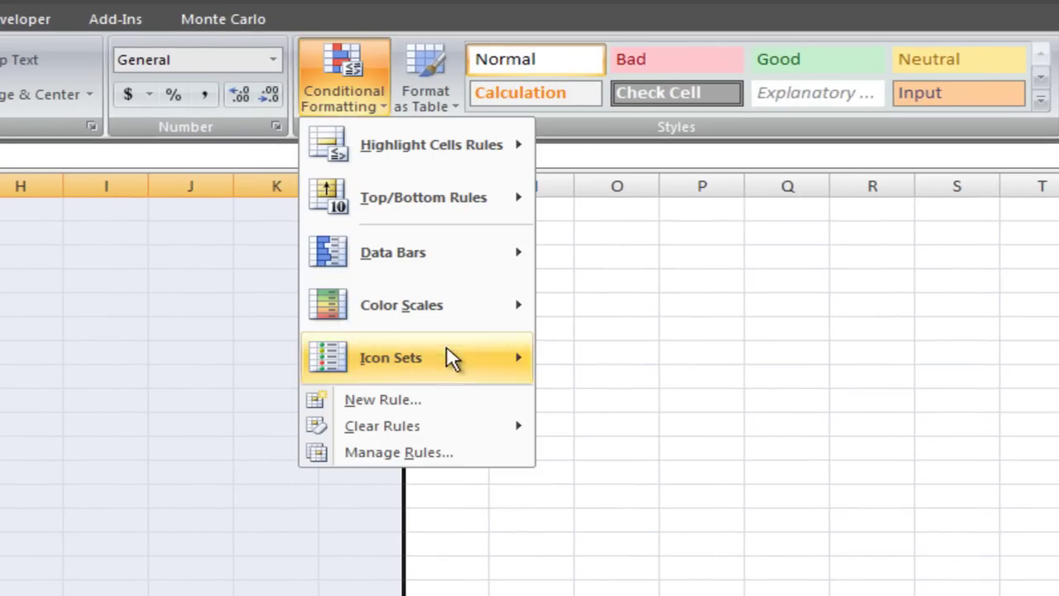
{"action": "left_click", "coordinate": [420, 404]}
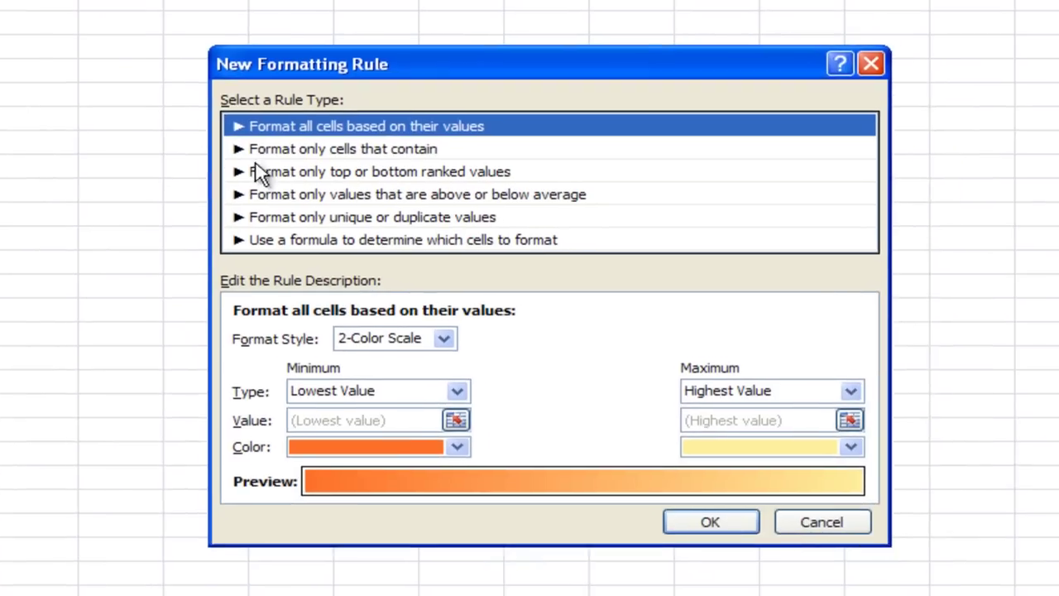
{"action": "left_click", "coordinate": [265, 153]}
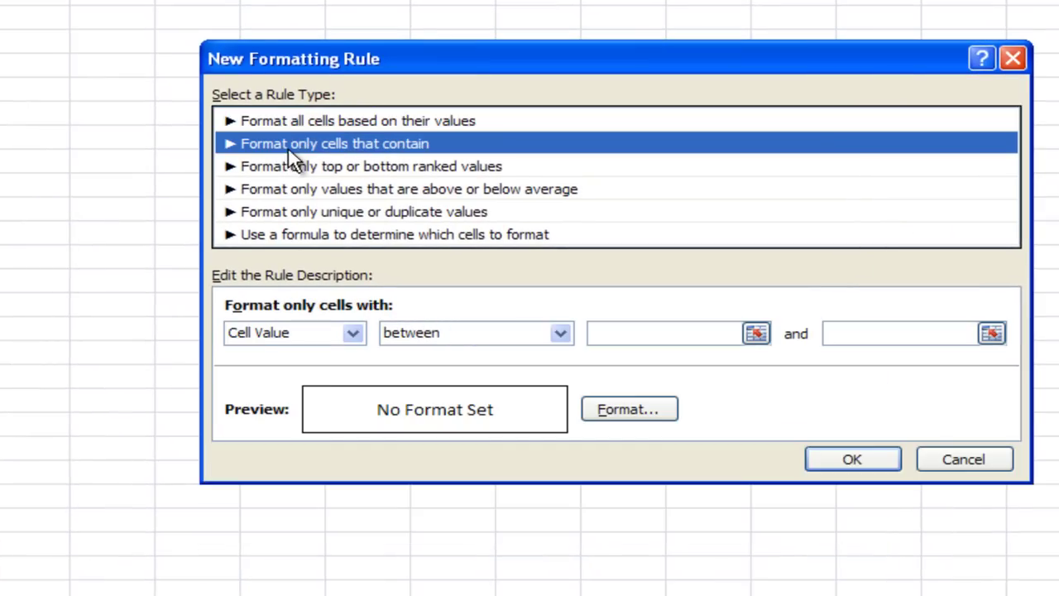
{"action": "left_click", "coordinate": [333, 309]}
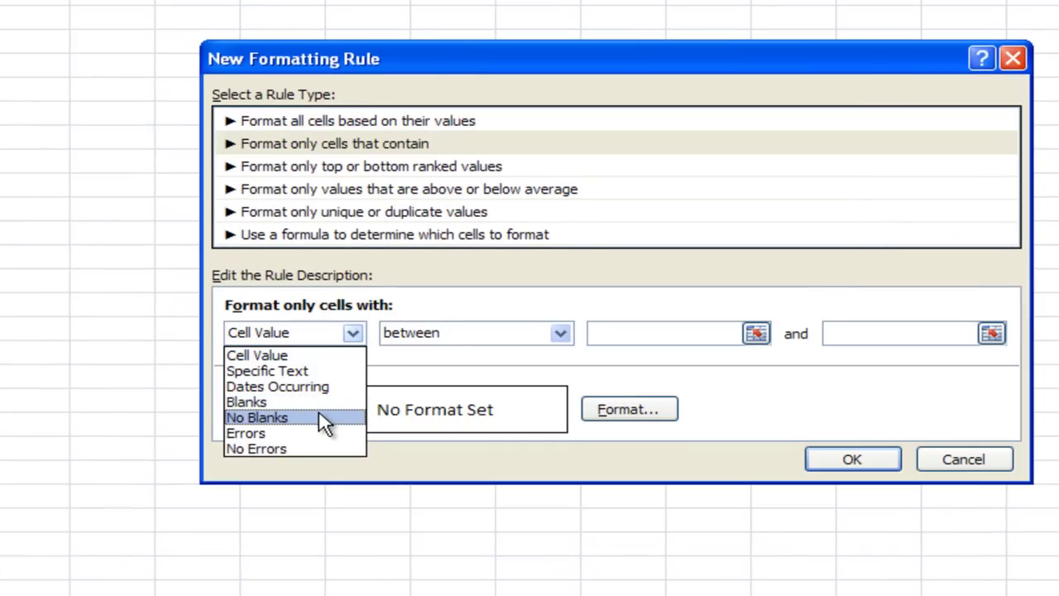
{"action": "left_click", "coordinate": [318, 417]}
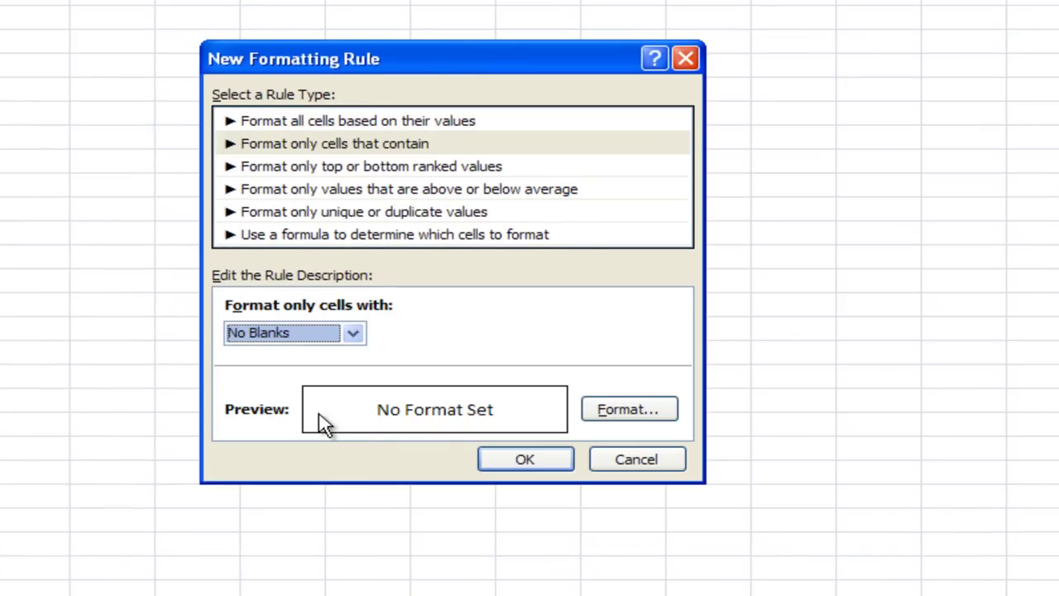
Give the No Blanks rule an outline border format and apply the rule.
{"action": "left_click", "coordinate": [629, 418]}
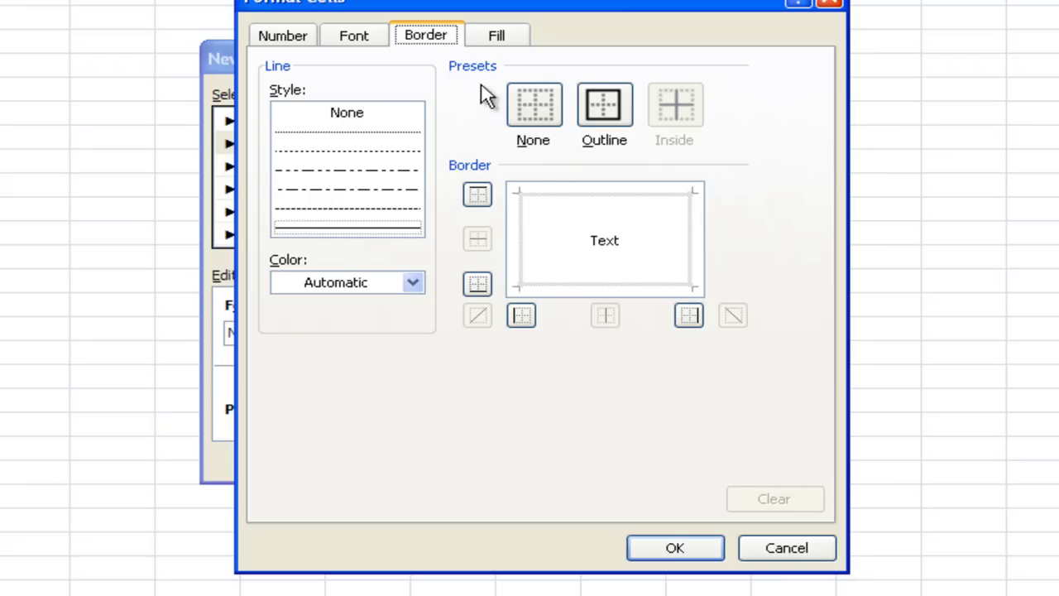
{"action": "left_click", "coordinate": [621, 112]}
{"action": "left_click", "coordinate": [672, 546]}
{"action": "left_click", "coordinate": [514, 464]}
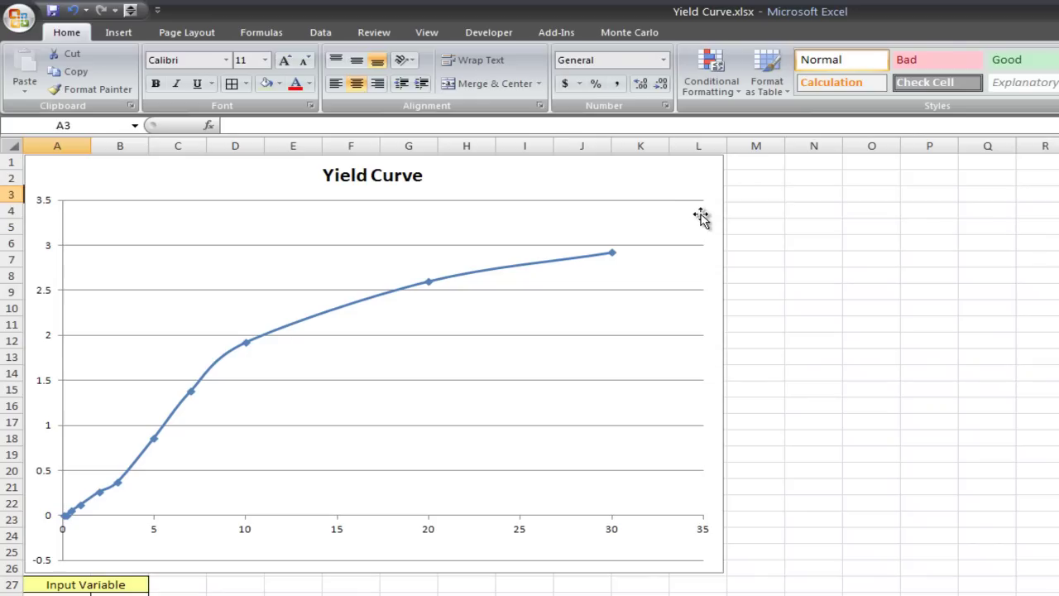
Apply the dark chart style with the red line to the Yield Curve chart.
{"action": "left_click", "coordinate": [951, 110]}
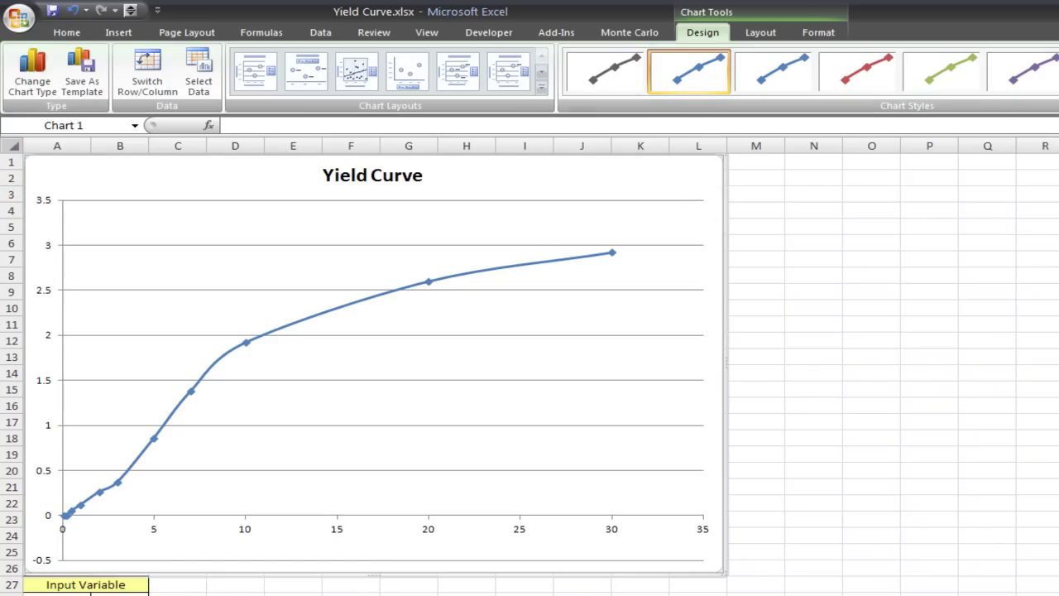
{"action": "left_click", "coordinate": [1058, 89]}
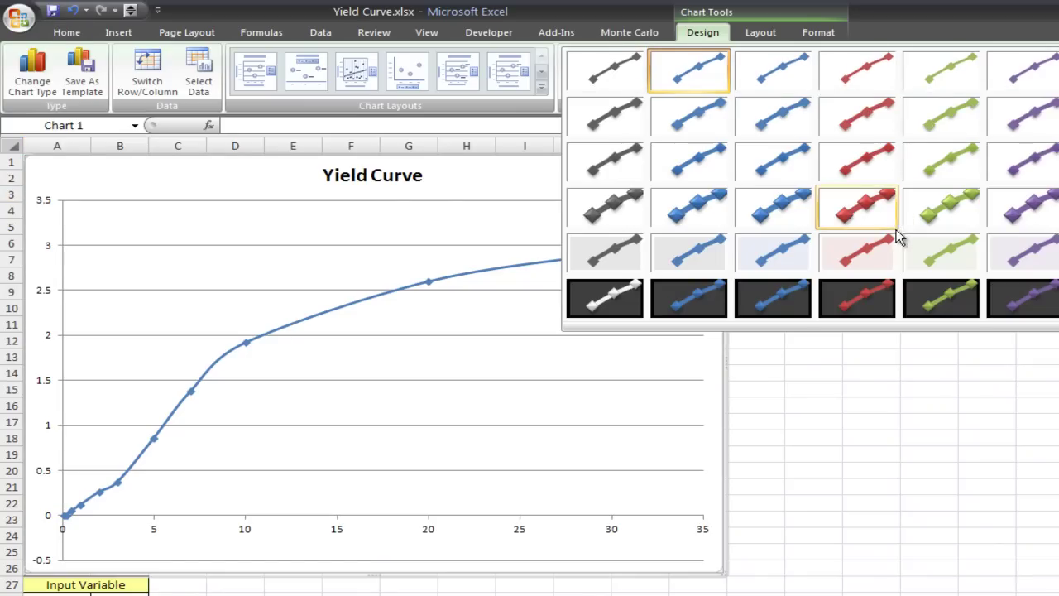
{"action": "left_click", "coordinate": [879, 297]}
Fill the chart's plot area with solid black.
{"action": "right_click", "coordinate": [643, 408]}
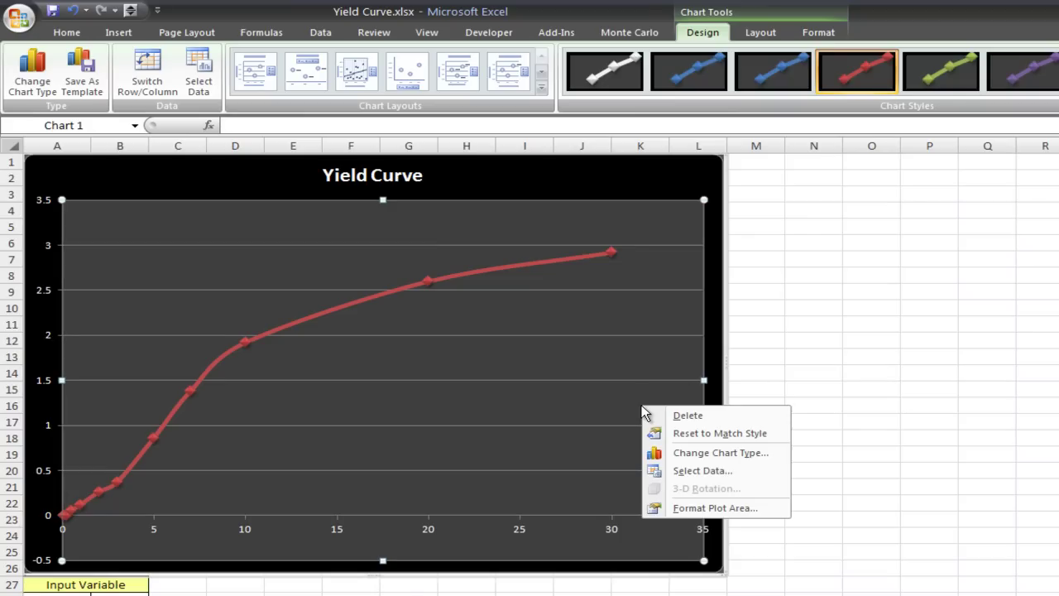
{"action": "left_click", "coordinate": [705, 508]}
{"action": "left_click", "coordinate": [701, 276]}
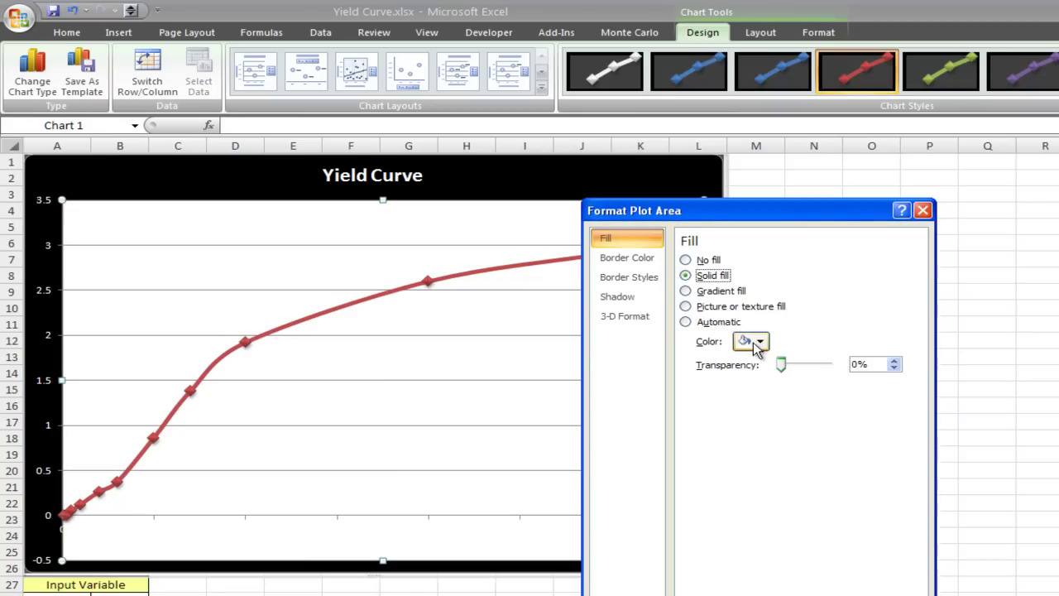
{"action": "left_click", "coordinate": [755, 341]}
{"action": "left_click", "coordinate": [756, 376]}
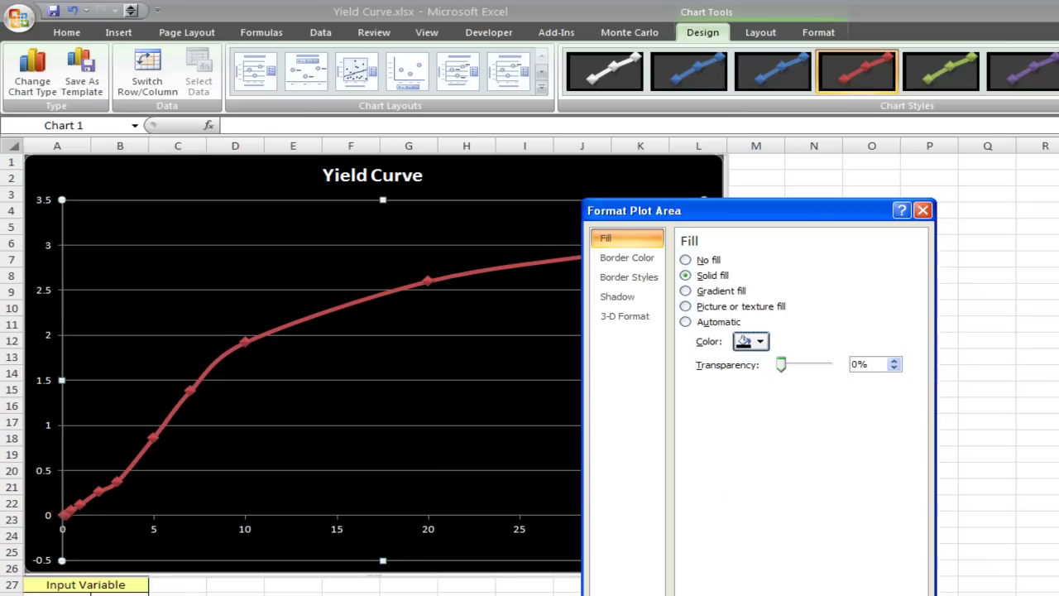
{"action": "key", "text": "Escape"}
Set the yield curve series line to a solid red color.
{"action": "left_click", "coordinate": [390, 299]}
{"action": "right_click", "coordinate": [390, 298]}
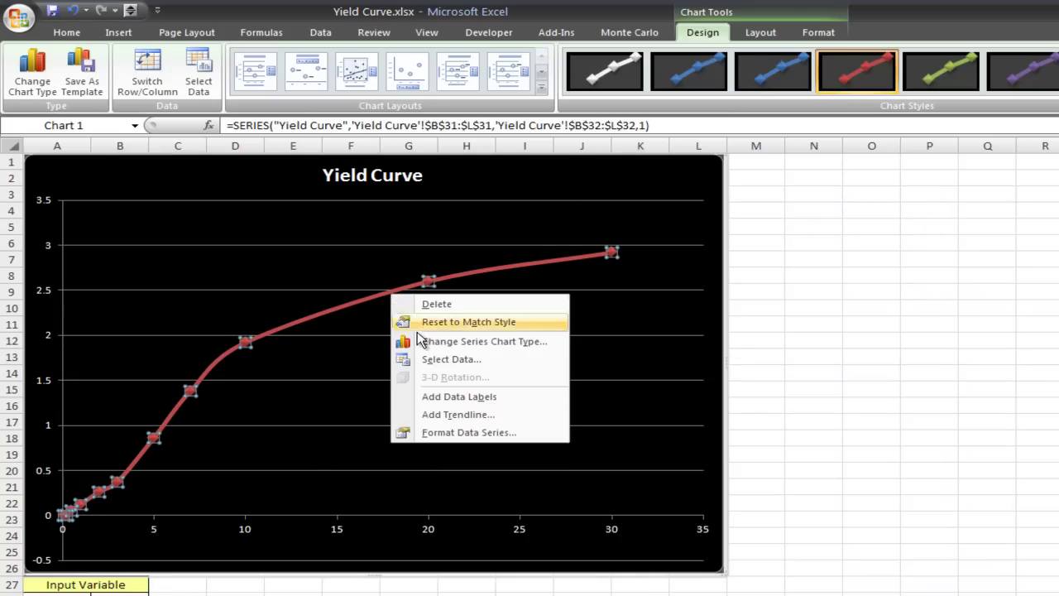
{"action": "left_click", "coordinate": [479, 432]}
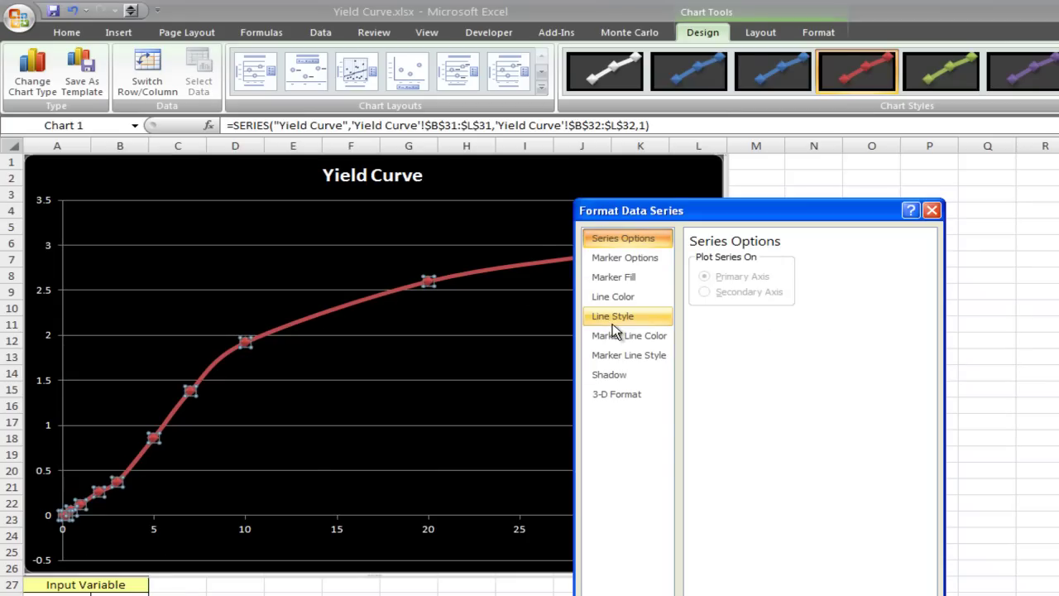
{"action": "left_click", "coordinate": [615, 297]}
{"action": "left_click", "coordinate": [717, 276]}
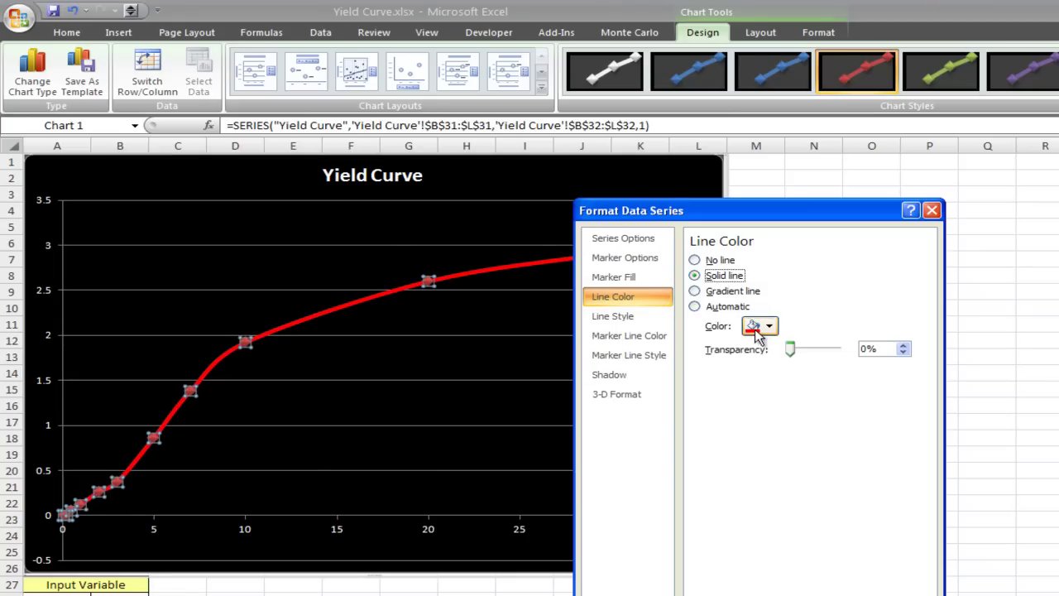
{"action": "left_click", "coordinate": [899, 589]}
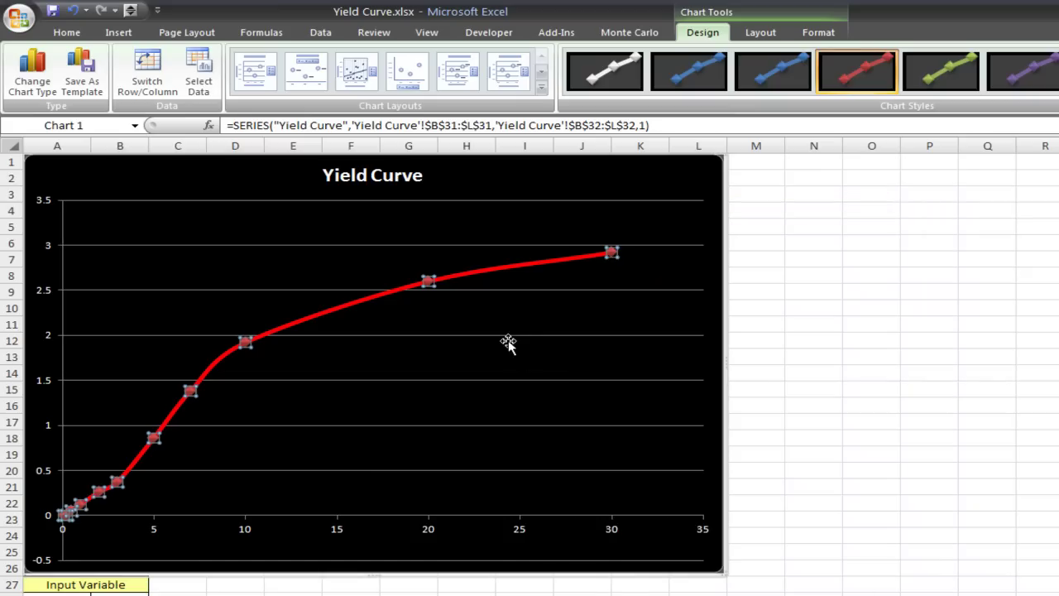
Fill the yield curve series markers with solid white.
{"action": "right_click", "coordinate": [248, 344]}
{"action": "left_click", "coordinate": [324, 480]}
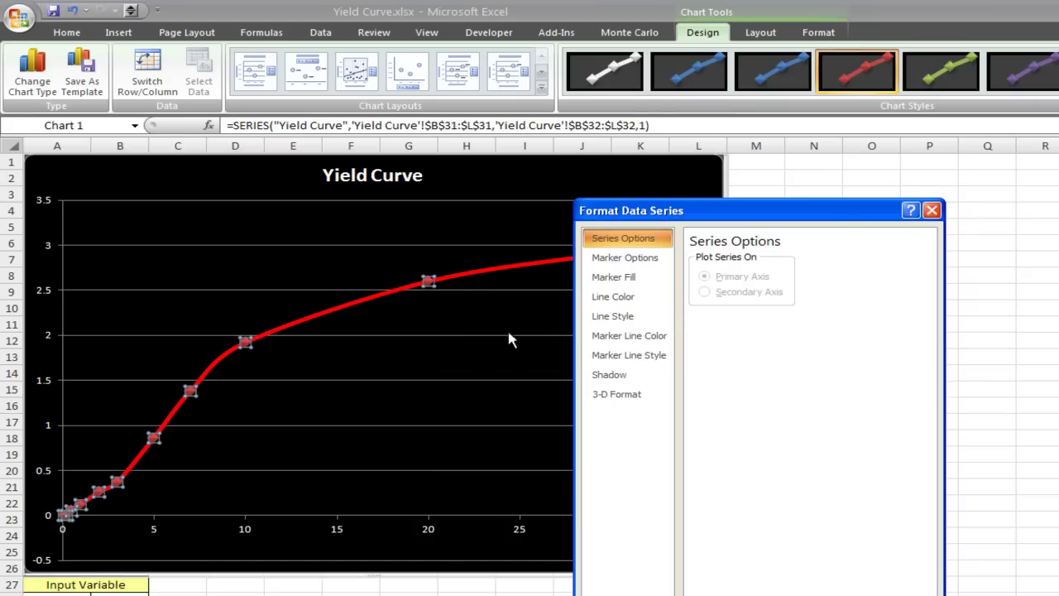
{"action": "left_click", "coordinate": [617, 282]}
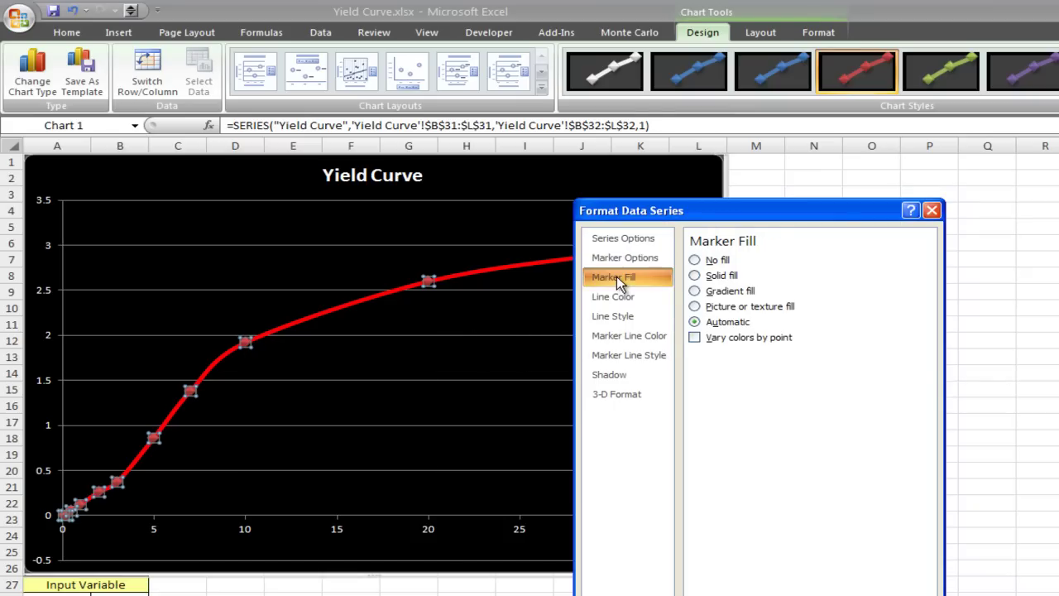
{"action": "left_click", "coordinate": [699, 278]}
{"action": "left_click", "coordinate": [760, 356]}
{"action": "left_click", "coordinate": [751, 397]}
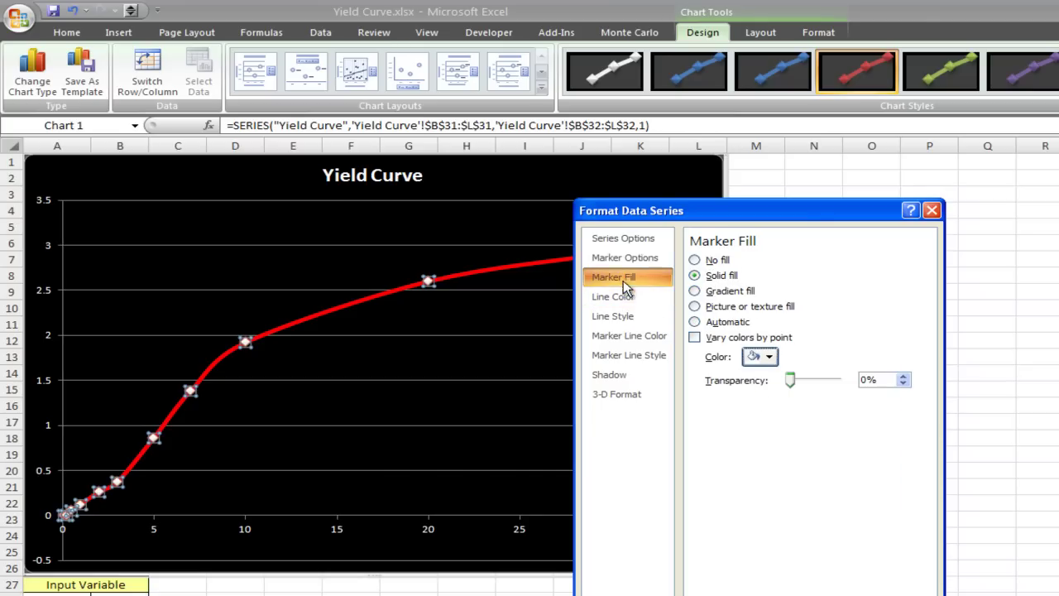
Set the series' marker line color to solid white.
{"action": "left_click", "coordinate": [627, 336]}
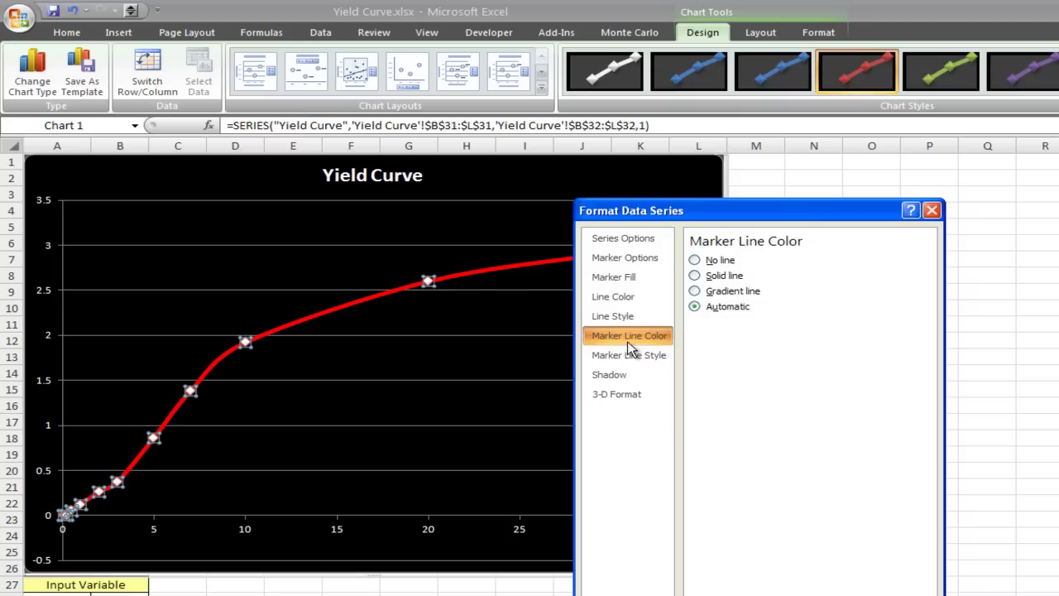
{"action": "left_click", "coordinate": [705, 280]}
{"action": "left_click", "coordinate": [761, 326]}
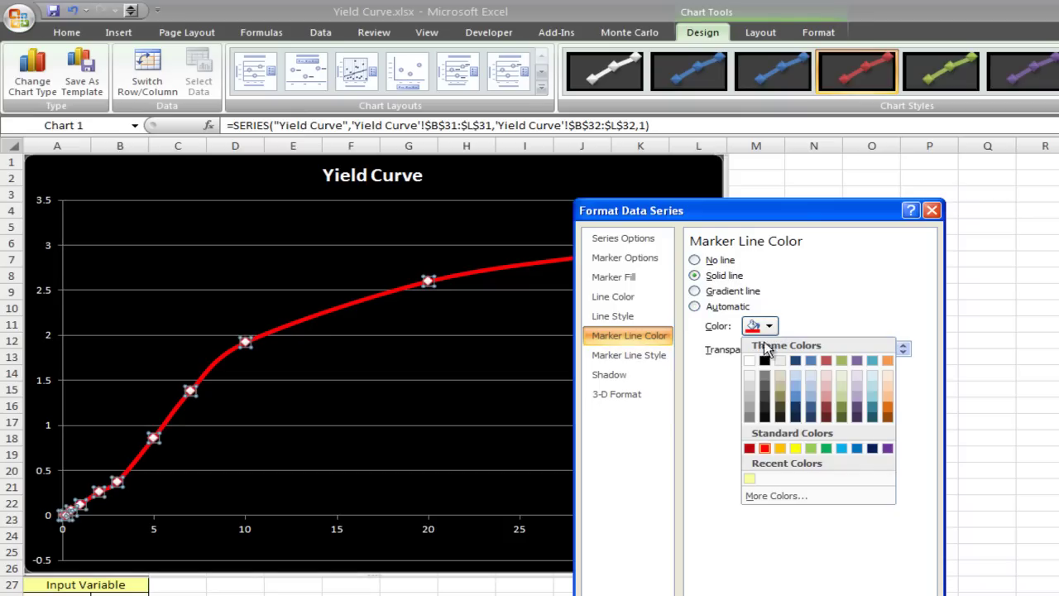
{"action": "left_click", "coordinate": [755, 362]}
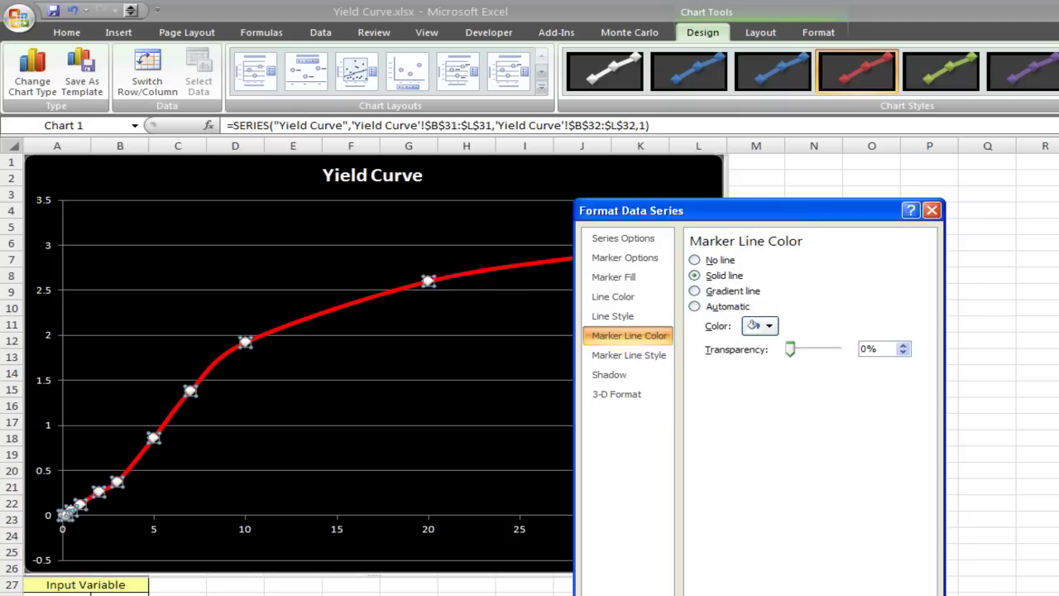
Close the data series formatting and set the chart's vertical axis labels to font size 14.
{"action": "left_click", "coordinate": [905, 515]}
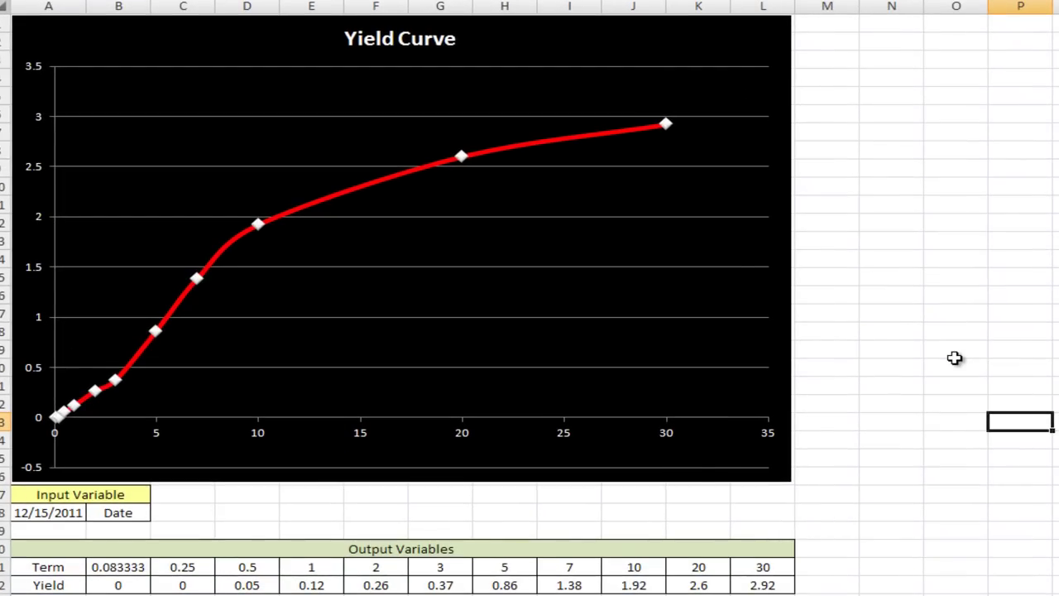
{"action": "left_click", "coordinate": [67, 508]}
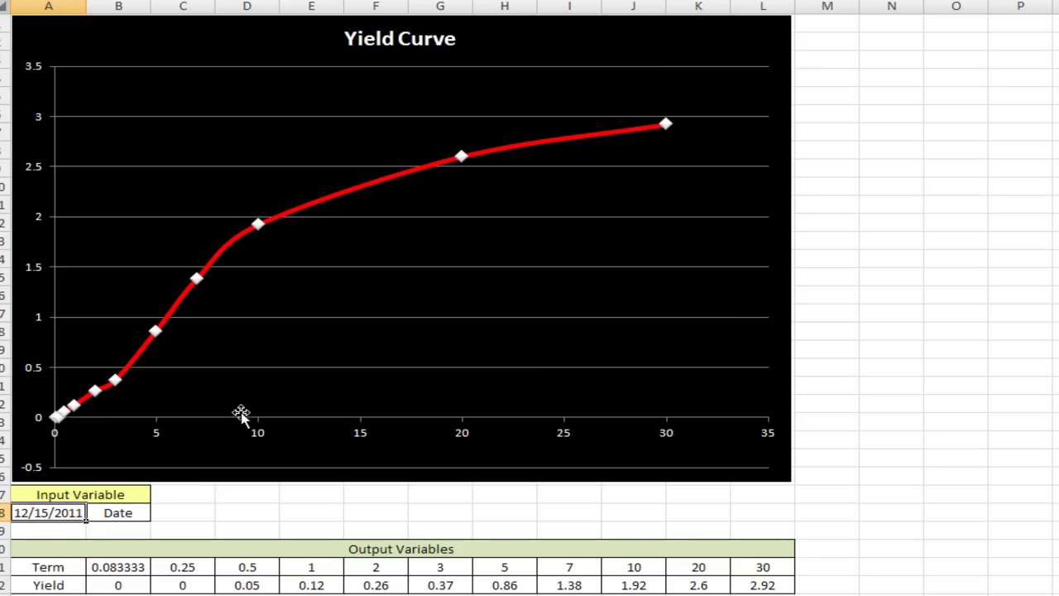
{"action": "right_click", "coordinate": [37, 275]}
{"action": "left_click", "coordinate": [131, 229]}
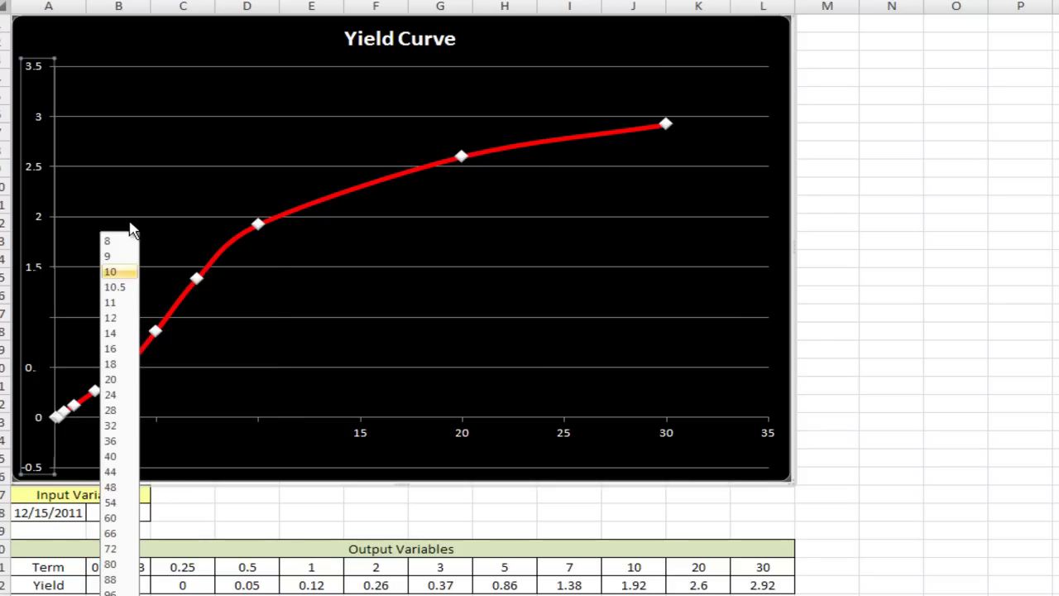
{"action": "left_click", "coordinate": [127, 334]}
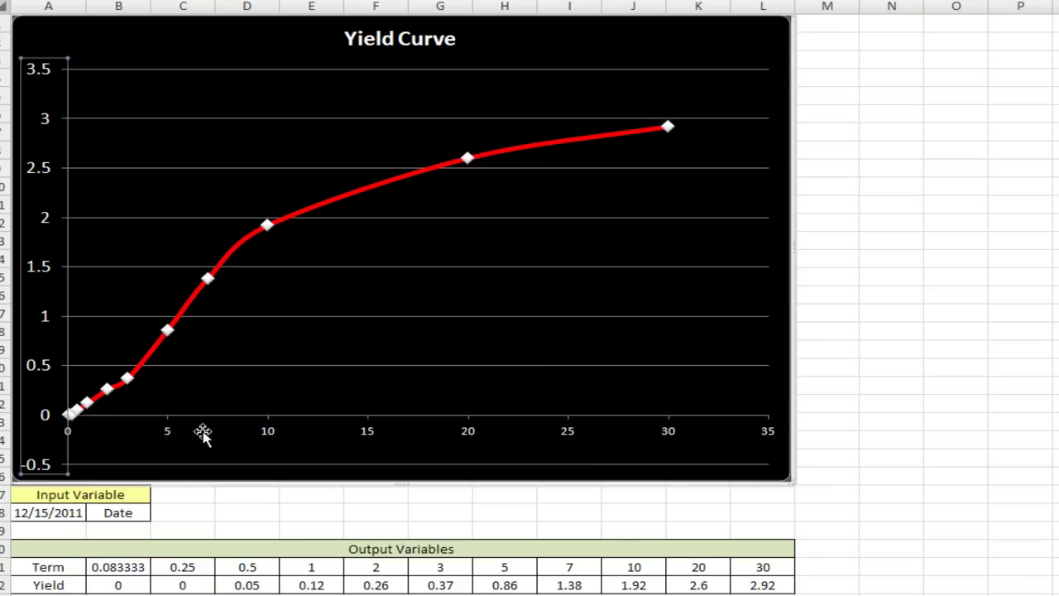
Set the chart's horizontal axis labels to font size 16.
{"action": "right_click", "coordinate": [172, 437]}
{"action": "left_click", "coordinate": [265, 398]}
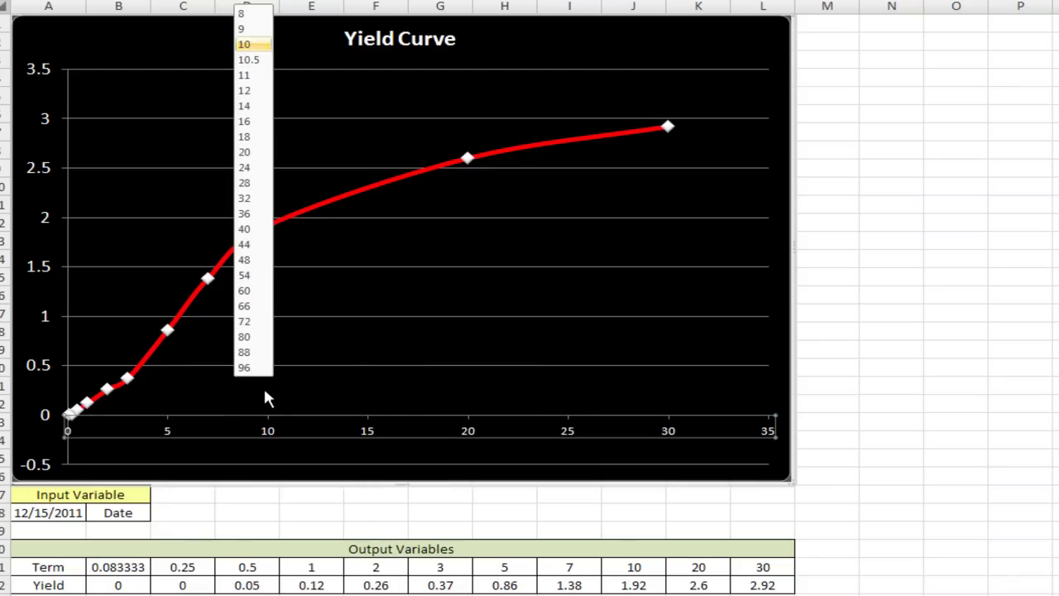
{"action": "left_click", "coordinate": [251, 123]}
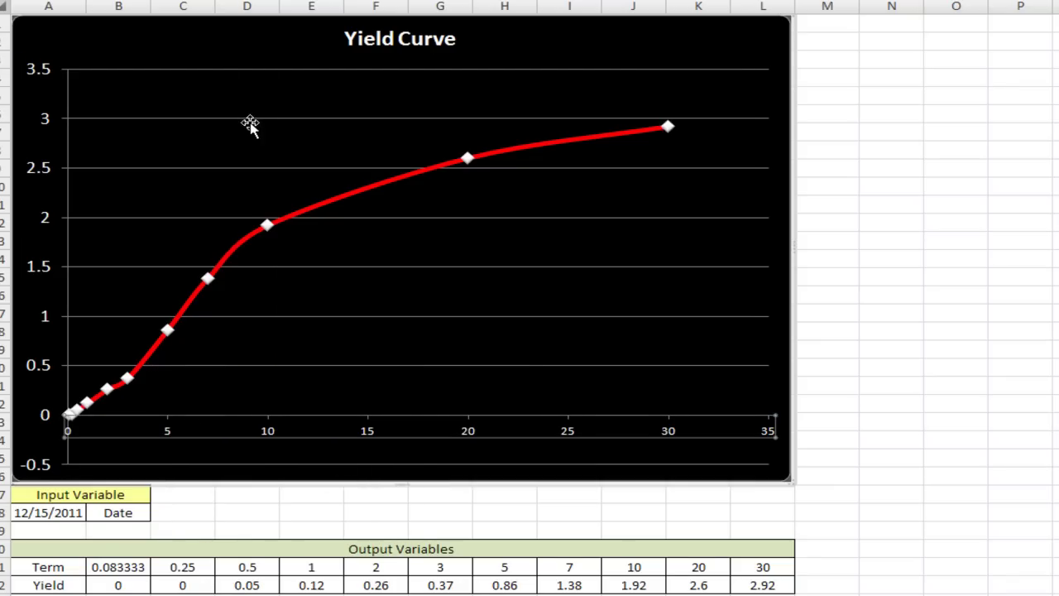
{"action": "left_click", "coordinate": [875, 408]}
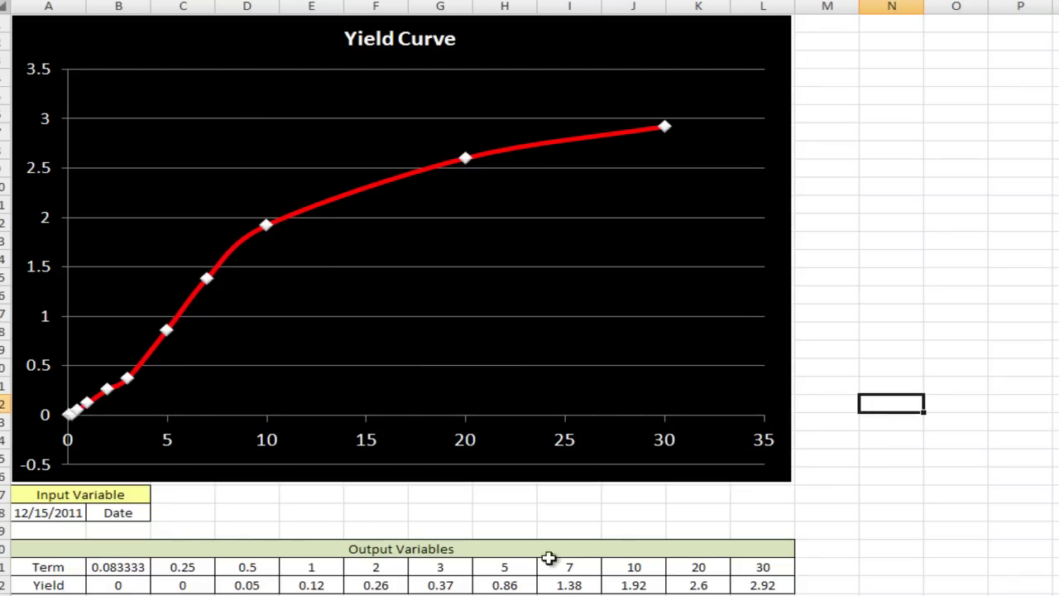
Set the input variable date in cell A28 to 1/2/1962 to test the yield curve on an early date.
{"action": "left_click", "coordinate": [73, 511]}
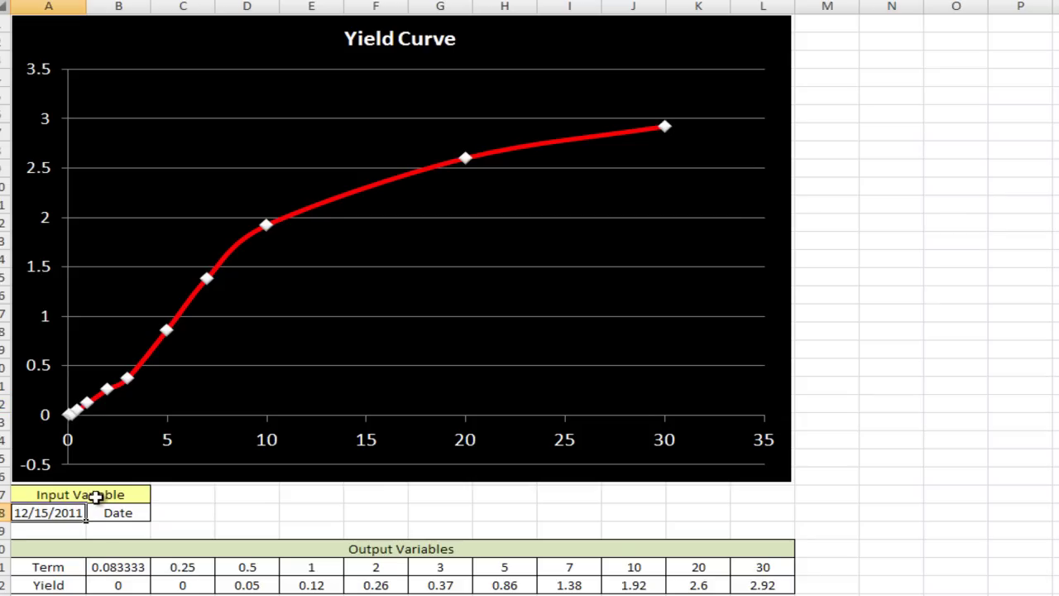
{"action": "type", "text": "1/2"}
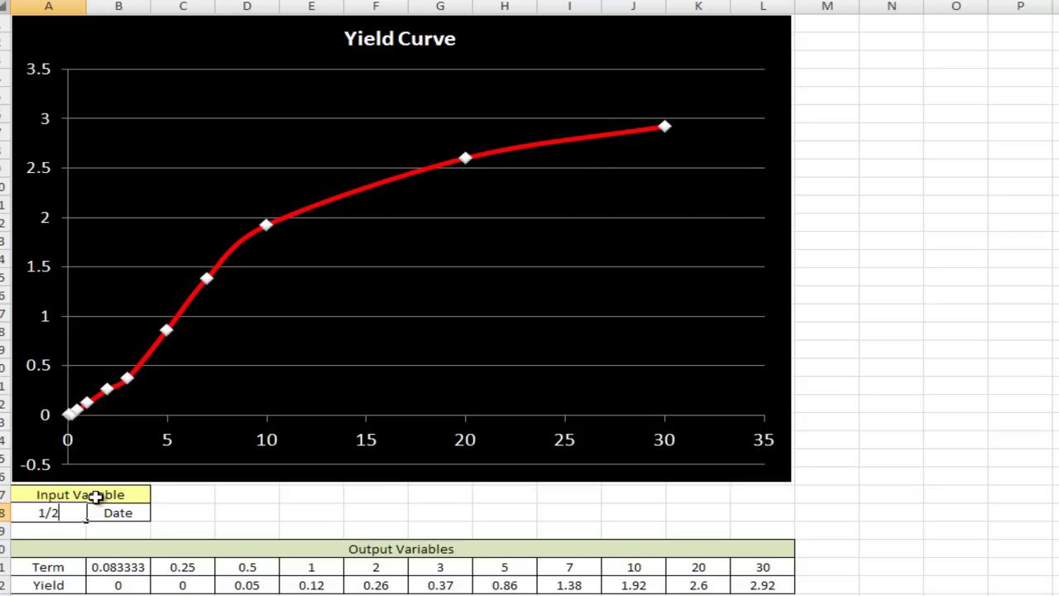
{"action": "type", "text": "/1962"}
{"action": "key", "text": "Return"}
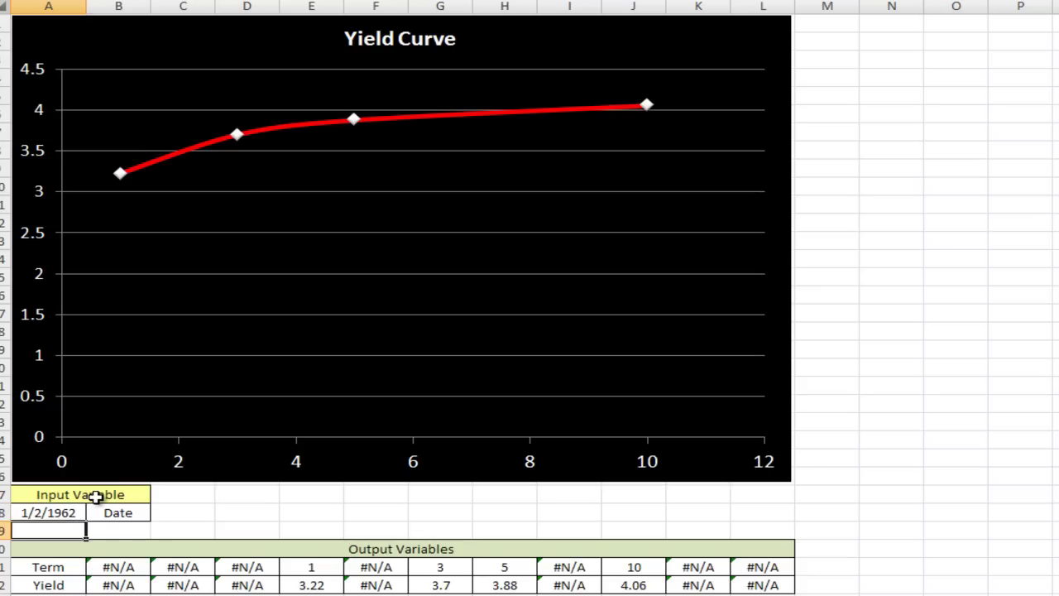
Change the input variable date in cell A28 to 2/6/2012.
{"action": "key", "text": "Up"}
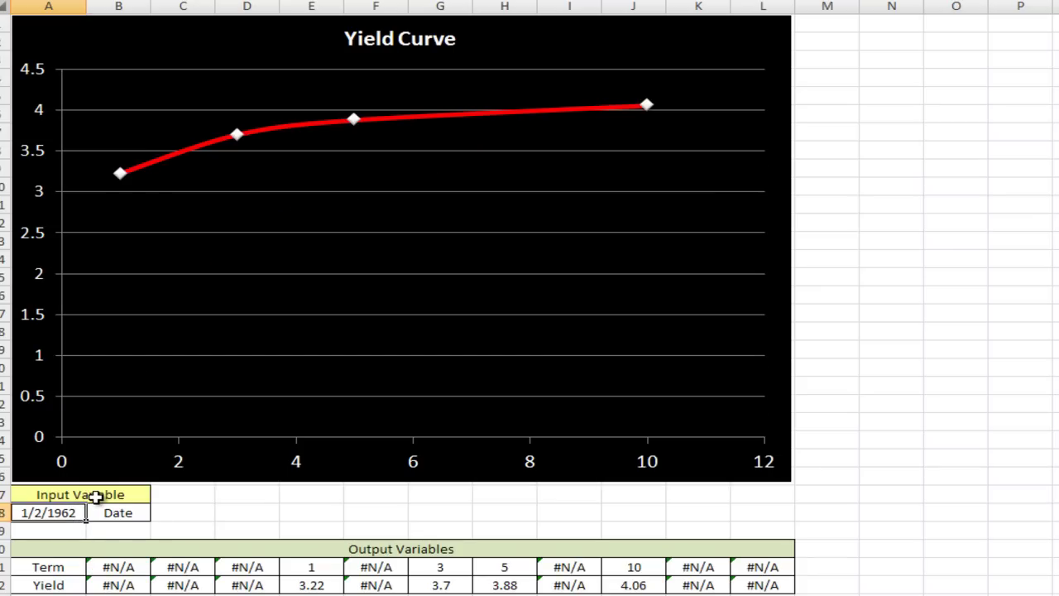
{"action": "type", "text": "2/6/"}
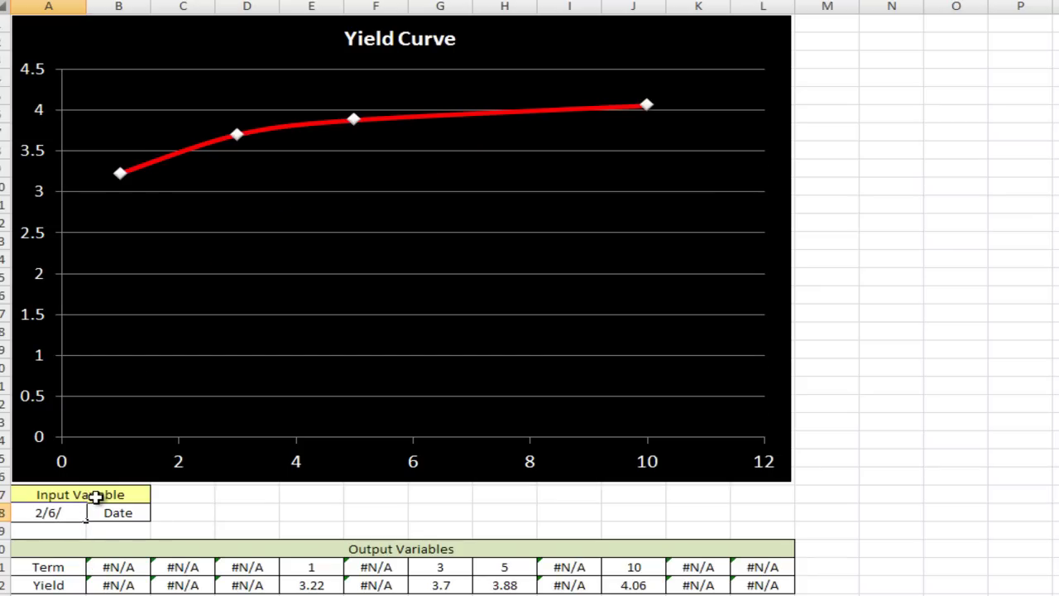
{"action": "type", "text": "2021"}
{"action": "key", "text": "BackSpace"}
{"action": "key", "text": "BackSpace"}
{"action": "type", "text": "12"}
{"action": "key", "text": "Return"}
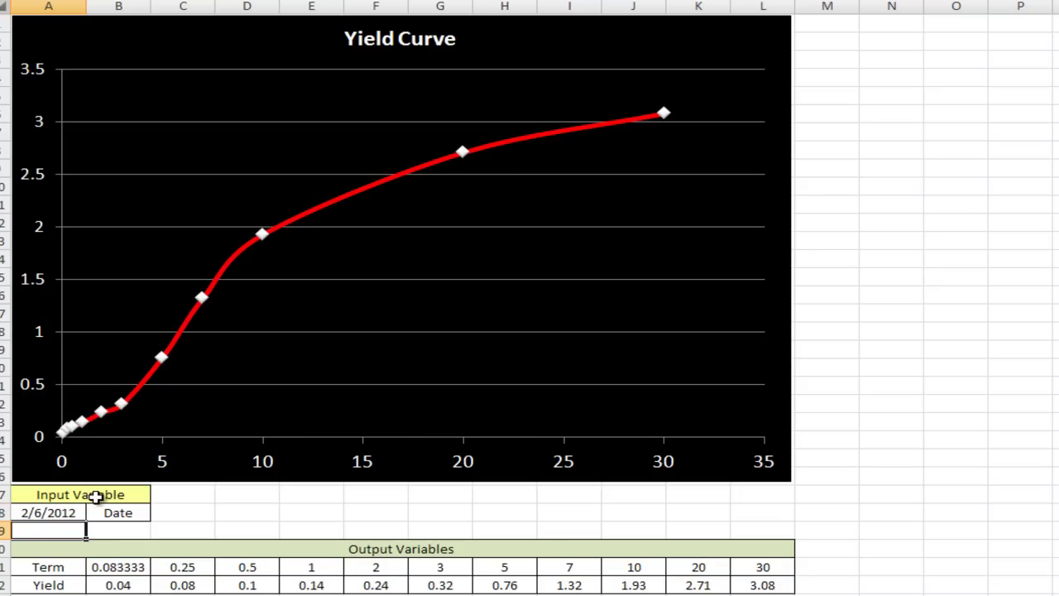